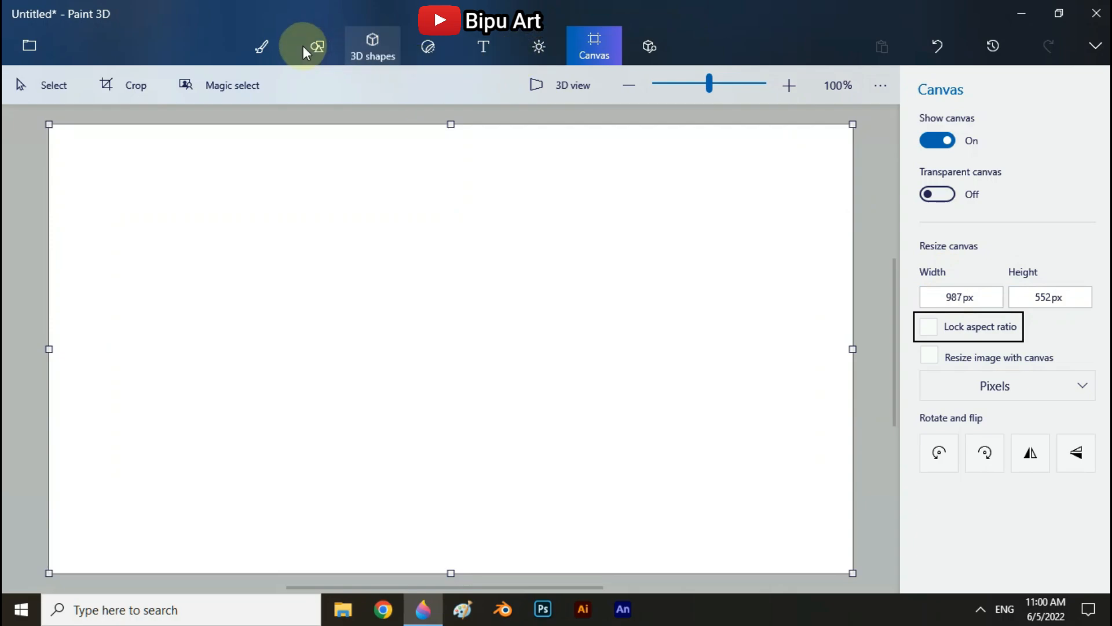
# - Start from the orange swatch and mix a custom light peach brush colour with hex value ffbc8e
pyautogui.click(259, 45)
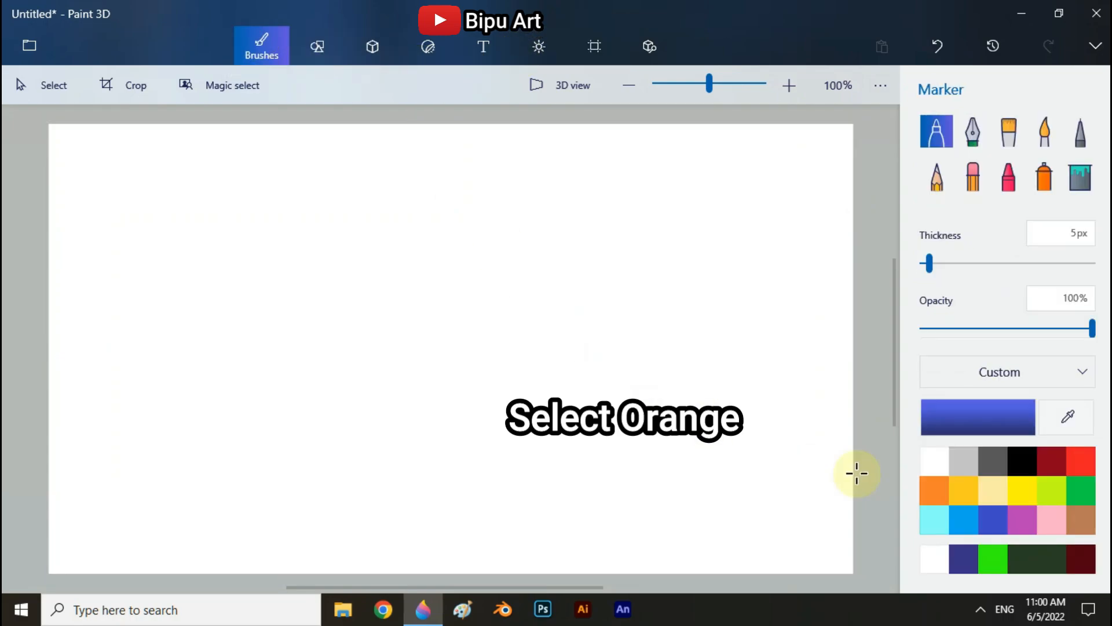
pyautogui.click(920, 490)
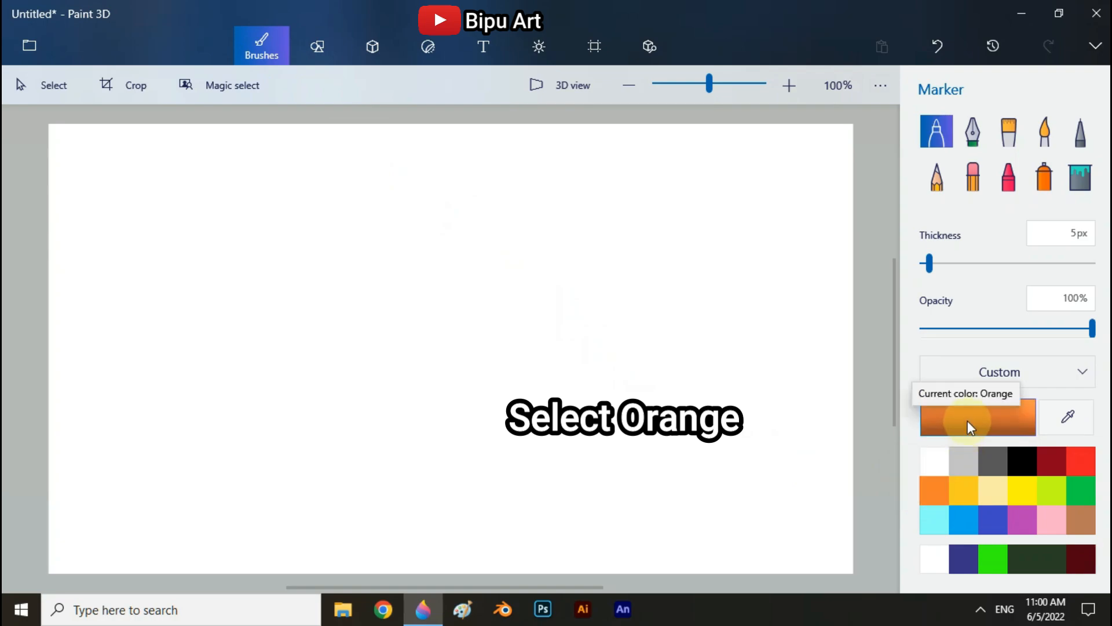
pyautogui.click(972, 415)
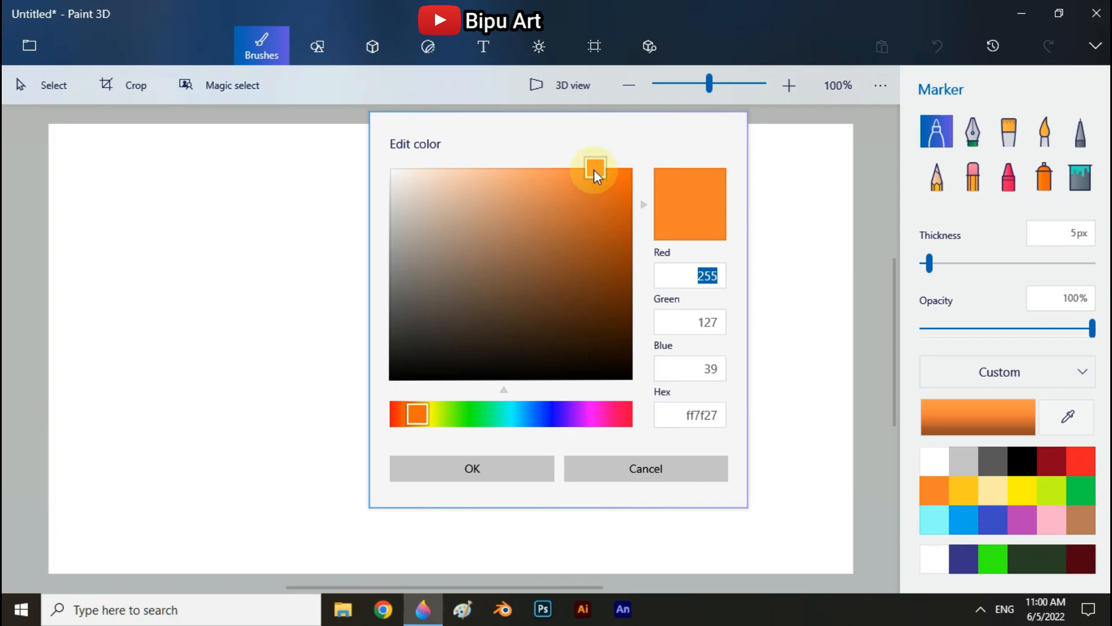
pyautogui.moveTo(593, 167); pyautogui.dragTo(499, 166)
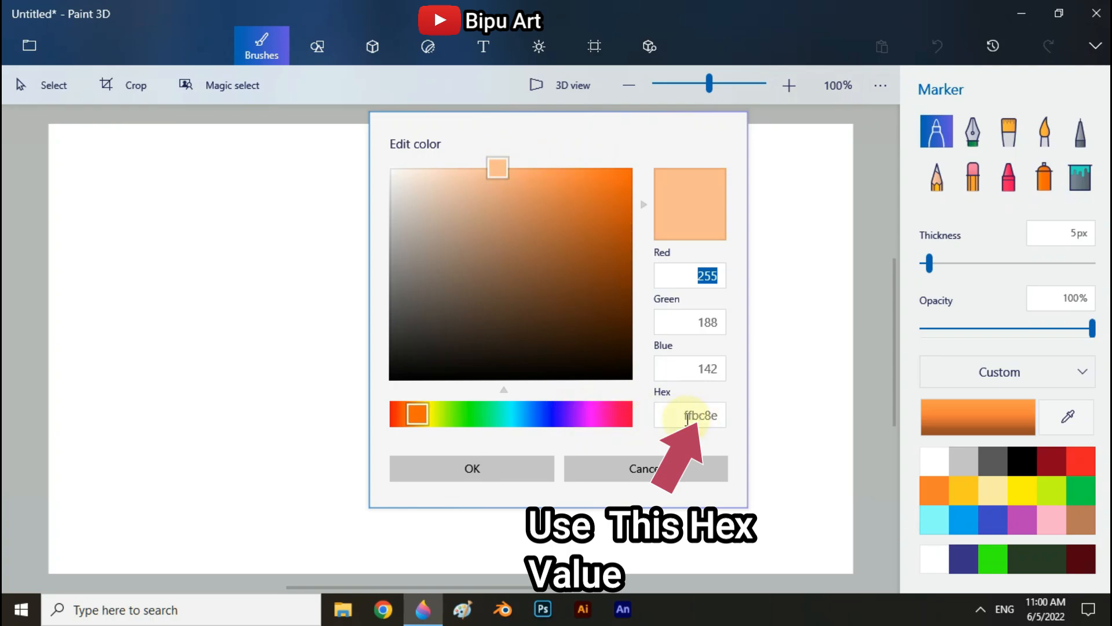
pyautogui.click(484, 471)
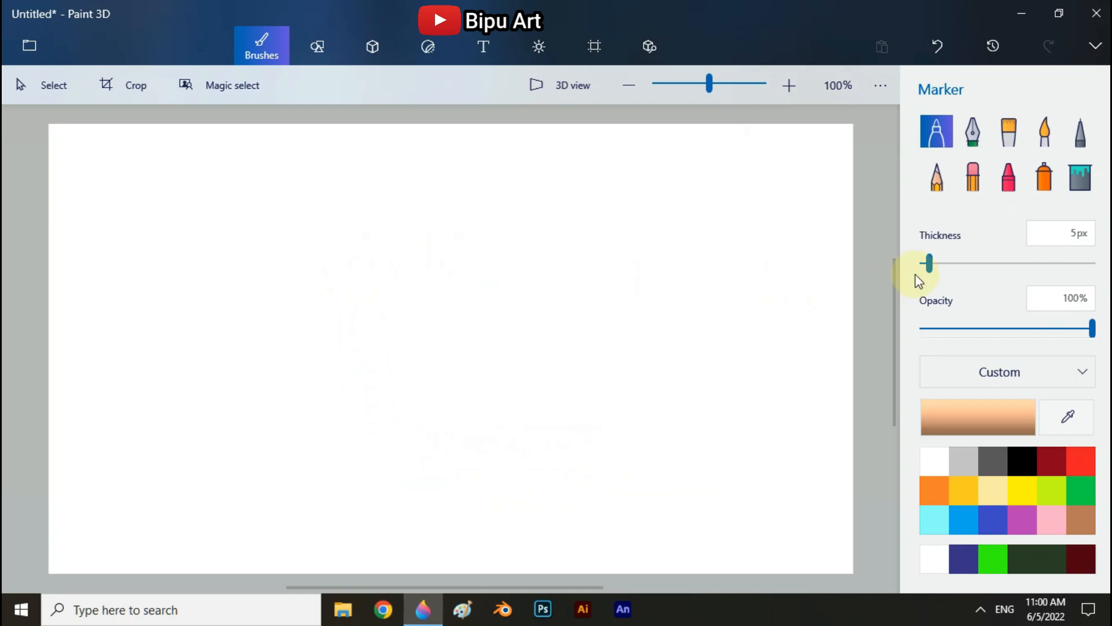
# - Spray peach over the canvas's lower-left corner with a 175 px spray can, raising the opacity from 20% to 39%
pyautogui.click(1042, 178)
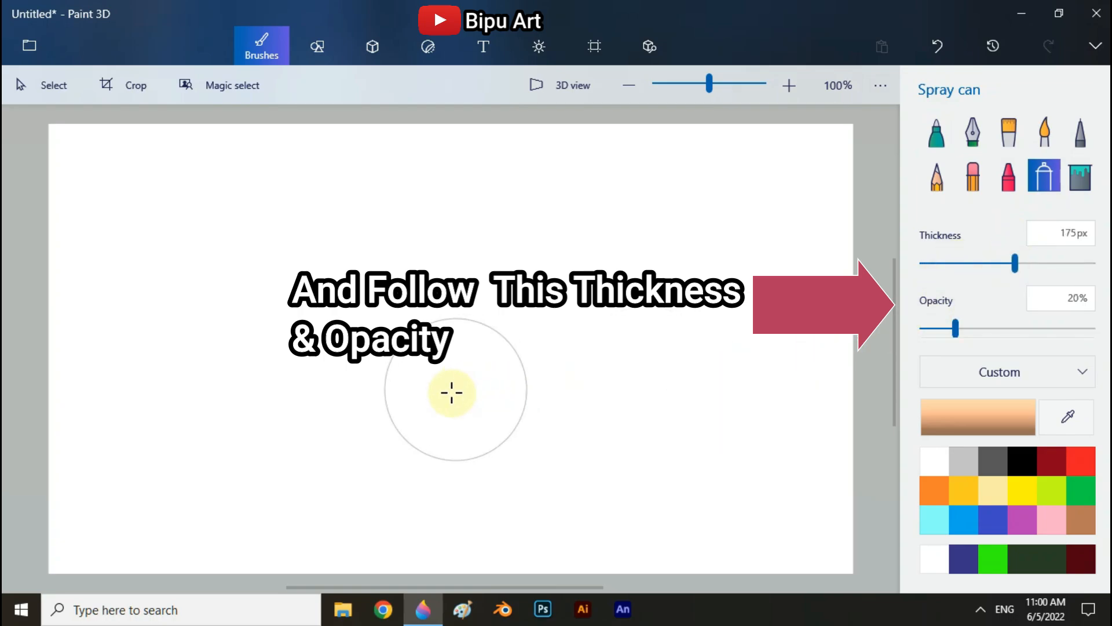
pyautogui.moveTo(89, 512)
pyautogui.mouseDown()
pyautogui.moveTo(118, 526)
pyautogui.moveTo(48, 545)
pyautogui.moveTo(73, 559)
pyautogui.mouseUp()
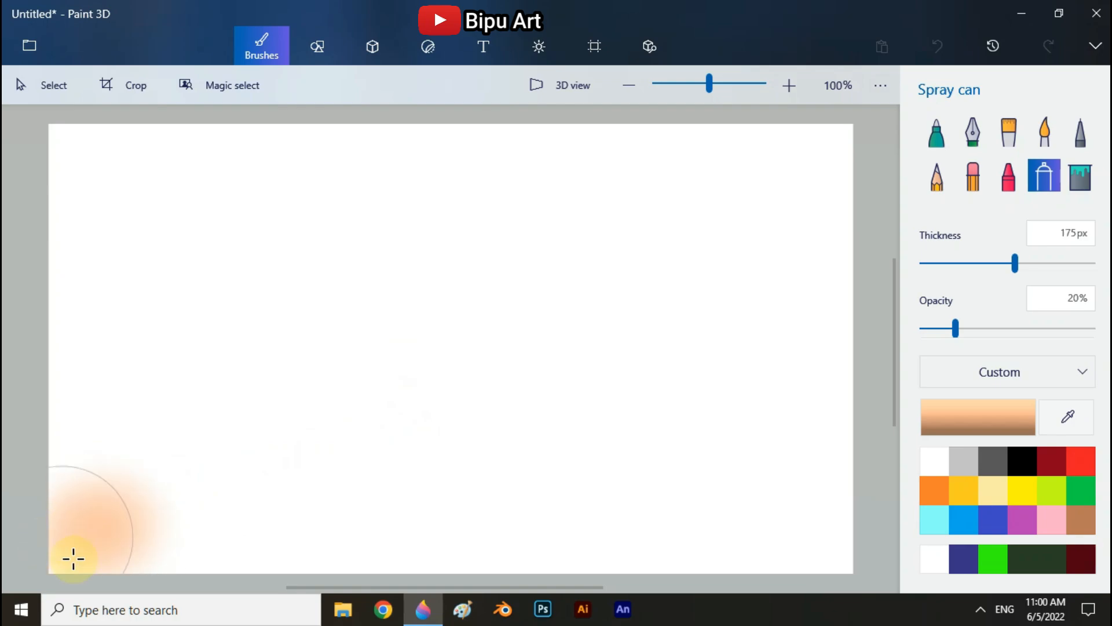
pyautogui.moveTo(157, 555); pyautogui.dragTo(129, 494)
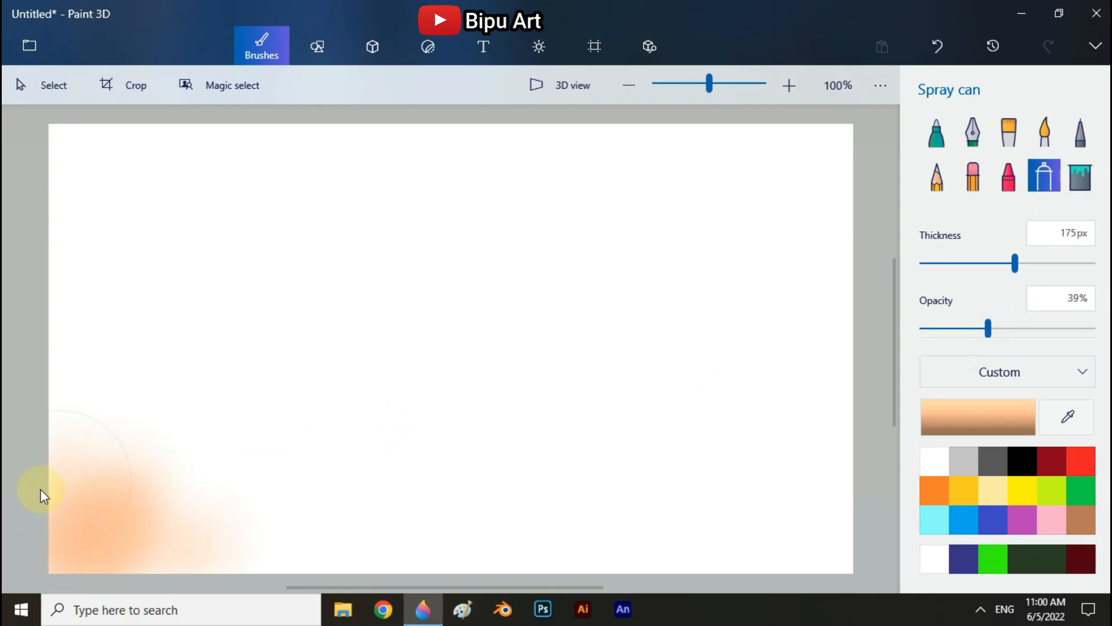
pyautogui.moveTo(42, 496)
pyautogui.mouseDown()
pyautogui.moveTo(388, 552)
pyautogui.moveTo(217, 543)
pyautogui.moveTo(158, 553)
pyautogui.moveTo(338, 553)
pyautogui.moveTo(51, 521)
pyautogui.moveTo(95, 483)
pyautogui.moveTo(349, 526)
pyautogui.moveTo(450, 564)
pyautogui.moveTo(366, 542)
pyautogui.mouseUp()
pyautogui.moveTo(232, 498); pyautogui.dragTo(356, 508)
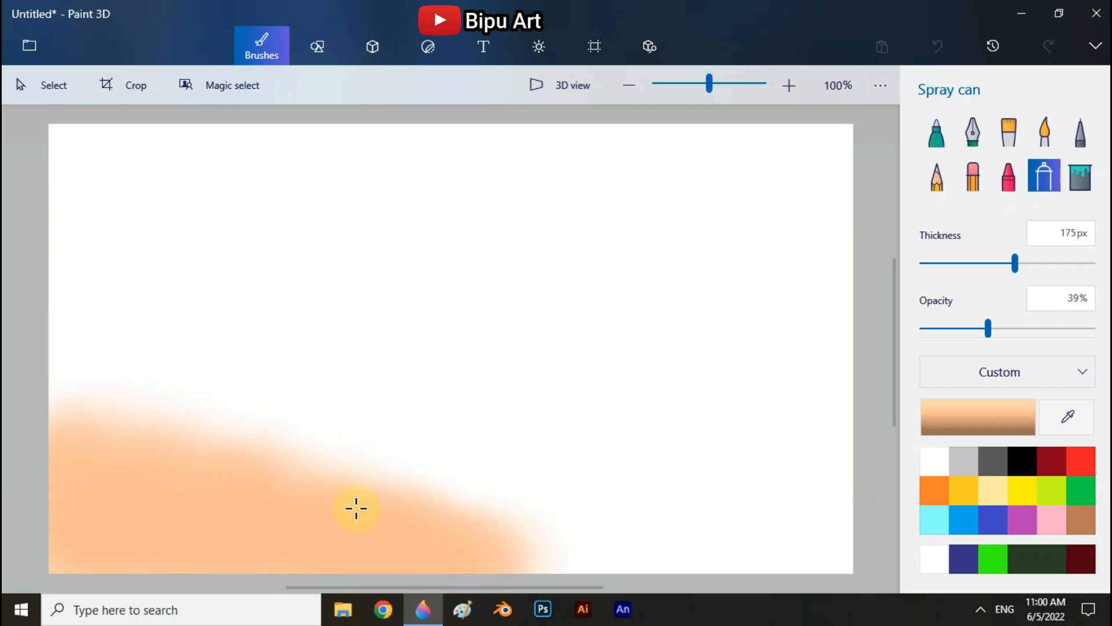
# - Mix the orange ff8c3d and spray a curved band along the upper edge of the peach area
pyautogui.click(986, 432)
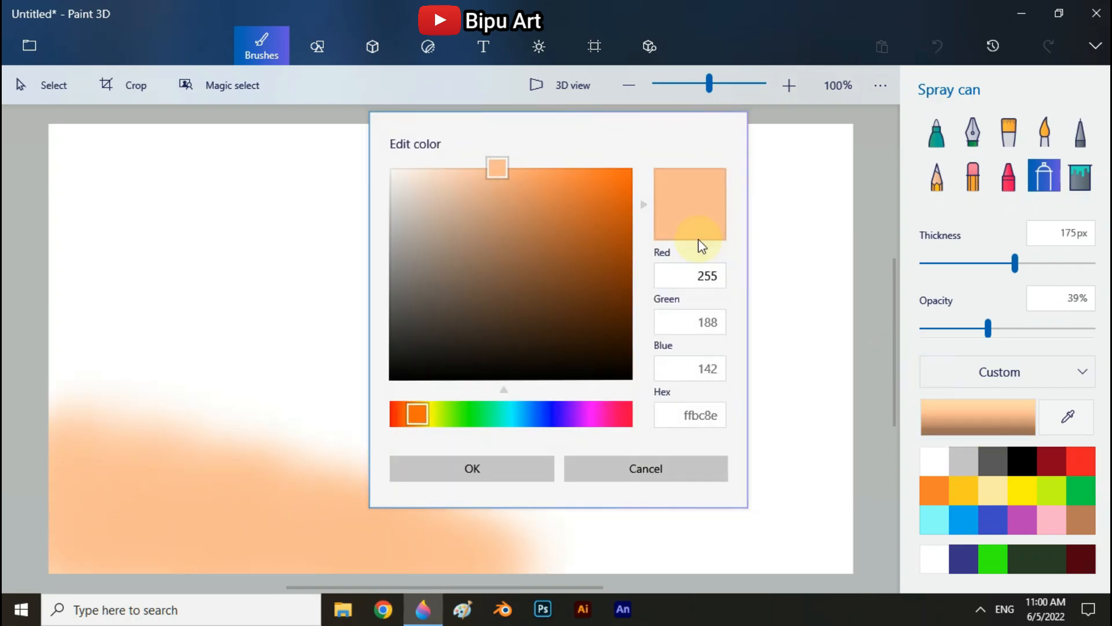
pyautogui.moveTo(523, 169); pyautogui.dragTo(575, 166)
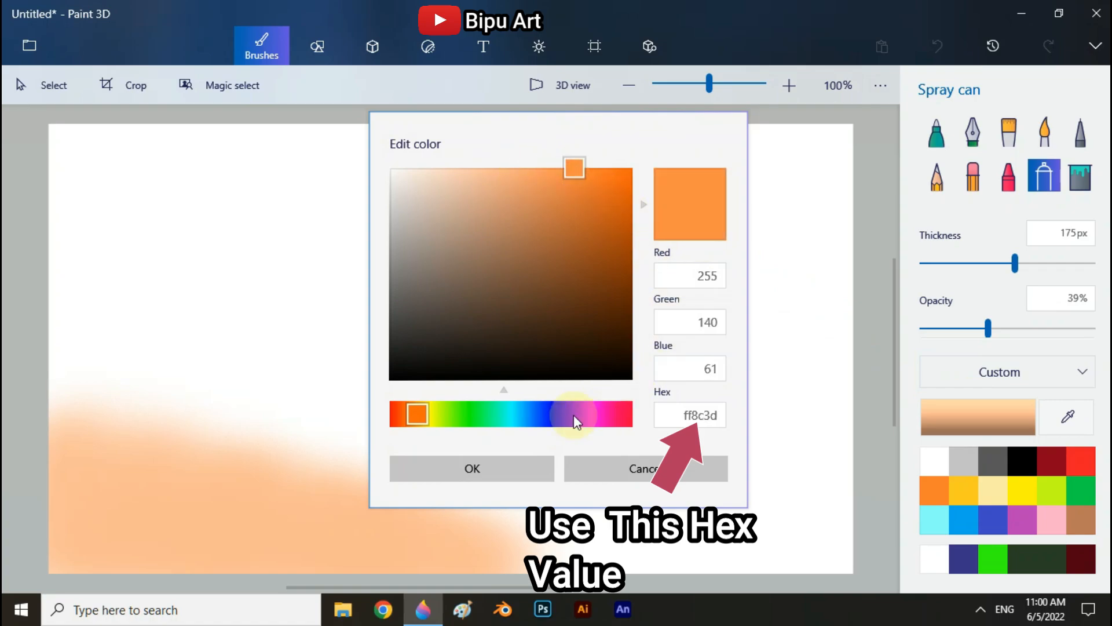
pyautogui.click(484, 470)
pyautogui.moveTo(481, 521)
pyautogui.mouseDown()
pyautogui.moveTo(613, 543)
pyautogui.moveTo(300, 412)
pyautogui.moveTo(93, 399)
pyautogui.moveTo(121, 378)
pyautogui.moveTo(266, 385)
pyautogui.moveTo(552, 499)
pyautogui.moveTo(588, 543)
pyautogui.moveTo(433, 526)
pyautogui.moveTo(298, 452)
pyautogui.moveTo(186, 422)
pyautogui.mouseUp()
# - Mix the dark orange b14800 and spray a curved band above the orange one, down to the canvas's lower-right corner
pyautogui.click(922, 417)
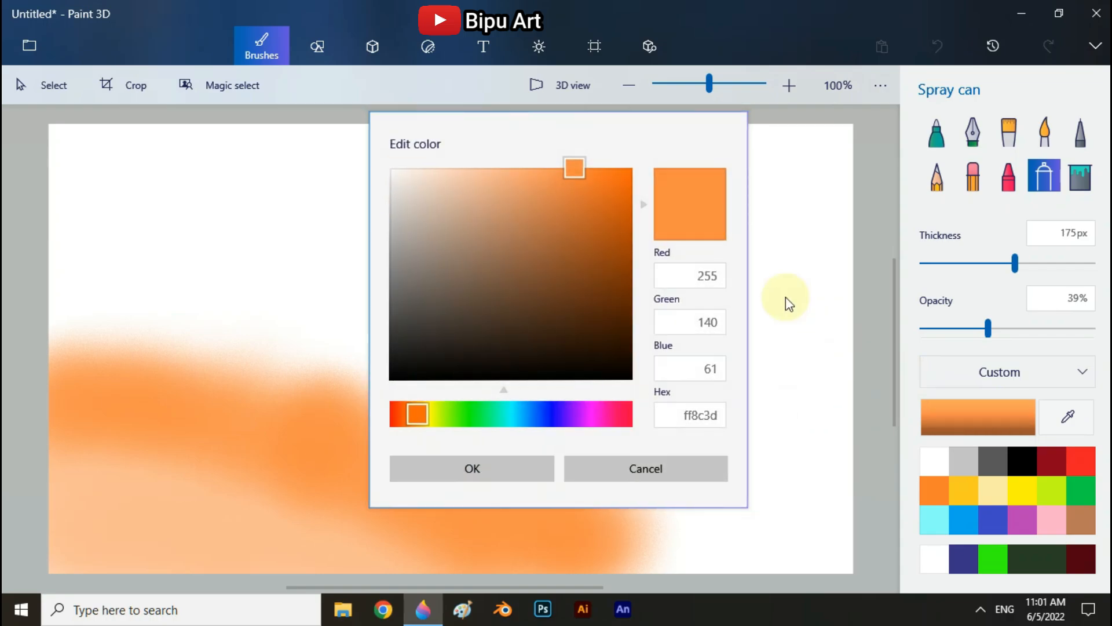
pyautogui.moveTo(575, 164); pyautogui.dragTo(636, 234)
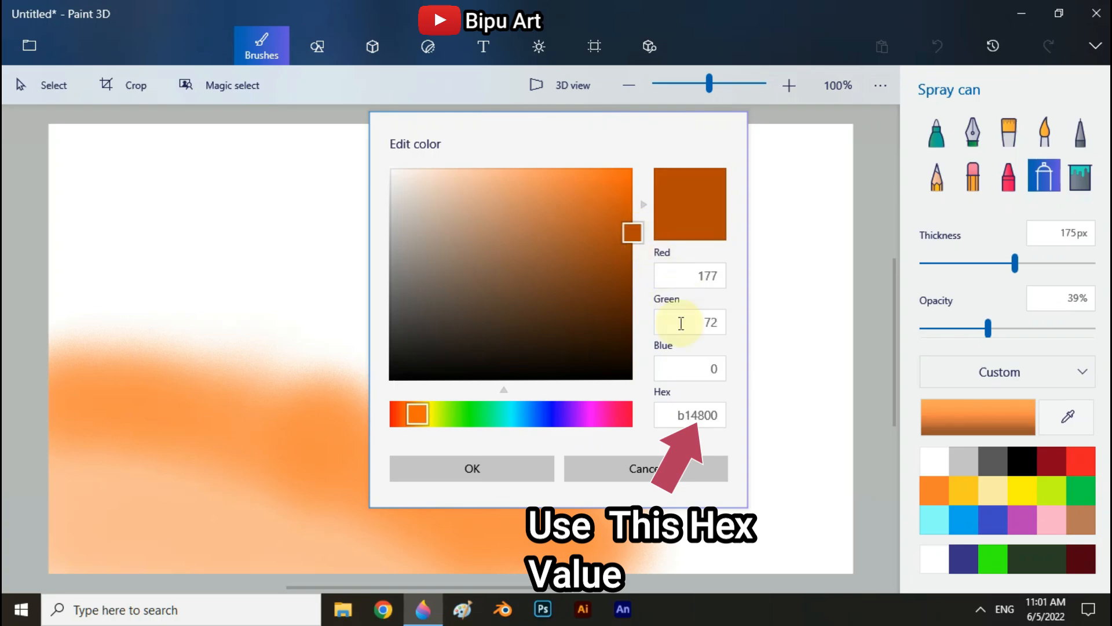
pyautogui.click(520, 475)
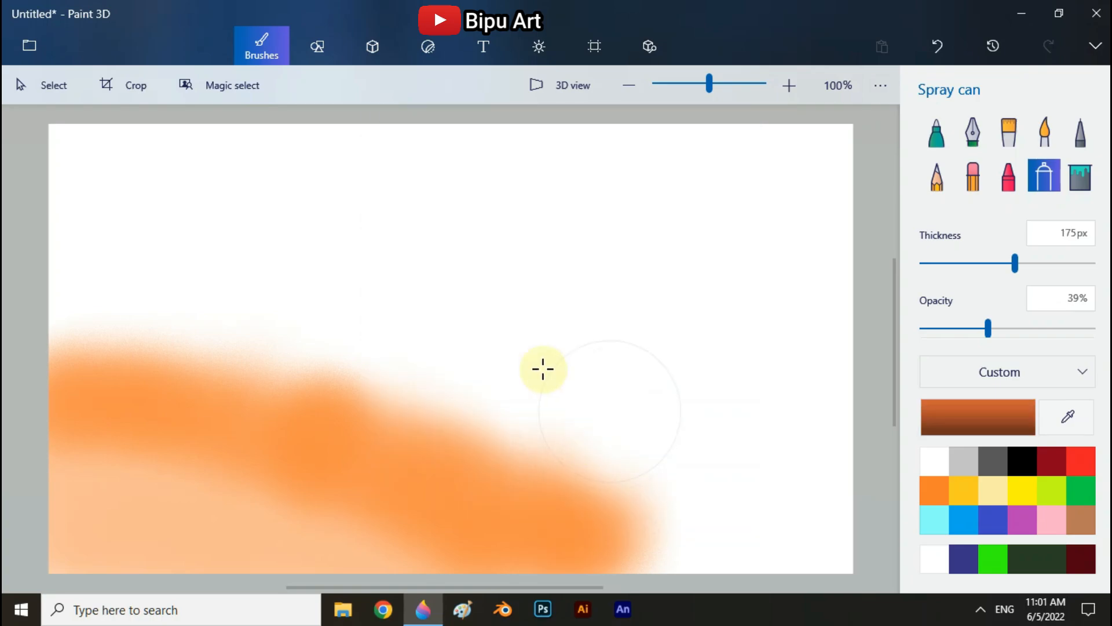
pyautogui.moveTo(301, 307)
pyautogui.mouseDown()
pyautogui.moveTo(102, 300)
pyautogui.moveTo(57, 316)
pyautogui.moveTo(415, 377)
pyautogui.moveTo(593, 467)
pyautogui.moveTo(688, 494)
pyautogui.moveTo(753, 476)
pyautogui.moveTo(724, 474)
pyautogui.moveTo(415, 283)
pyautogui.moveTo(454, 335)
pyautogui.moveTo(727, 505)
pyautogui.mouseUp()
# - Mix the brown 6c2c00 and spray a curved band along the outer edge of the dark orange one
pyautogui.click(979, 429)
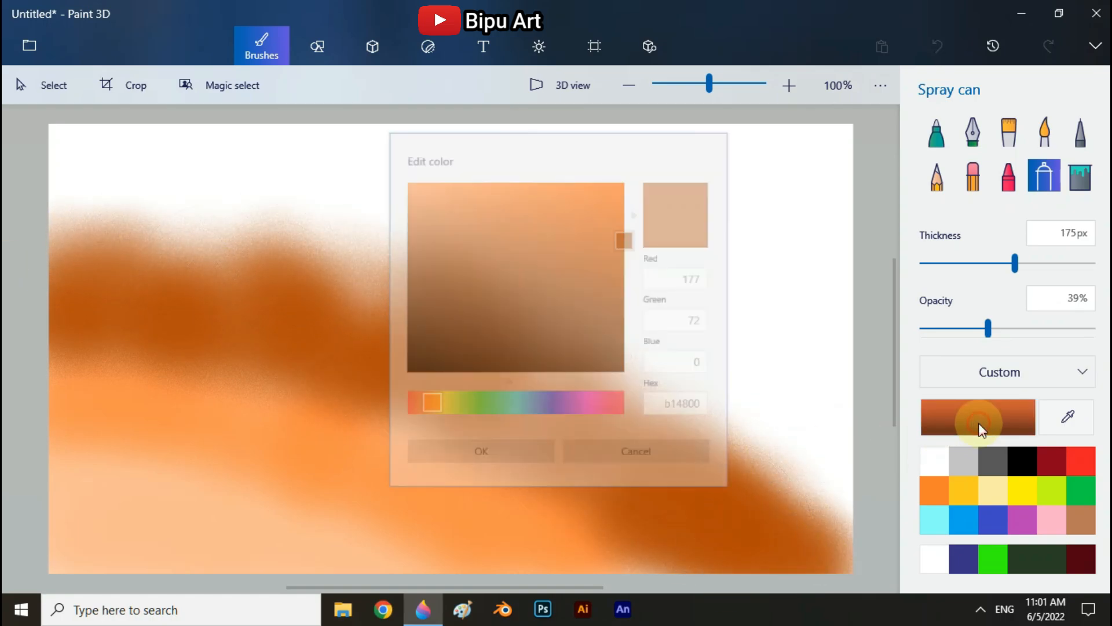
pyautogui.moveTo(629, 237); pyautogui.dragTo(643, 294)
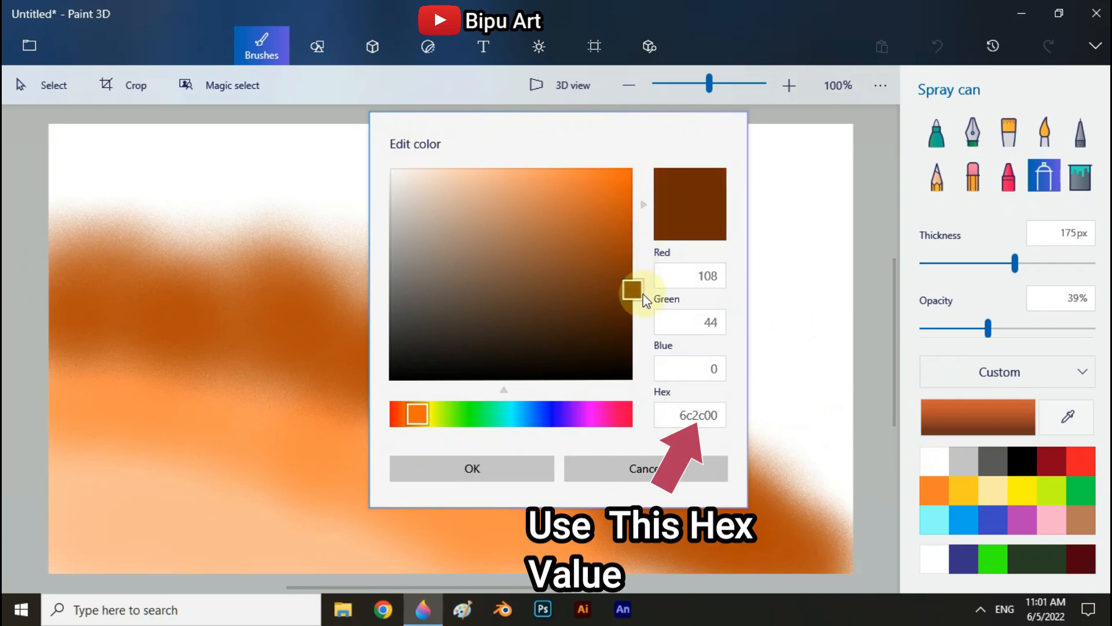
pyautogui.click(460, 469)
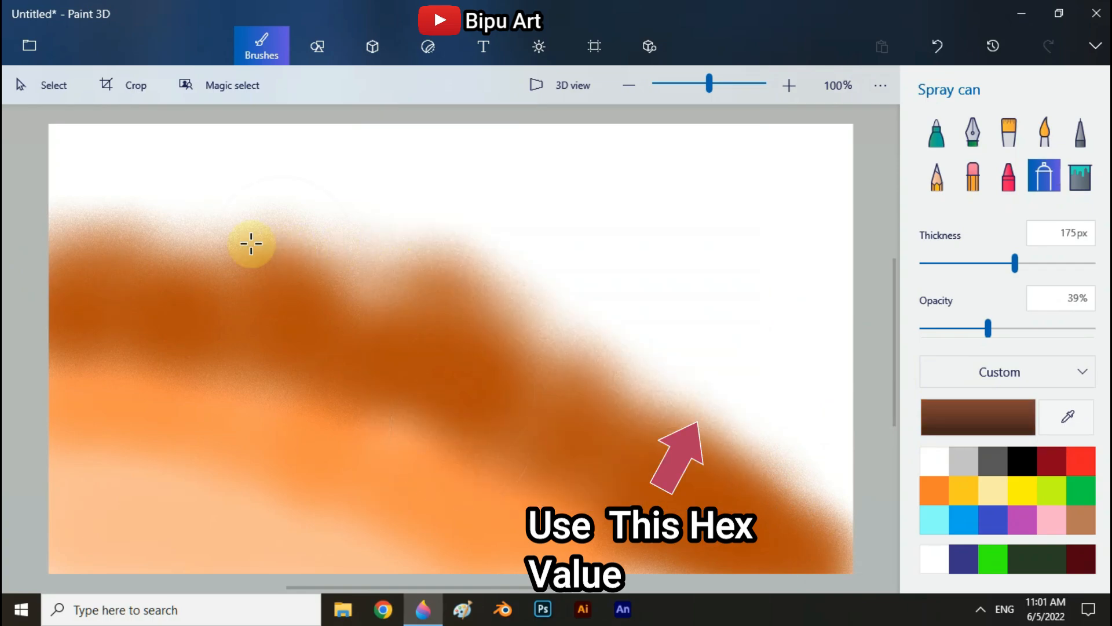
pyautogui.moveTo(248, 241)
pyautogui.mouseDown()
pyautogui.moveTo(160, 224)
pyautogui.moveTo(112, 243)
pyautogui.moveTo(516, 318)
pyautogui.moveTo(636, 367)
pyautogui.moveTo(782, 484)
pyautogui.moveTo(705, 417)
pyautogui.moveTo(498, 295)
pyautogui.moveTo(825, 348)
pyautogui.moveTo(680, 342)
pyautogui.moveTo(258, 236)
pyautogui.moveTo(19, 238)
pyautogui.mouseUp()
# - Spray the remaining white area across the top and upper right of the canvas in black
pyautogui.click(1022, 468)
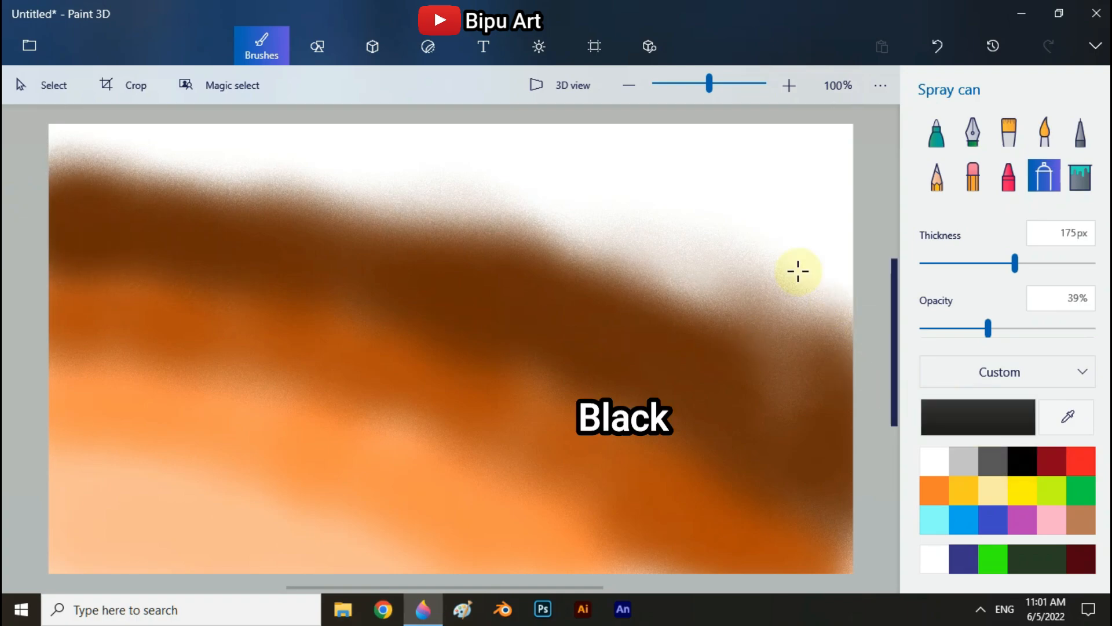
pyautogui.moveTo(747, 183)
pyautogui.mouseDown()
pyautogui.moveTo(842, 144)
pyautogui.moveTo(833, 127)
pyautogui.moveTo(471, 125)
pyautogui.mouseUp()
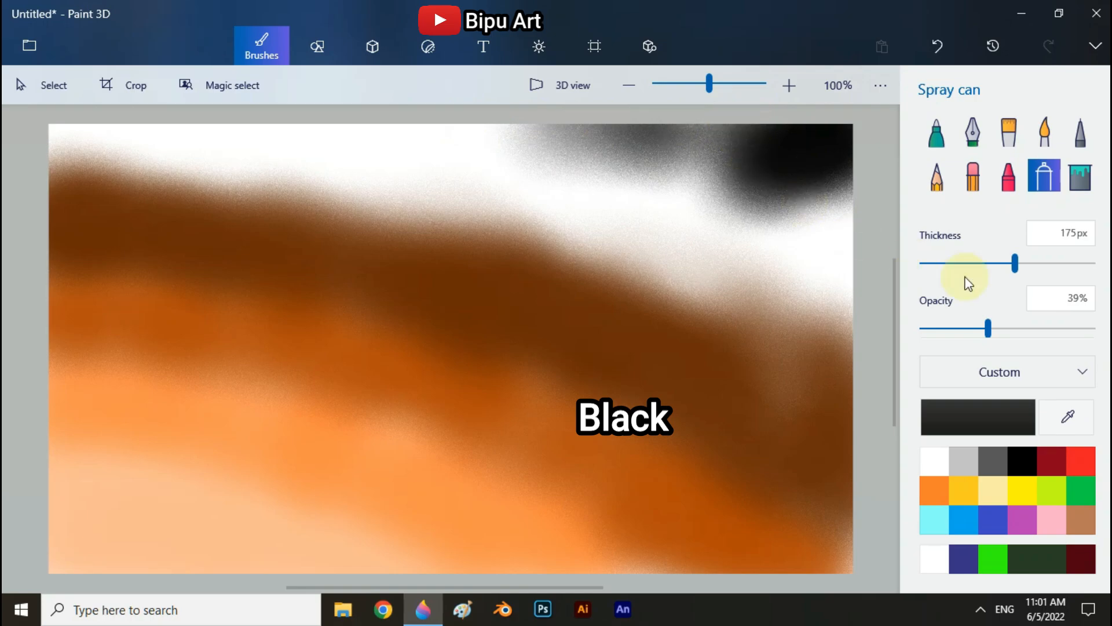
pyautogui.moveTo(762, 178)
pyautogui.mouseDown()
pyautogui.moveTo(509, 125)
pyautogui.moveTo(90, 135)
pyautogui.moveTo(452, 203)
pyautogui.moveTo(616, 205)
pyautogui.moveTo(808, 272)
pyautogui.moveTo(790, 290)
pyautogui.moveTo(555, 168)
pyautogui.moveTo(418, 144)
pyautogui.moveTo(252, 143)
pyautogui.moveTo(621, 212)
pyautogui.moveTo(736, 320)
pyautogui.moveTo(718, 276)
pyautogui.moveTo(573, 238)
pyautogui.moveTo(753, 272)
pyautogui.mouseUp()
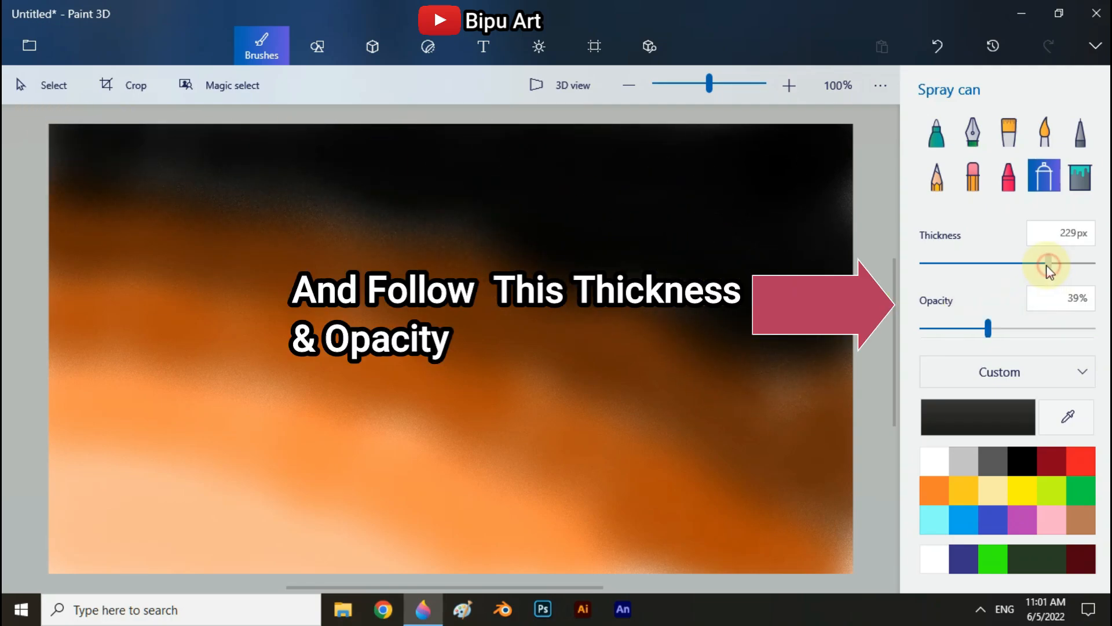
# - Set the spray thickness to 203 px, lower the opacity, and soften the edge between the black and brown areas
pyautogui.moveTo(1046, 265); pyautogui.dragTo(1033, 264)
pyautogui.click(989, 330)
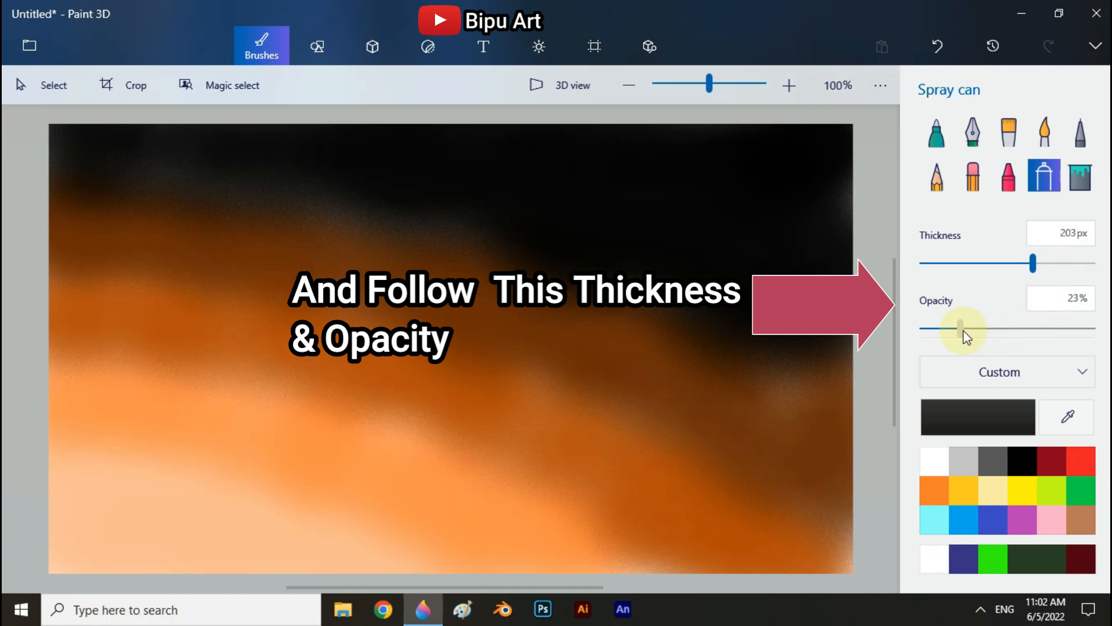
pyautogui.moveTo(963, 333); pyautogui.dragTo(952, 331)
pyautogui.moveTo(375, 152)
pyautogui.mouseDown()
pyautogui.moveTo(367, 194)
pyautogui.moveTo(525, 199)
pyautogui.moveTo(168, 166)
pyautogui.moveTo(91, 186)
pyautogui.mouseUp()
# - Set the opacity to 9% and blend the peach, orange and dark orange transitions with peach and orange sampled from the canvas
pyautogui.moveTo(951, 329); pyautogui.dragTo(936, 329)
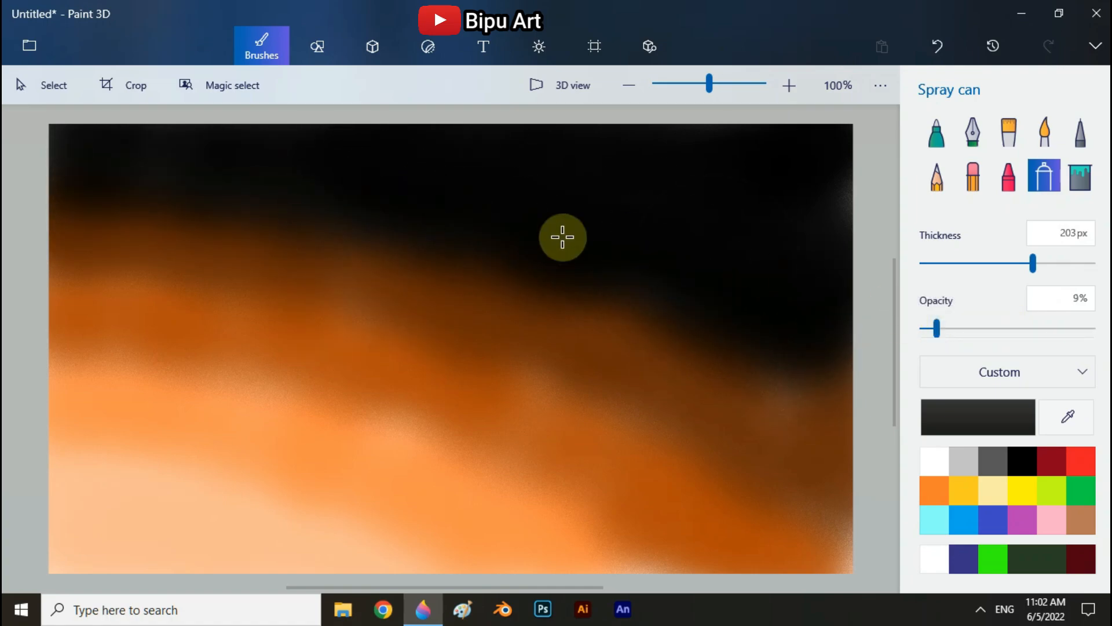
pyautogui.click(146, 559)
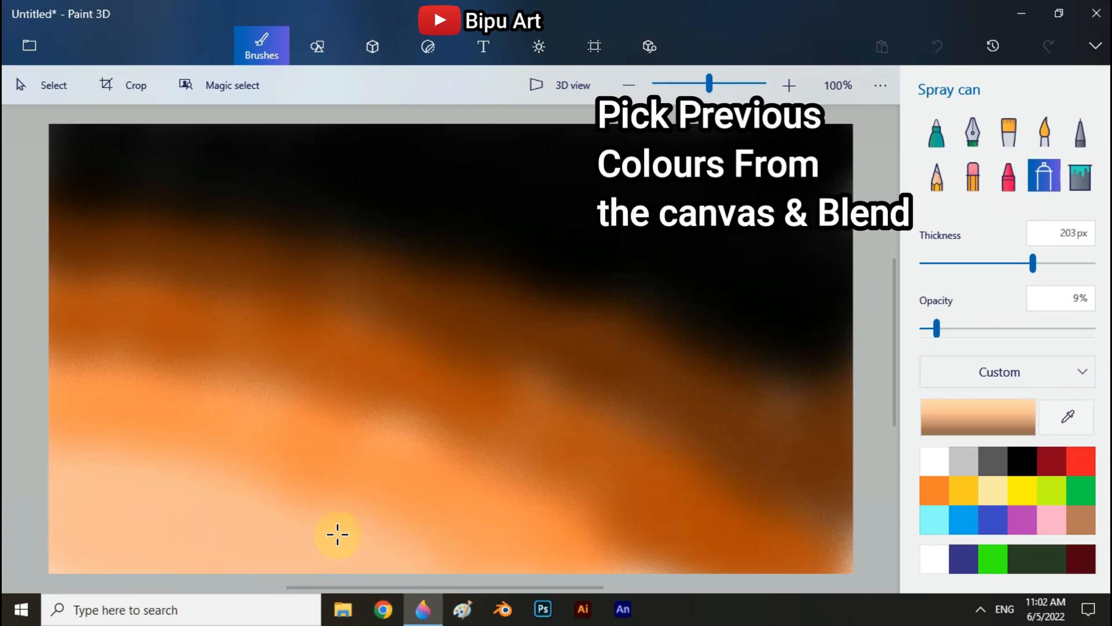
pyautogui.click(410, 478)
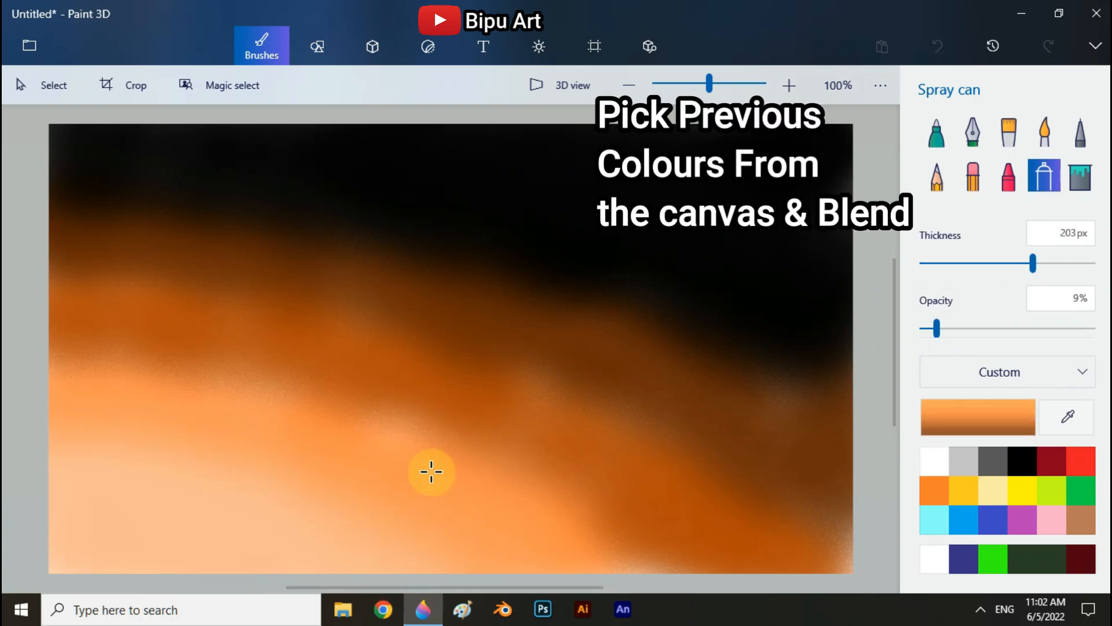
pyautogui.moveTo(324, 403)
pyautogui.mouseDown()
pyautogui.moveTo(85, 349)
pyautogui.moveTo(87, 375)
pyautogui.moveTo(187, 383)
pyautogui.moveTo(361, 445)
pyautogui.moveTo(266, 390)
pyautogui.moveTo(585, 507)
pyautogui.moveTo(650, 603)
pyautogui.mouseUp()
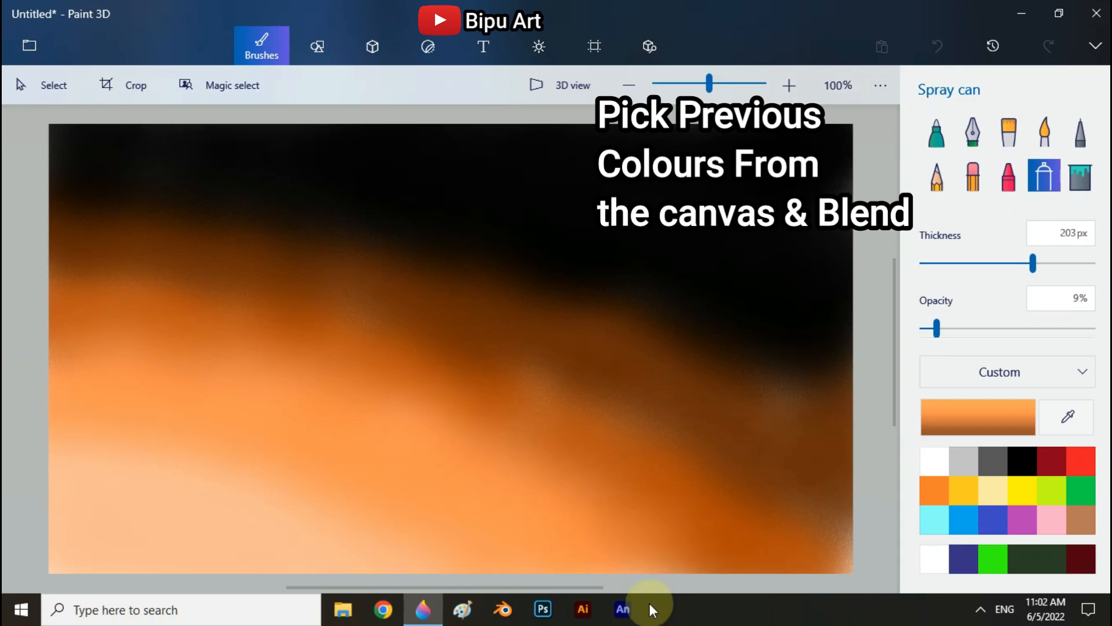
# - Sample the dark orange from the canvas and blend it into the brown band towards the lower right
pyautogui.click(1067, 416)
pyautogui.click(578, 432)
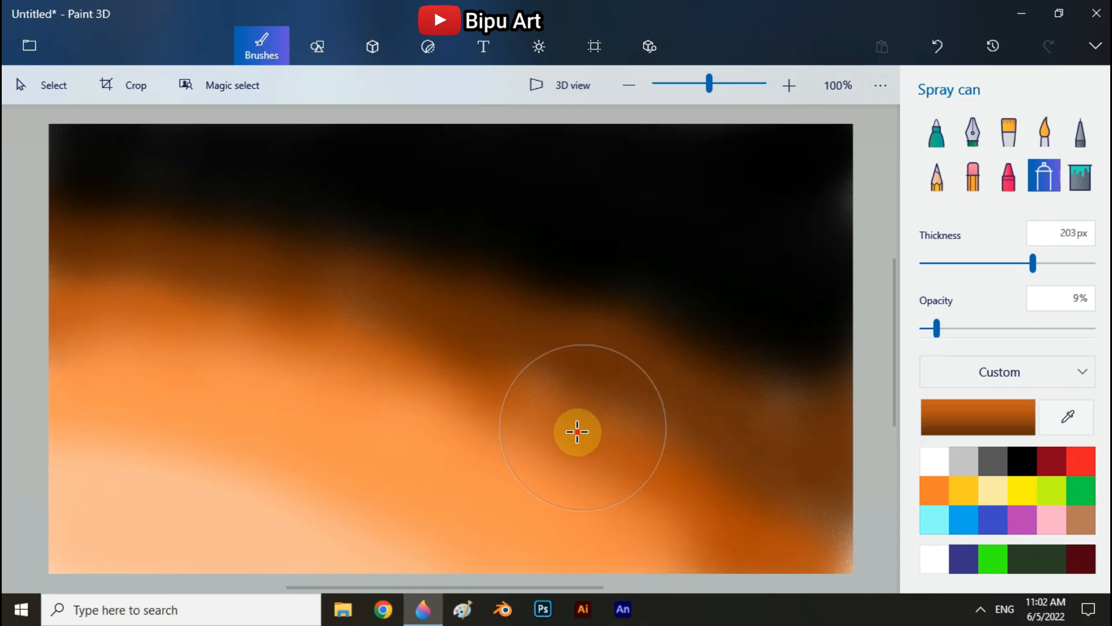
pyautogui.moveTo(577, 432)
pyautogui.mouseDown()
pyautogui.moveTo(471, 387)
pyautogui.moveTo(759, 529)
pyautogui.moveTo(712, 510)
pyautogui.mouseUp()
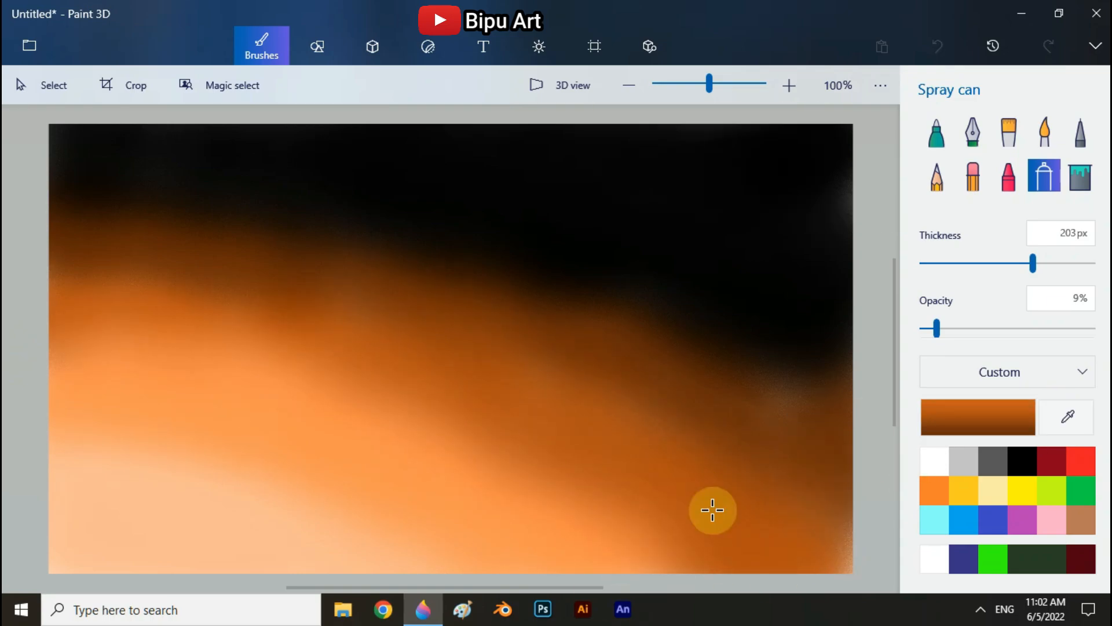
# - Sample the brown from the canvas and blend it along the edge of the black area
pyautogui.click(1067, 416)
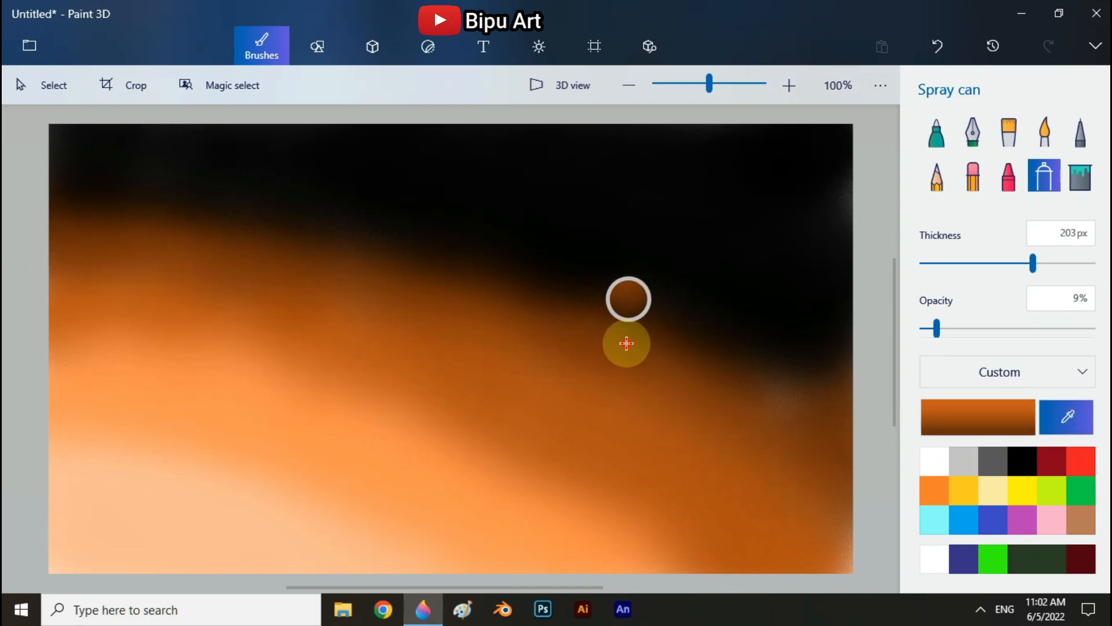
pyautogui.click(626, 342)
pyautogui.moveTo(627, 343)
pyautogui.mouseDown()
pyautogui.moveTo(771, 404)
pyautogui.moveTo(592, 327)
pyautogui.moveTo(754, 362)
pyautogui.moveTo(484, 282)
pyautogui.moveTo(404, 215)
pyautogui.moveTo(250, 219)
pyautogui.moveTo(161, 184)
pyautogui.mouseUp()
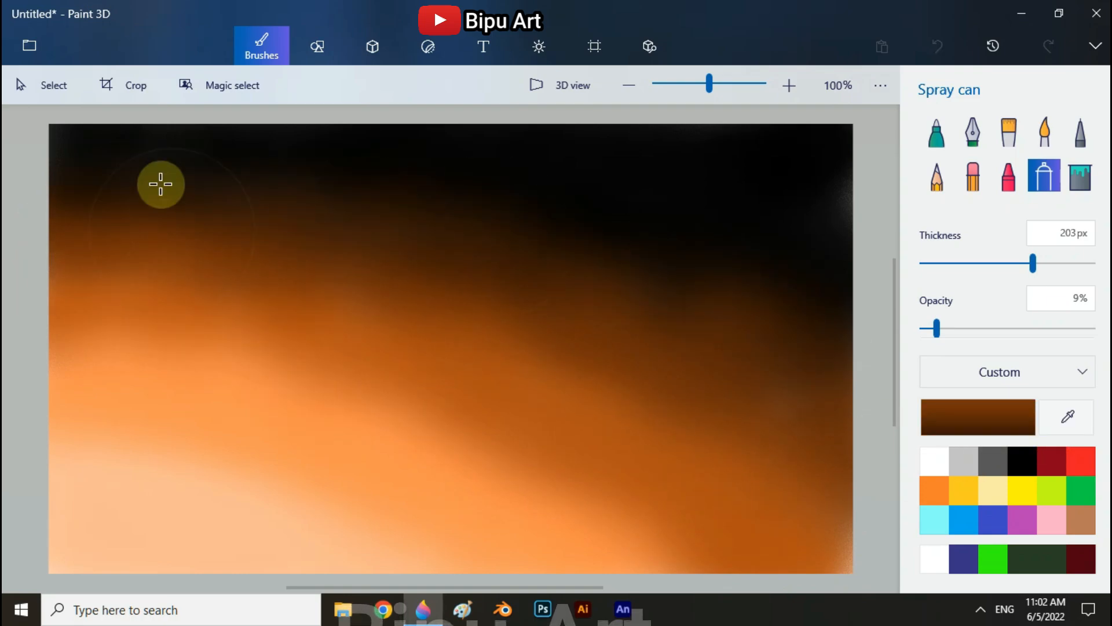
# - Set the opacity to 7% and blend the brown edge with black sampled from the canvas
pyautogui.moveTo(939, 329); pyautogui.dragTo(933, 329)
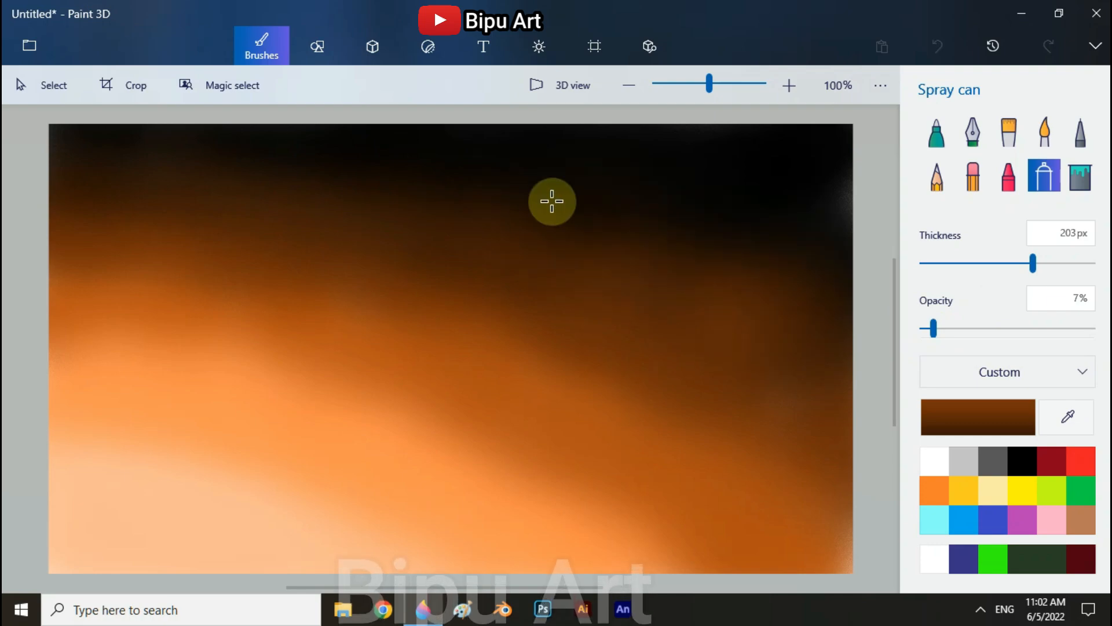
pyautogui.click(1067, 417)
pyautogui.click(811, 261)
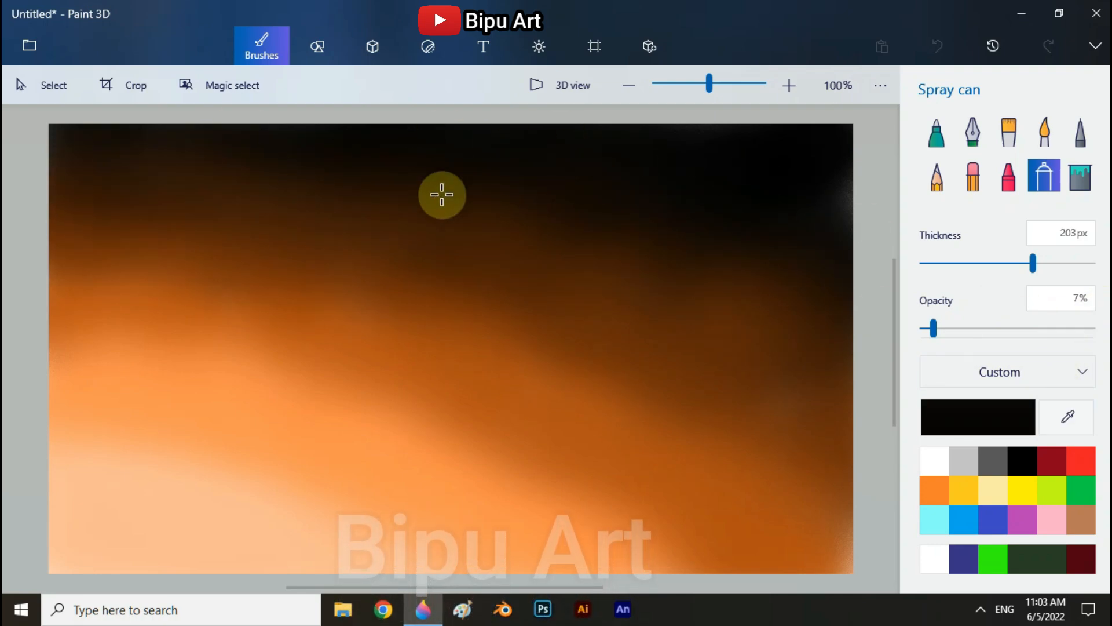
# - Sample the light peach from the lower-left corner and blend it into the neighbouring orange band
pyautogui.click(1068, 416)
pyautogui.click(115, 541)
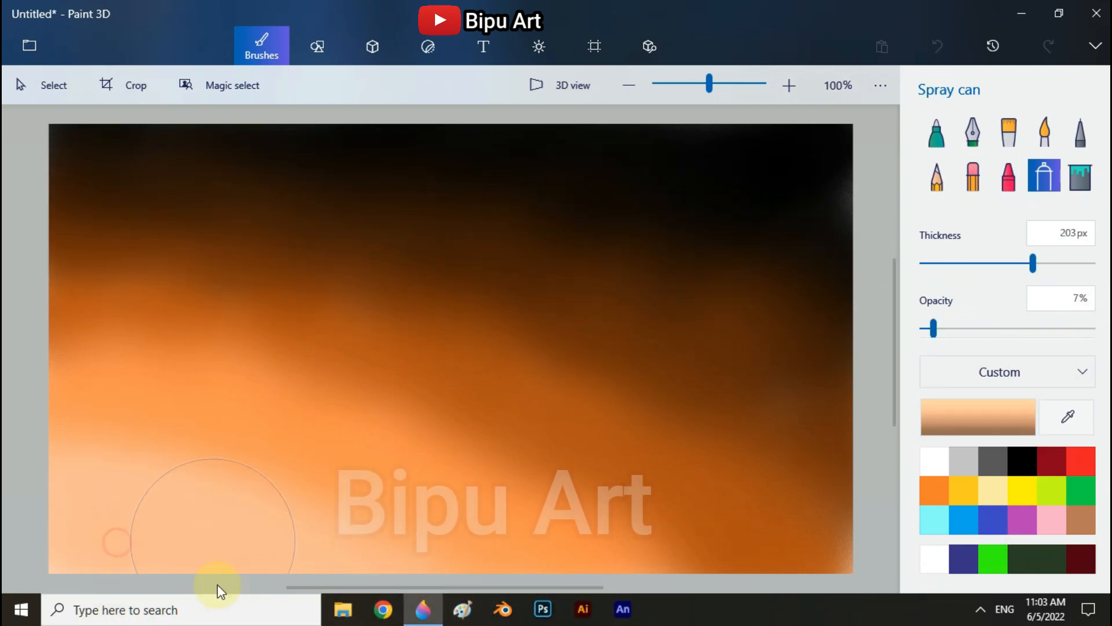
pyautogui.moveTo(119, 427)
pyautogui.mouseDown()
pyautogui.moveTo(439, 541)
pyautogui.moveTo(383, 527)
pyautogui.moveTo(406, 535)
pyautogui.mouseUp()
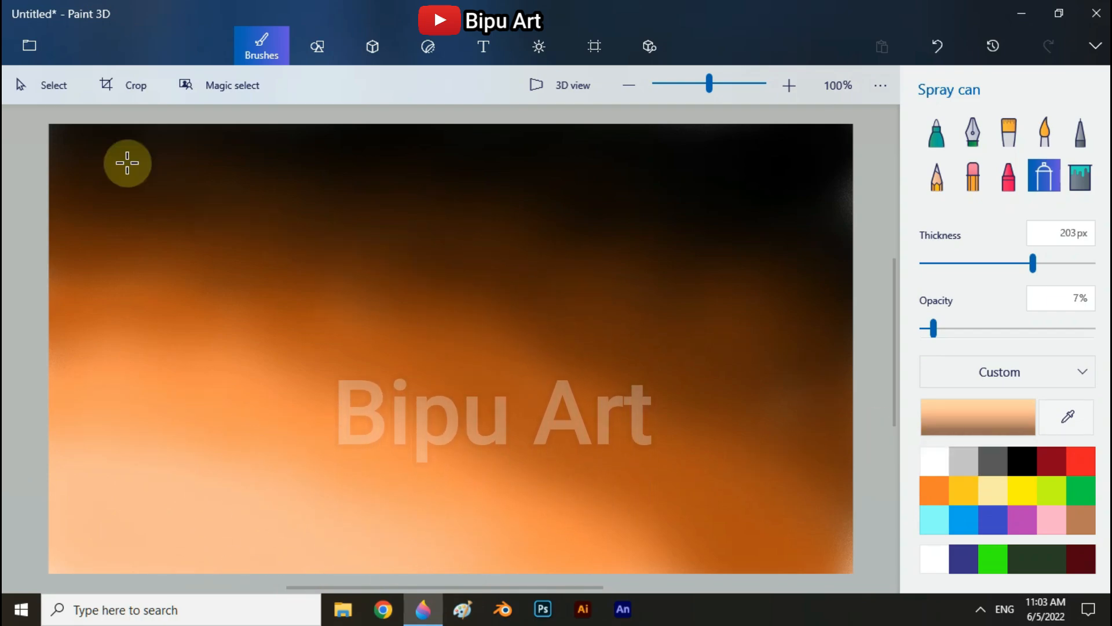
# - Select the whole canvas and squash the gradient upward from its lower edge, leaving a white strip beneath it
pyautogui.click(53, 86)
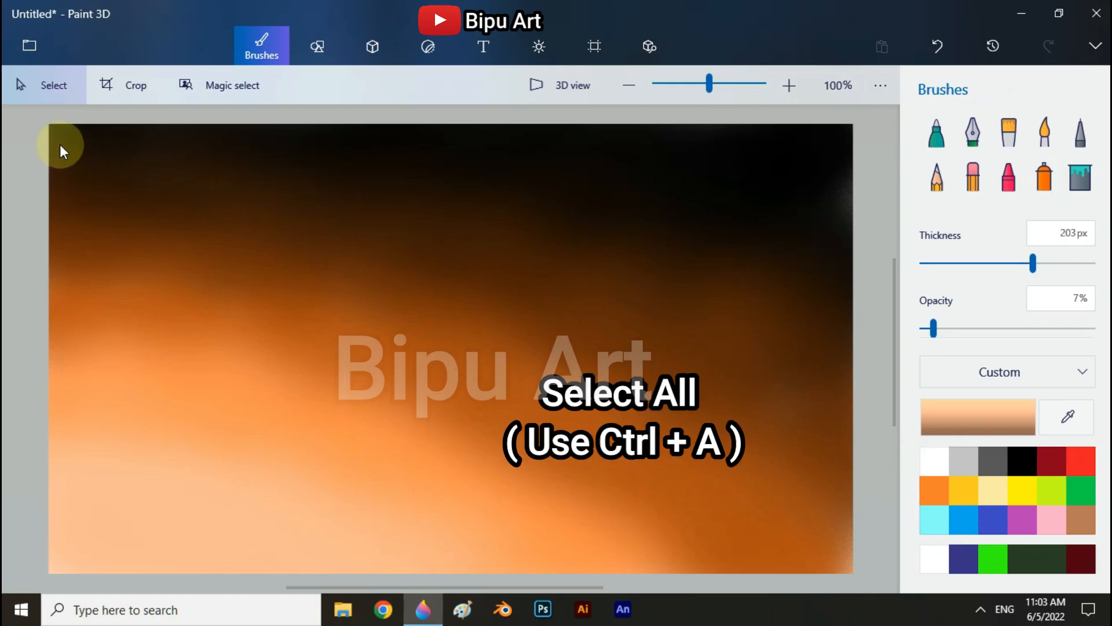
pyautogui.hotkey('ctrl', 'a')
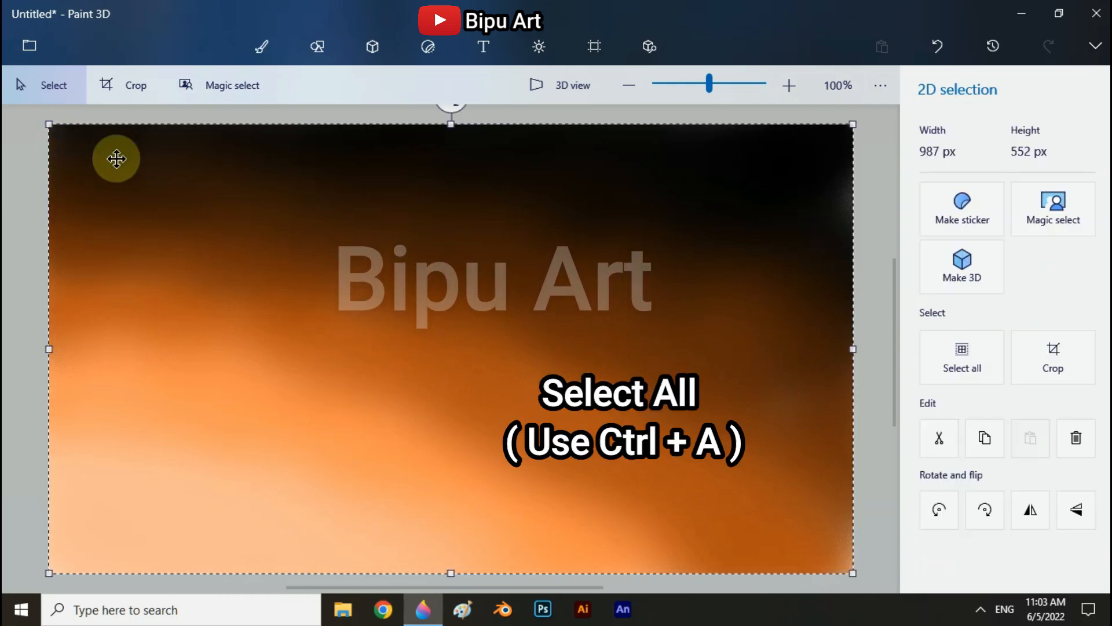
pyautogui.moveTo(452, 569)
pyautogui.mouseDown()
pyautogui.moveTo(456, 512)
pyautogui.moveTo(453, 521)
pyautogui.mouseUp()
pyautogui.click(882, 478)
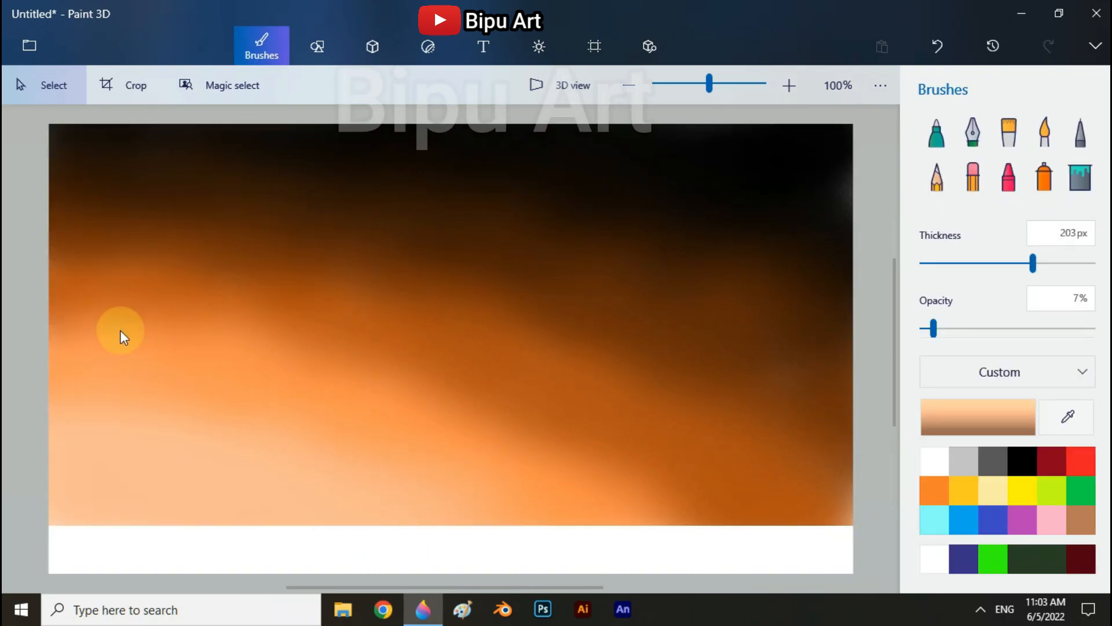
# - Draw a 2D circle and adjust its size and position over the left half of the gradient
pyautogui.click(324, 43)
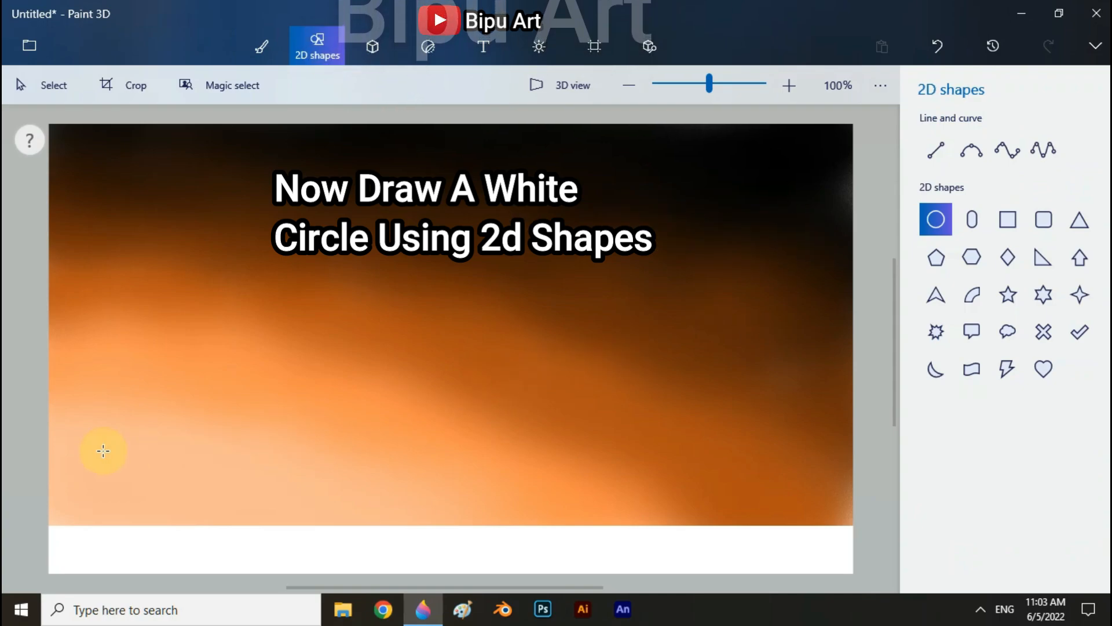
pyautogui.moveTo(67, 397); pyautogui.dragTo(255, 580)
pyautogui.moveTo(182, 512); pyautogui.dragTo(235, 407)
pyautogui.moveTo(309, 478); pyautogui.dragTo(437, 603)
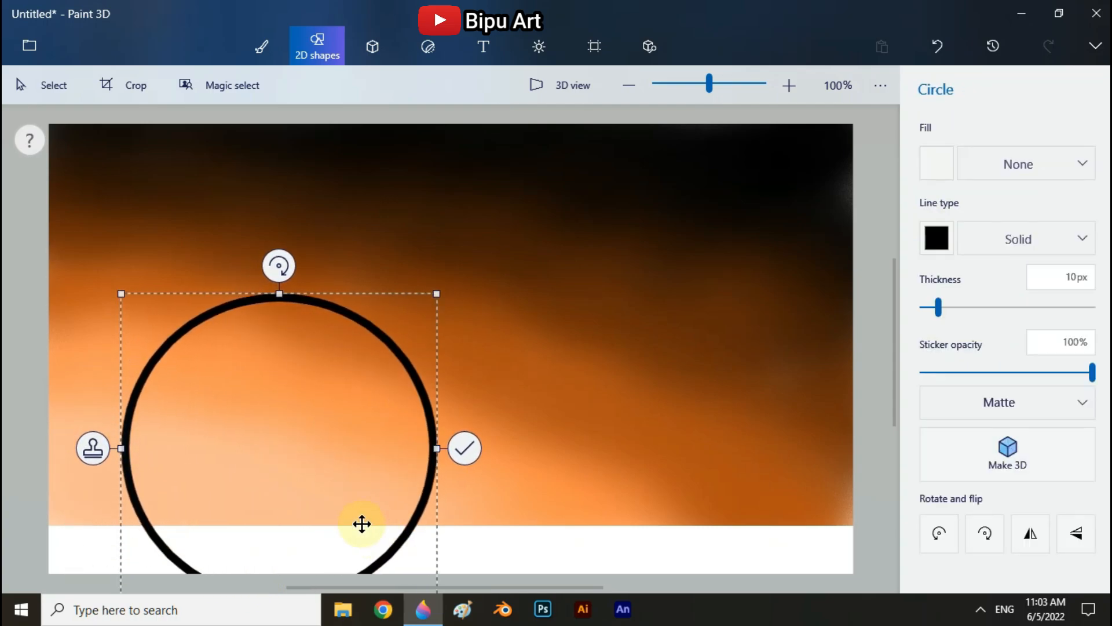
pyautogui.moveTo(361, 524); pyautogui.dragTo(365, 421)
pyautogui.moveTo(440, 500); pyautogui.dragTo(383, 442)
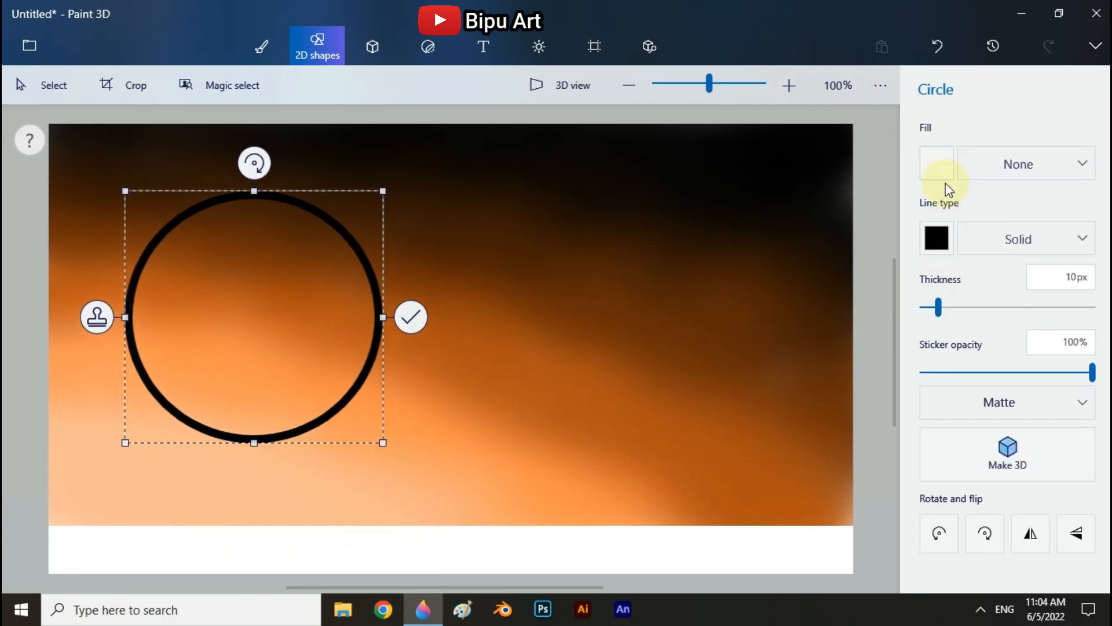
# - Give the circle a solid white fill and set its line type to None
pyautogui.click(937, 169)
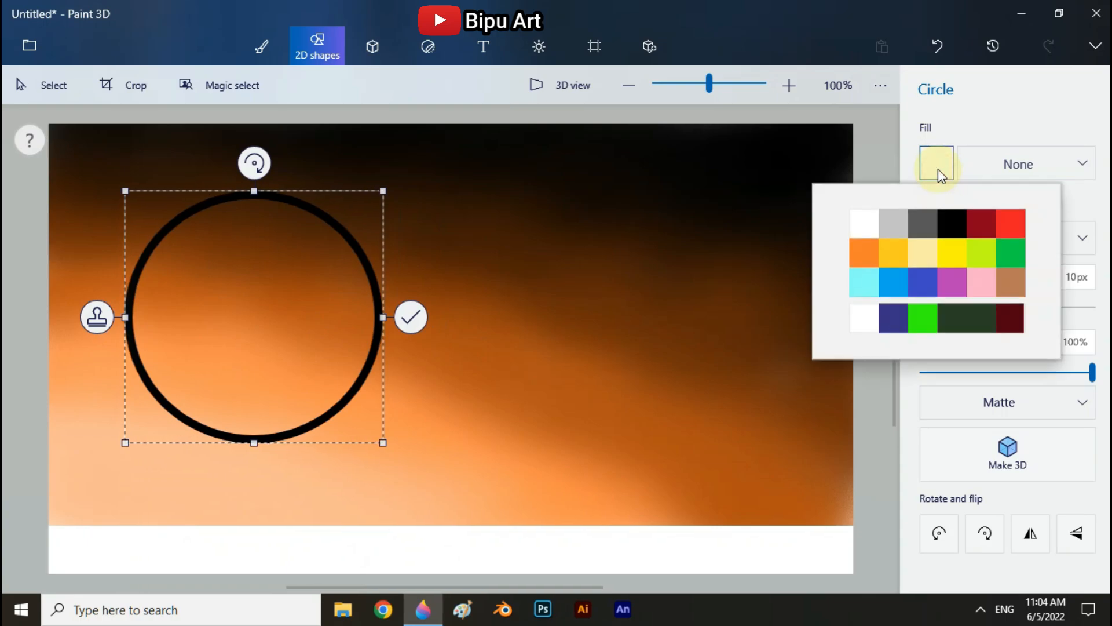
pyautogui.click(861, 221)
pyautogui.click(939, 246)
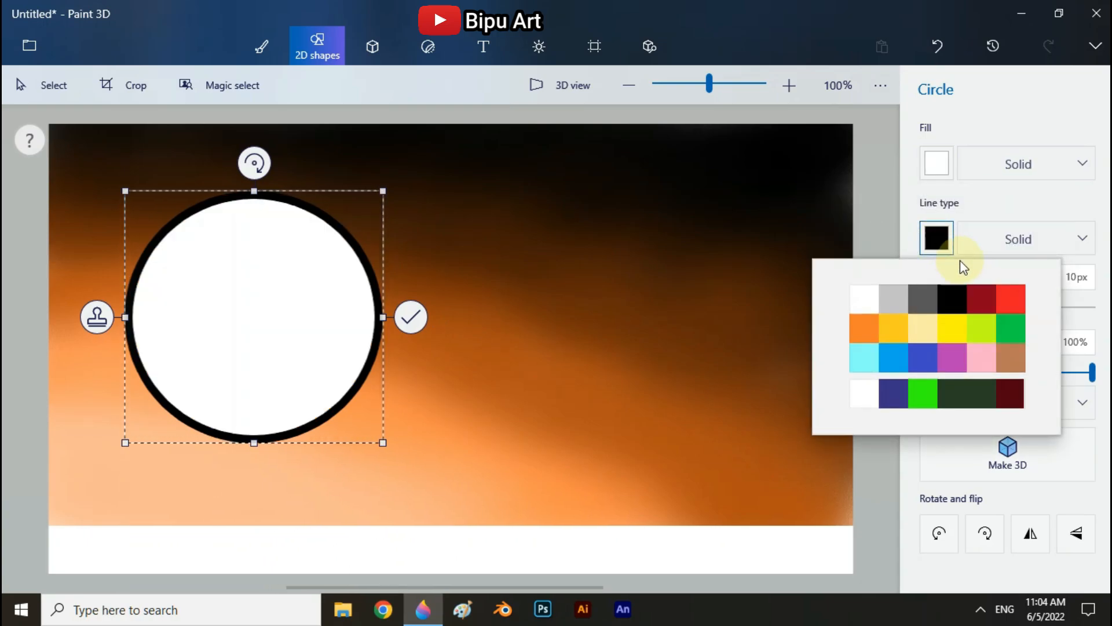
pyautogui.click(936, 238)
pyautogui.click(1023, 238)
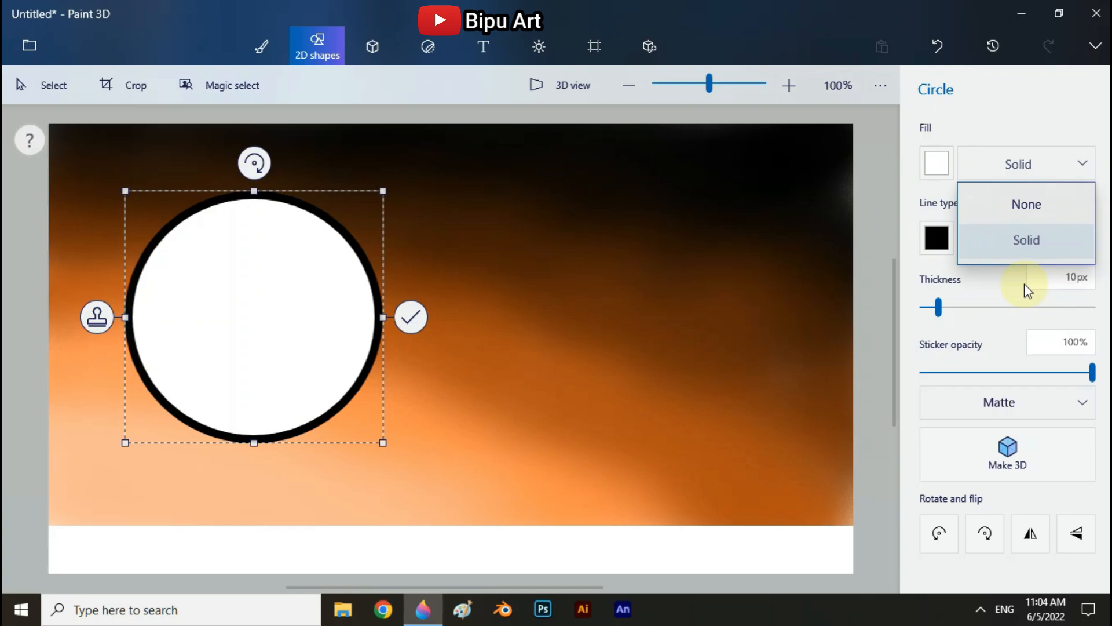
pyautogui.click(1022, 210)
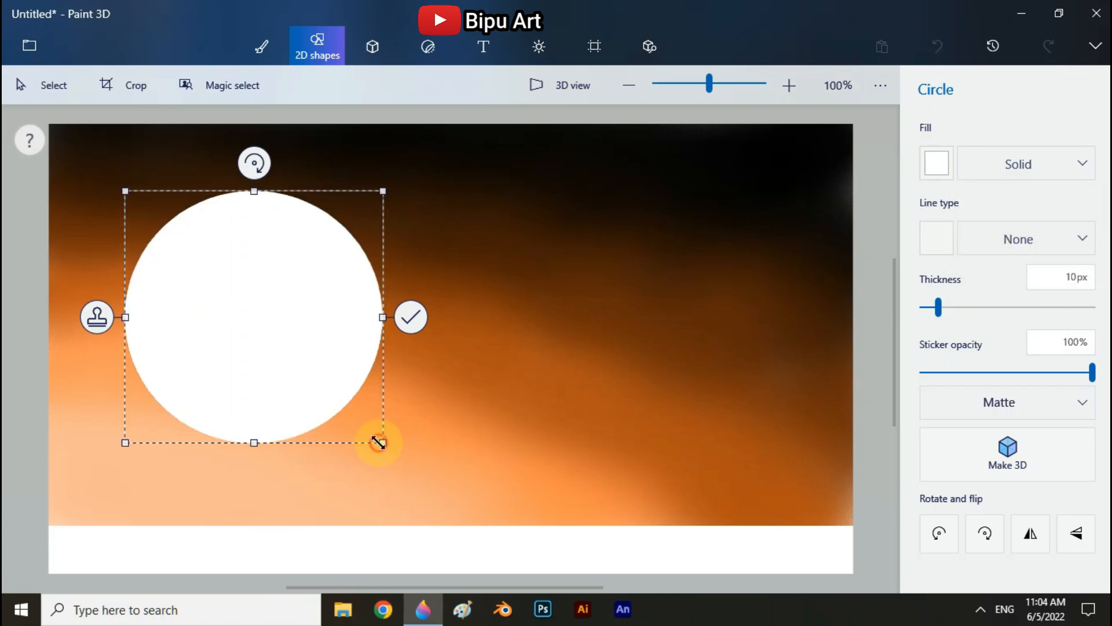
# - Resize the white circle slightly and place it partly off the canvas's lower-left corner as a rising sun
pyautogui.moveTo(378, 443); pyautogui.dragTo(365, 425)
pyautogui.moveTo(295, 318); pyautogui.dragTo(247, 365)
pyautogui.moveTo(322, 484); pyautogui.dragTo(341, 501)
pyautogui.moveTo(224, 468); pyautogui.dragTo(206, 567)
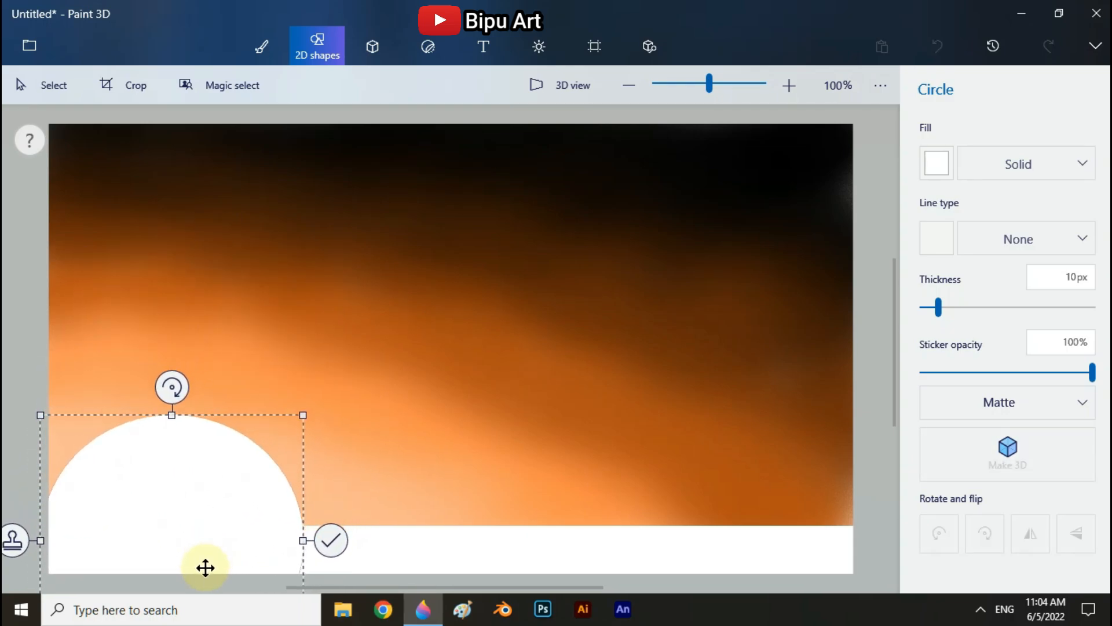
pyautogui.click(366, 486)
# - Spray a soft white glow around the sun's edge with the spray can at 87 px thickness and 7% opacity
pyautogui.click(264, 46)
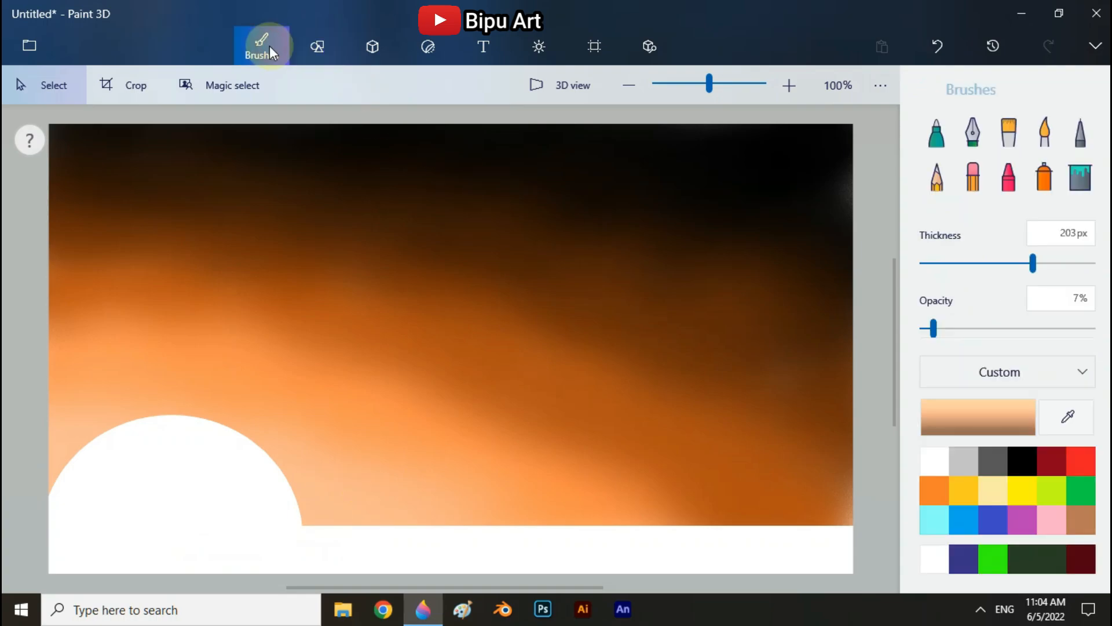
pyautogui.click(945, 464)
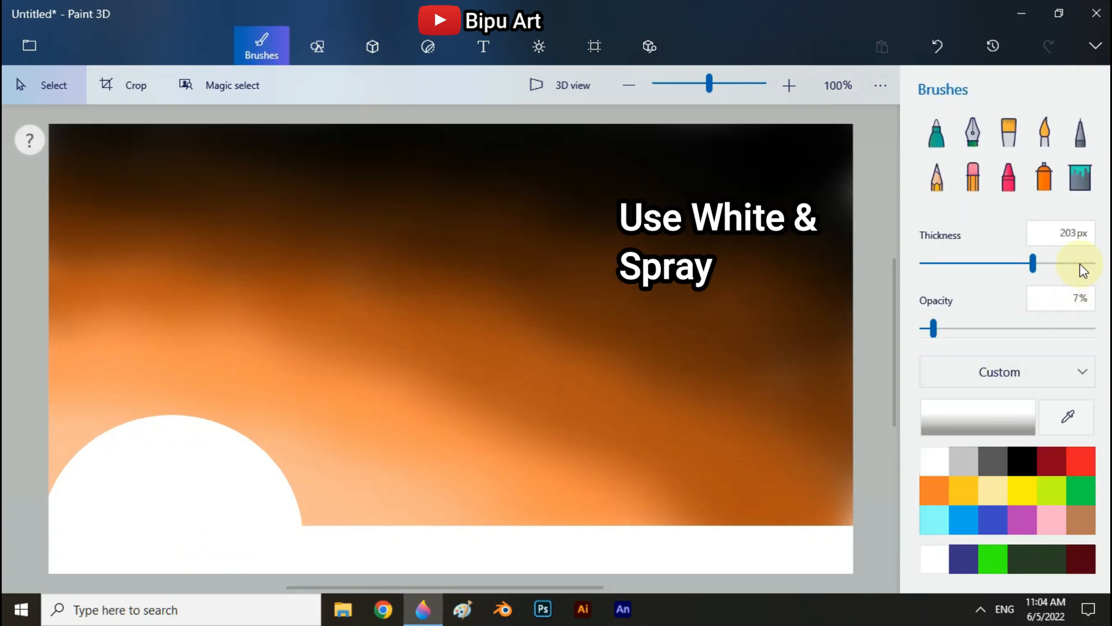
pyautogui.click(1050, 194)
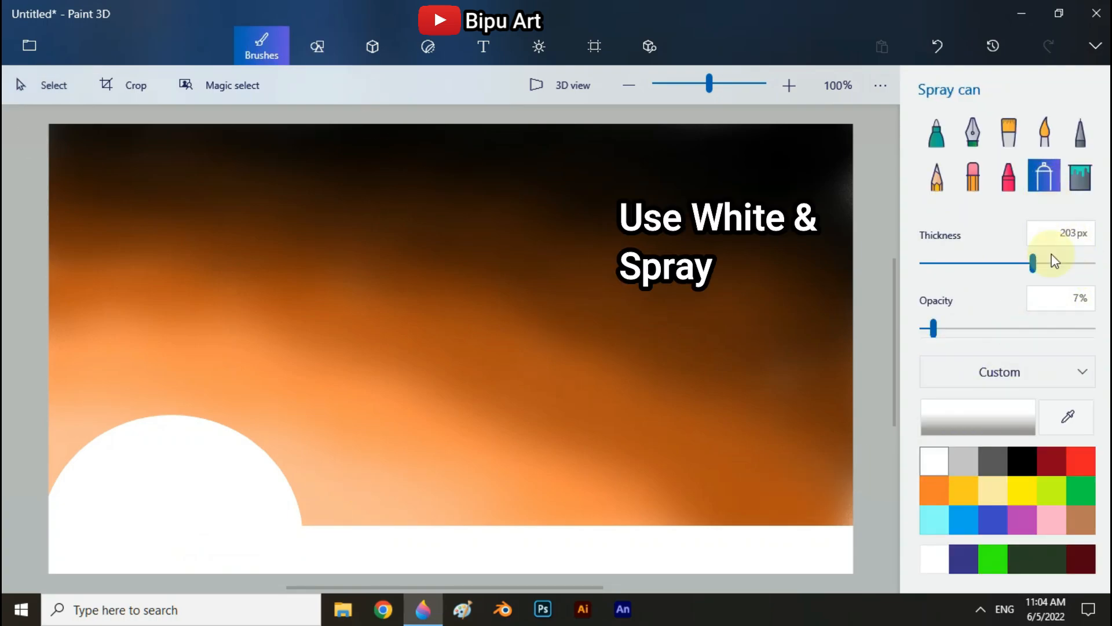
pyautogui.moveTo(1032, 268); pyautogui.dragTo(988, 269)
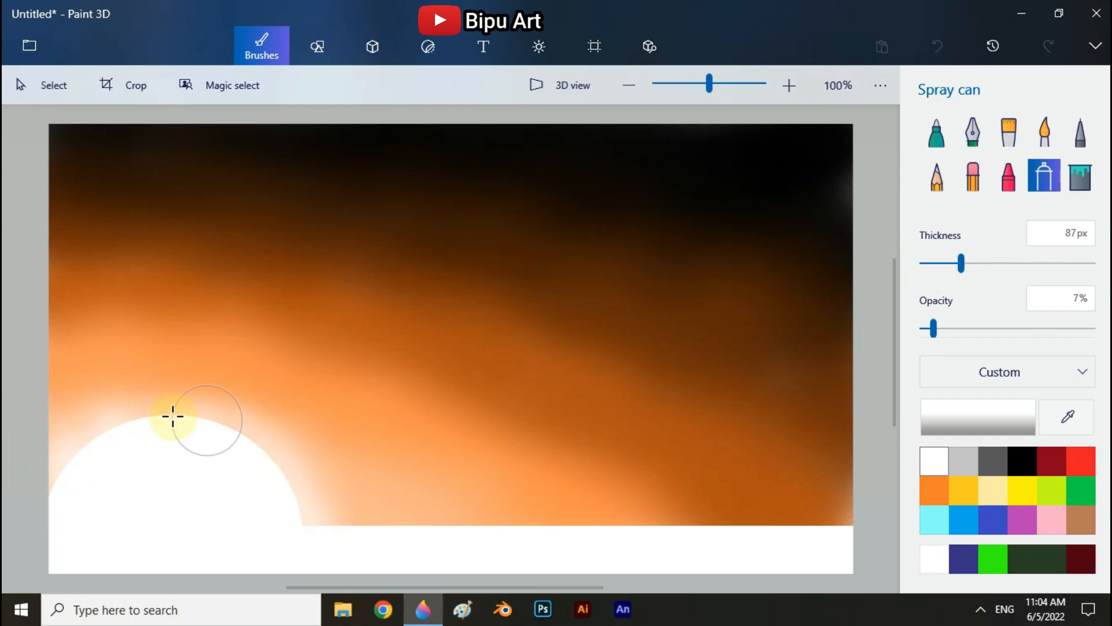
# - Draw a wavy black ground line across the canvas, rising towards the right, with the pixel pen at 18 px
pyautogui.click(1033, 461)
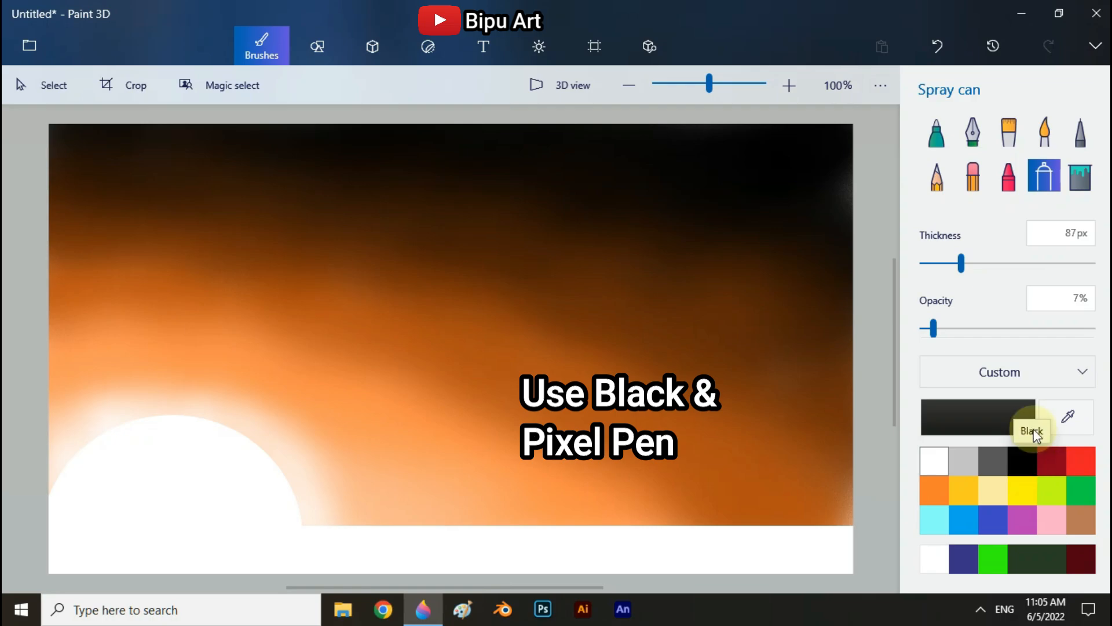
pyautogui.click(1083, 148)
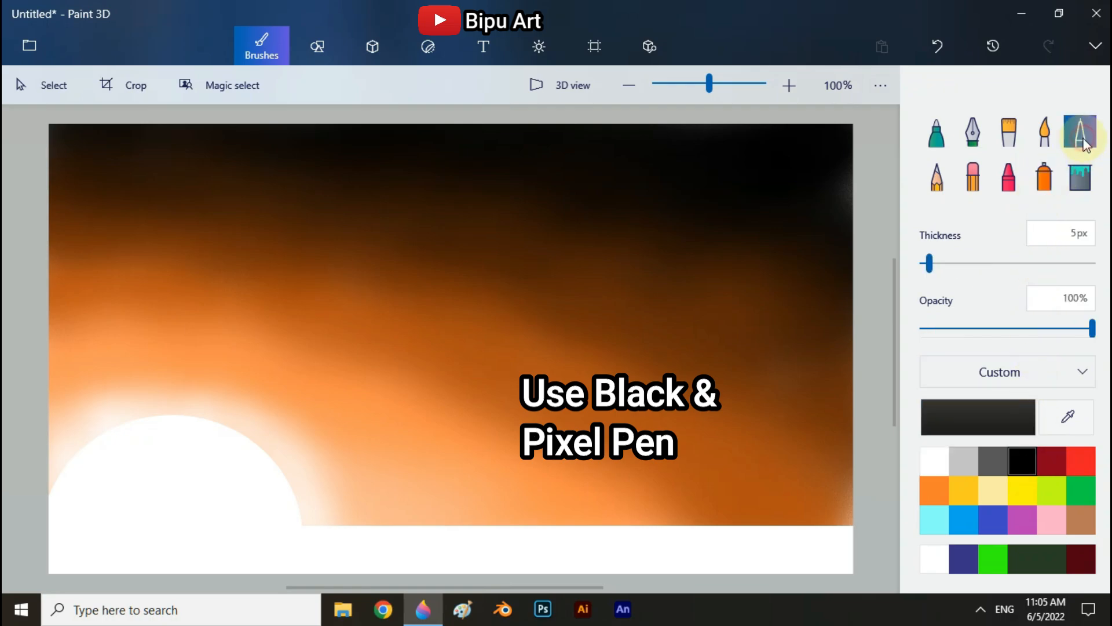
pyautogui.moveTo(944, 264); pyautogui.dragTo(951, 263)
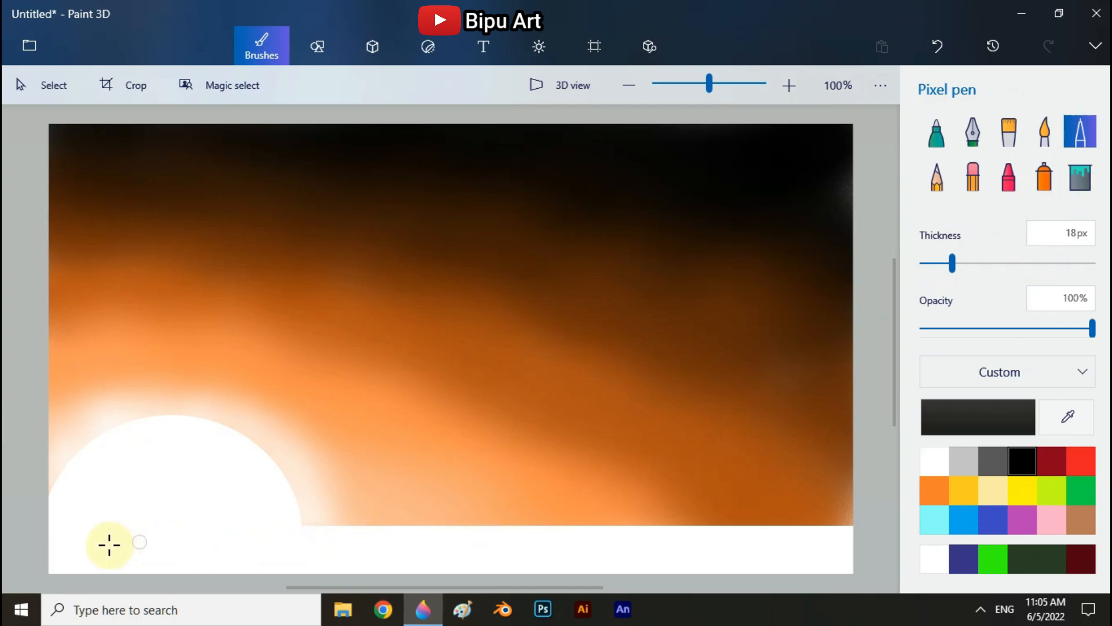
pyautogui.moveTo(74, 539); pyautogui.dragTo(266, 532)
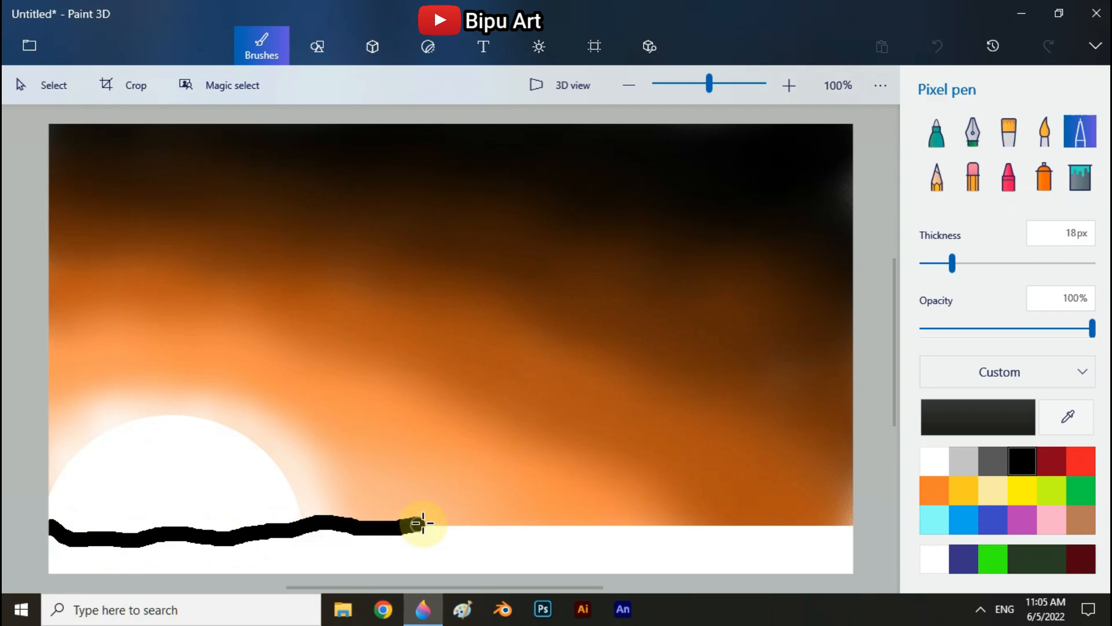
pyautogui.moveTo(423, 523)
pyautogui.mouseDown()
pyautogui.moveTo(535, 521)
pyautogui.moveTo(875, 461)
pyautogui.mouseUp()
# - Fill the white strip below the ground line with black and paint over the remaining gaps to form a solid hill
pyautogui.click(1080, 176)
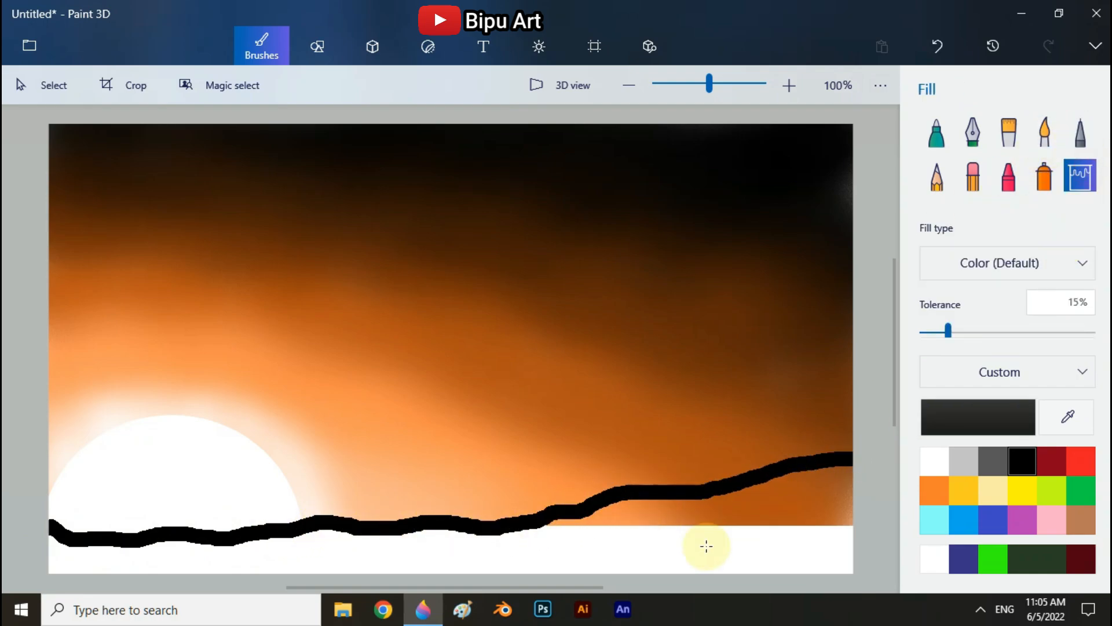
pyautogui.click(707, 544)
pyautogui.click(1081, 131)
pyautogui.moveTo(810, 503)
pyautogui.mouseDown()
pyautogui.moveTo(623, 531)
pyautogui.moveTo(738, 488)
pyautogui.mouseUp()
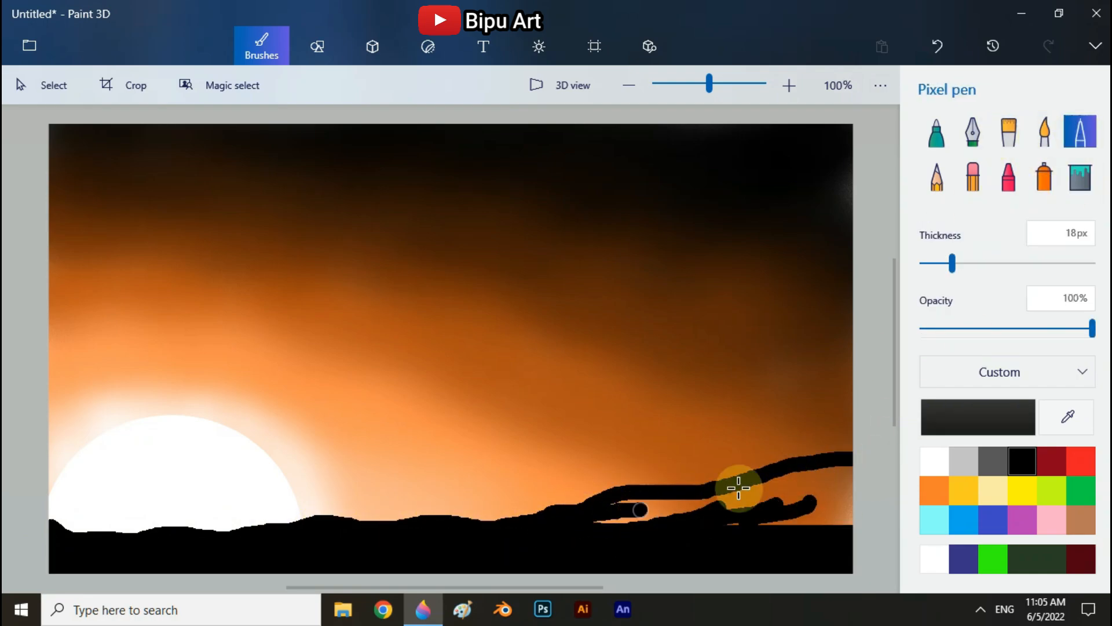
pyautogui.moveTo(719, 530)
pyautogui.mouseDown()
pyautogui.moveTo(590, 528)
pyautogui.moveTo(801, 478)
pyautogui.moveTo(851, 508)
pyautogui.moveTo(783, 510)
pyautogui.moveTo(808, 536)
pyautogui.moveTo(825, 497)
pyautogui.moveTo(517, 549)
pyautogui.mouseUp()
pyautogui.moveTo(240, 538); pyautogui.dragTo(33, 534)
pyautogui.moveTo(570, 523); pyautogui.dragTo(636, 497)
pyautogui.moveTo(865, 458); pyautogui.dragTo(786, 521)
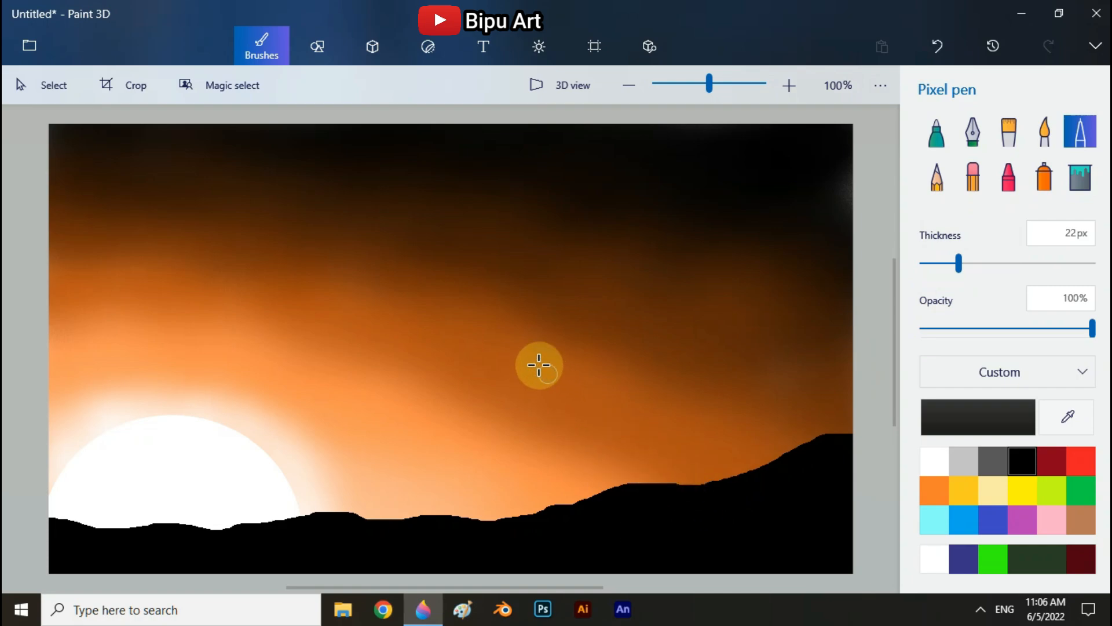
# - Paint a black tree trunk leaning left from the hill, with its main branches, using the pixel pen
pyautogui.moveTo(539, 362)
pyautogui.mouseDown()
pyautogui.moveTo(623, 478)
pyautogui.moveTo(591, 418)
pyautogui.moveTo(569, 410)
pyautogui.moveTo(645, 473)
pyautogui.moveTo(513, 338)
pyautogui.moveTo(582, 338)
pyautogui.moveTo(618, 434)
pyautogui.moveTo(408, 321)
pyautogui.moveTo(480, 337)
pyautogui.moveTo(469, 300)
pyautogui.moveTo(509, 330)
pyautogui.mouseUp()
pyautogui.moveTo(594, 380); pyautogui.dragTo(591, 303)
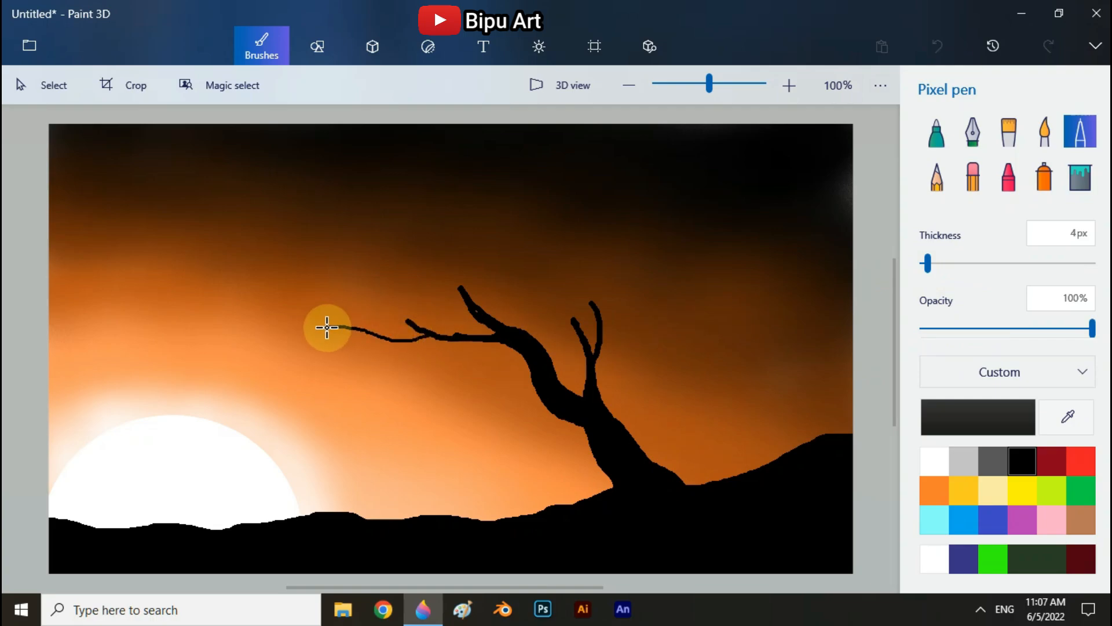
# - Add smaller branches to the tree's limbs with the 4 px pixel pen, plus a thicker branch in the middle
pyautogui.moveTo(325, 325); pyautogui.dragTo(426, 334)
pyautogui.moveTo(457, 281); pyautogui.dragTo(466, 287)
pyautogui.moveTo(425, 244)
pyautogui.mouseDown()
pyautogui.moveTo(496, 335)
pyautogui.moveTo(447, 239)
pyautogui.mouseUp()
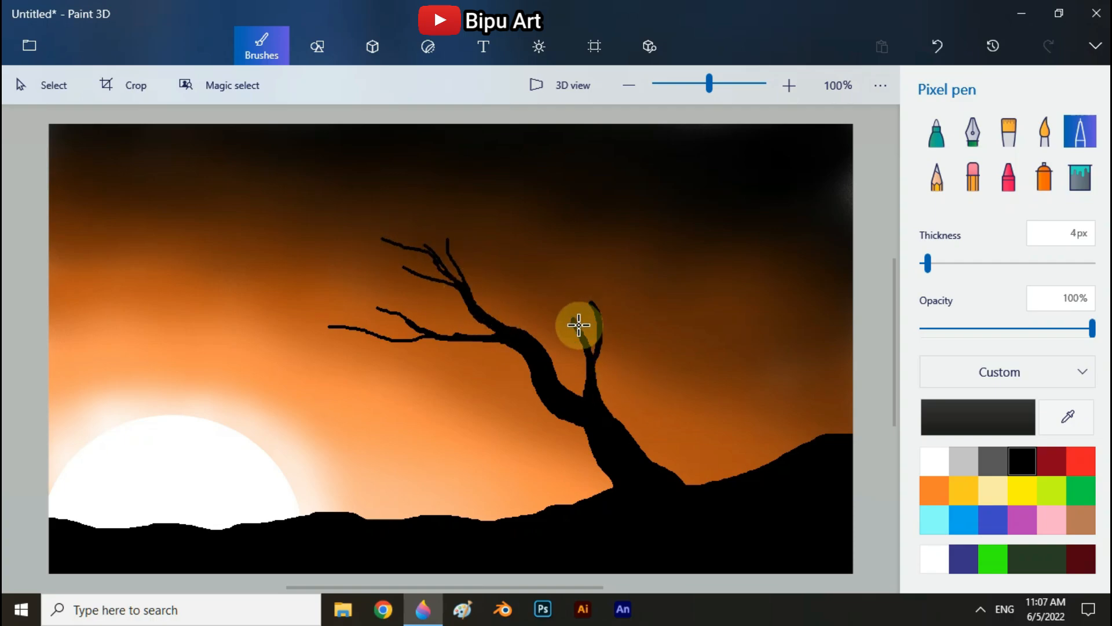
pyautogui.moveTo(540, 258); pyautogui.dragTo(573, 320)
pyautogui.moveTo(527, 289)
pyautogui.mouseDown()
pyautogui.moveTo(571, 315)
pyautogui.moveTo(615, 268)
pyautogui.mouseUp()
pyautogui.moveTo(598, 310); pyautogui.dragTo(592, 303)
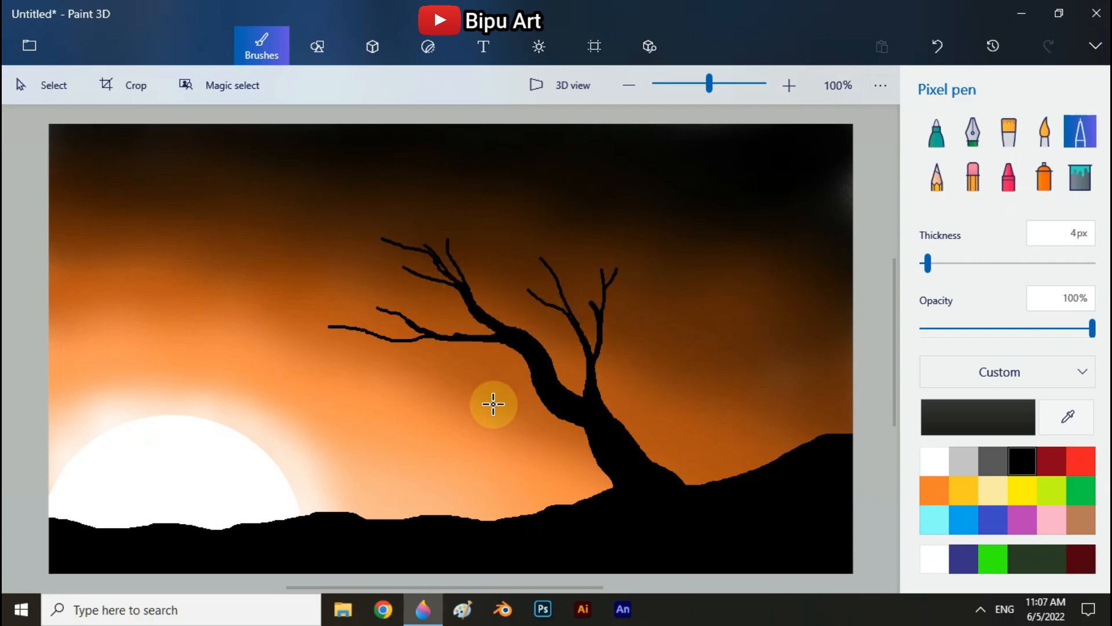
pyautogui.moveTo(496, 283)
pyautogui.mouseDown()
pyautogui.moveTo(568, 330)
pyautogui.moveTo(637, 455)
pyautogui.mouseUp()
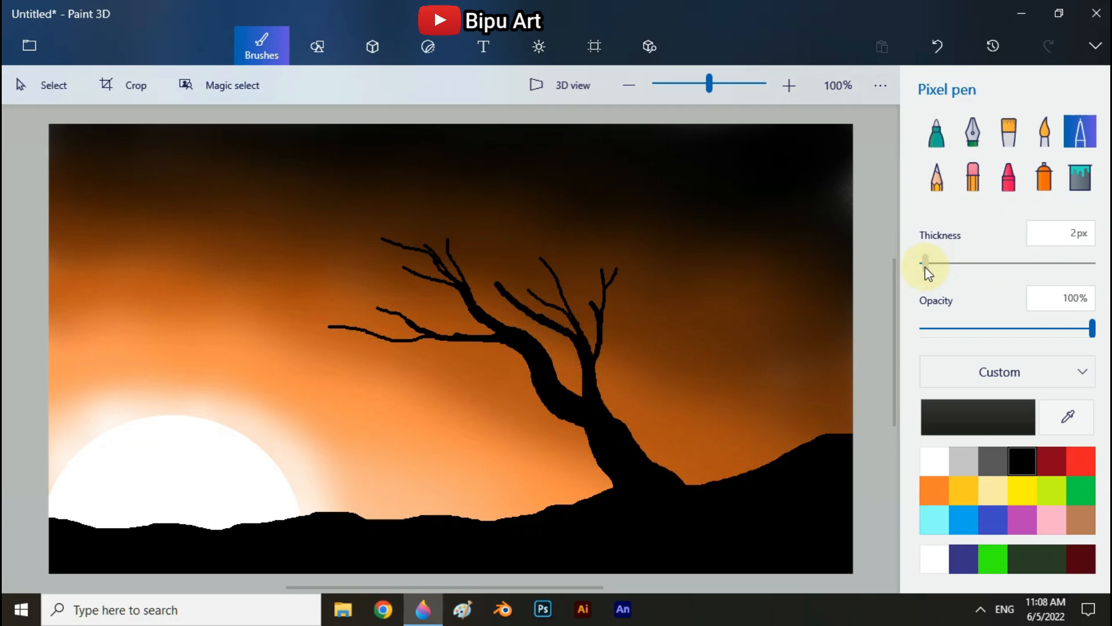
# - Set the pixel pen to 2 px and draw thin twigs off the tree's left-hand branches
pyautogui.moveTo(349, 329); pyautogui.dragTo(252, 329)
pyautogui.moveTo(342, 324); pyautogui.dragTo(322, 300)
pyautogui.moveTo(390, 315)
pyautogui.mouseDown()
pyautogui.moveTo(353, 316)
pyautogui.moveTo(352, 294)
pyautogui.mouseUp()
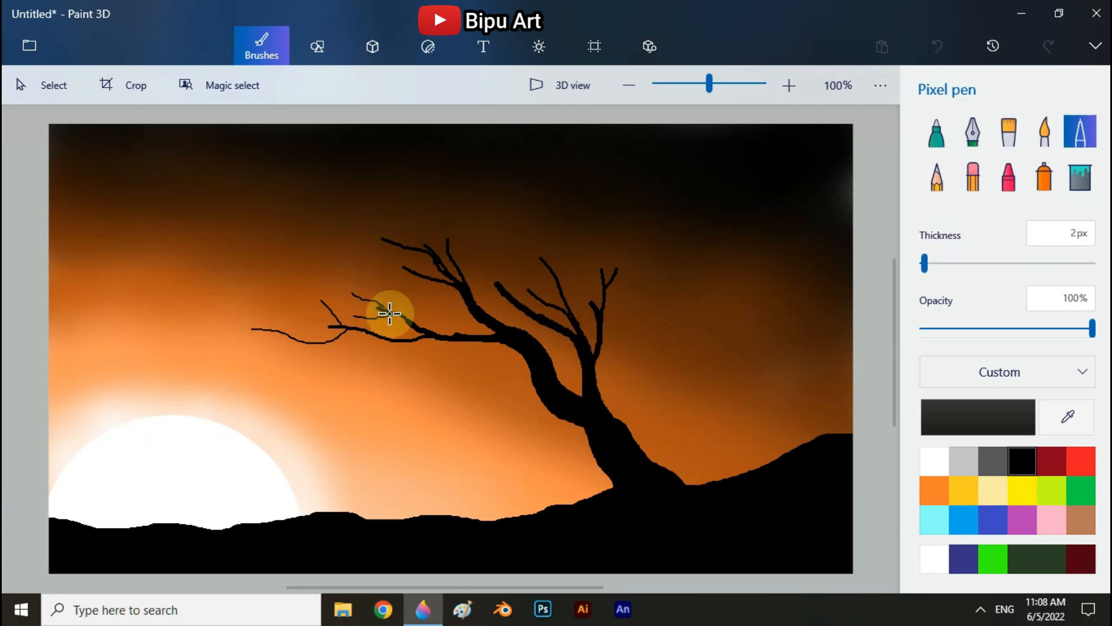
pyautogui.moveTo(419, 275); pyautogui.dragTo(333, 275)
pyautogui.moveTo(394, 244)
pyautogui.mouseDown()
pyautogui.moveTo(339, 251)
pyautogui.moveTo(360, 247)
pyautogui.mouseUp()
pyautogui.moveTo(415, 248); pyautogui.dragTo(362, 216)
# - Draw 2 px twigs at the ends of the tree's middle and right-hand branches
pyautogui.moveTo(557, 273); pyautogui.dragTo(541, 225)
pyautogui.moveTo(505, 294); pyautogui.dragTo(453, 270)
pyautogui.moveTo(499, 284)
pyautogui.mouseDown()
pyautogui.moveTo(465, 232)
pyautogui.moveTo(482, 218)
pyautogui.mouseUp()
pyautogui.moveTo(603, 274); pyautogui.dragTo(577, 230)
pyautogui.moveTo(615, 271)
pyautogui.mouseDown()
pyautogui.moveTo(619, 228)
pyautogui.moveTo(635, 223)
pyautogui.mouseUp()
# - Touch up the upper branches close up and add another 2 px twig to the upper-right branch
pyautogui.moveTo(709, 84)
pyautogui.mouseDown()
pyautogui.moveTo(728, 110)
pyautogui.moveTo(709, 110)
pyautogui.mouseUp()
pyautogui.scroll(1, 574, 326)
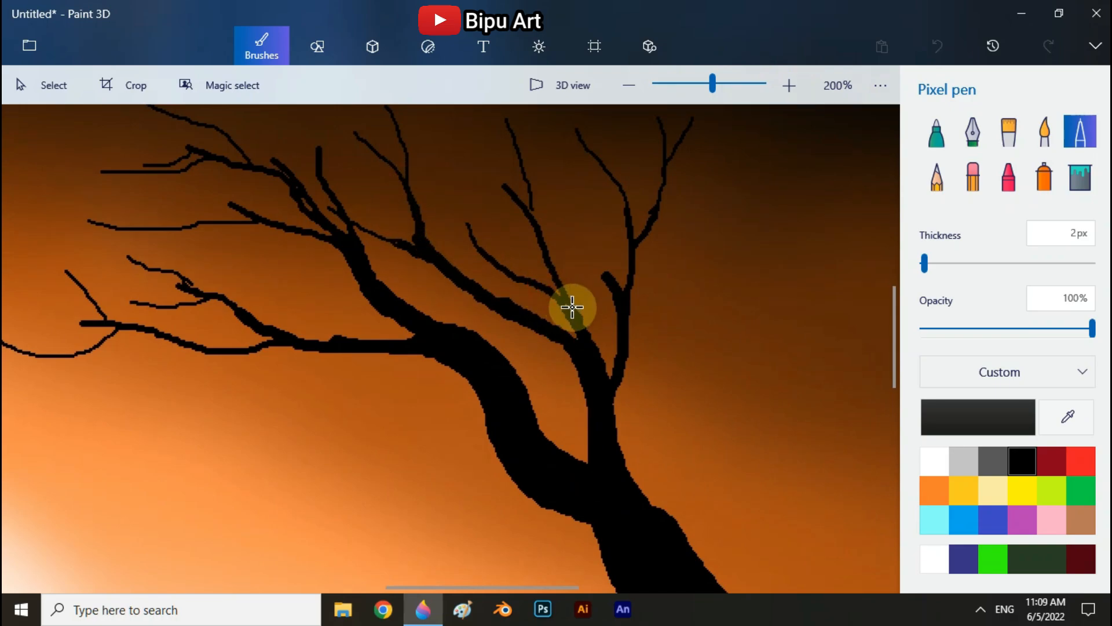
pyautogui.scroll(1, 605, 302)
pyautogui.scroll(-2, 606, 302)
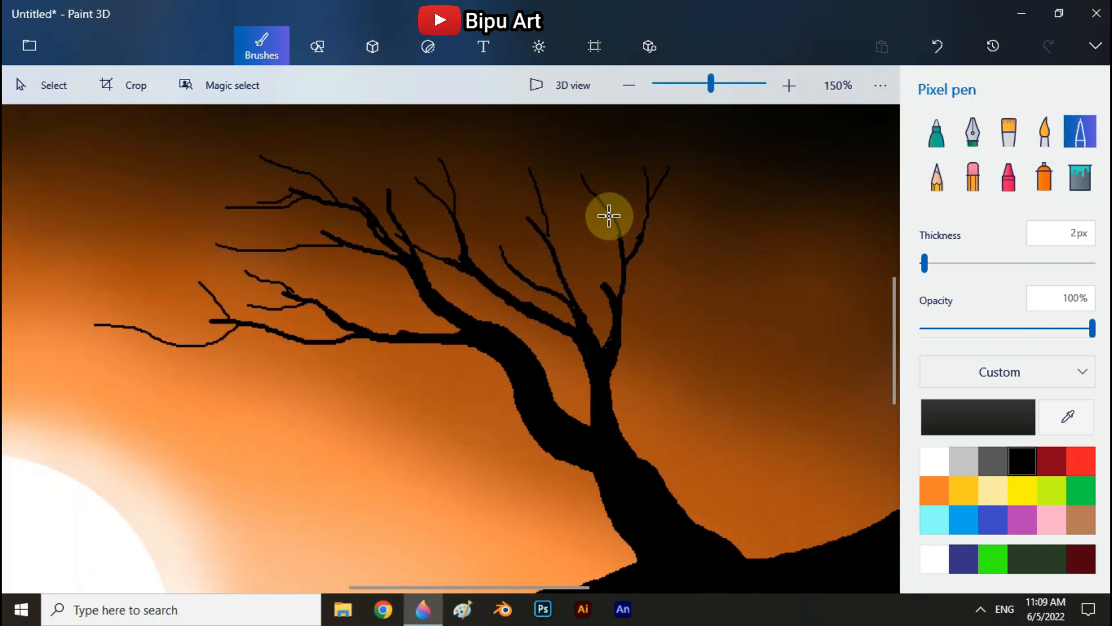
pyautogui.moveTo(894, 311); pyautogui.dragTo(893, 258)
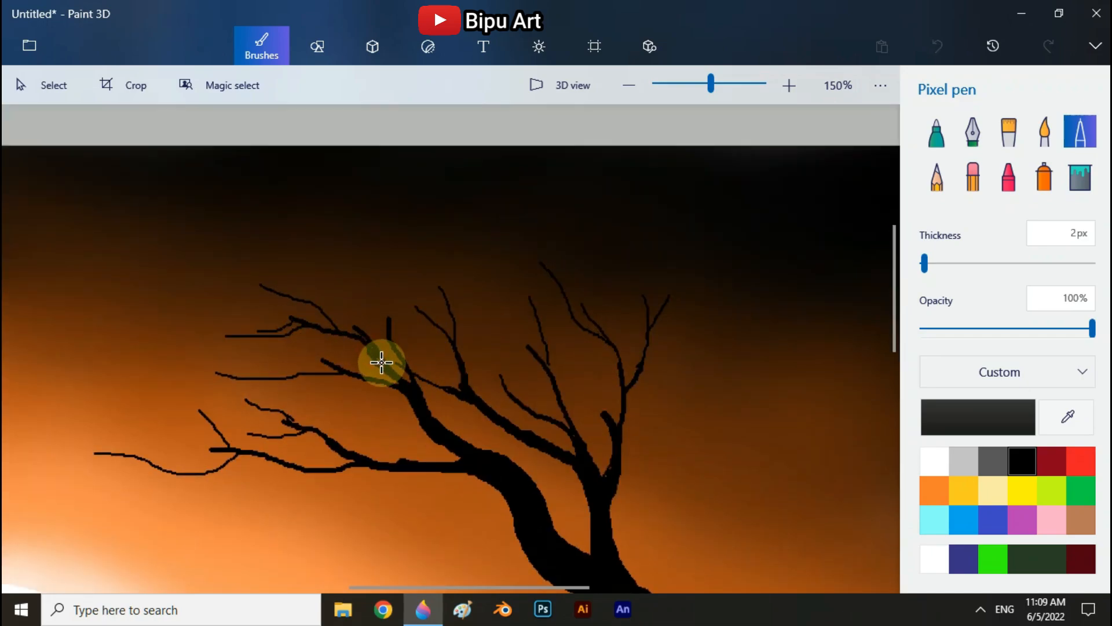
pyautogui.hotkey('ctrl', 'z')
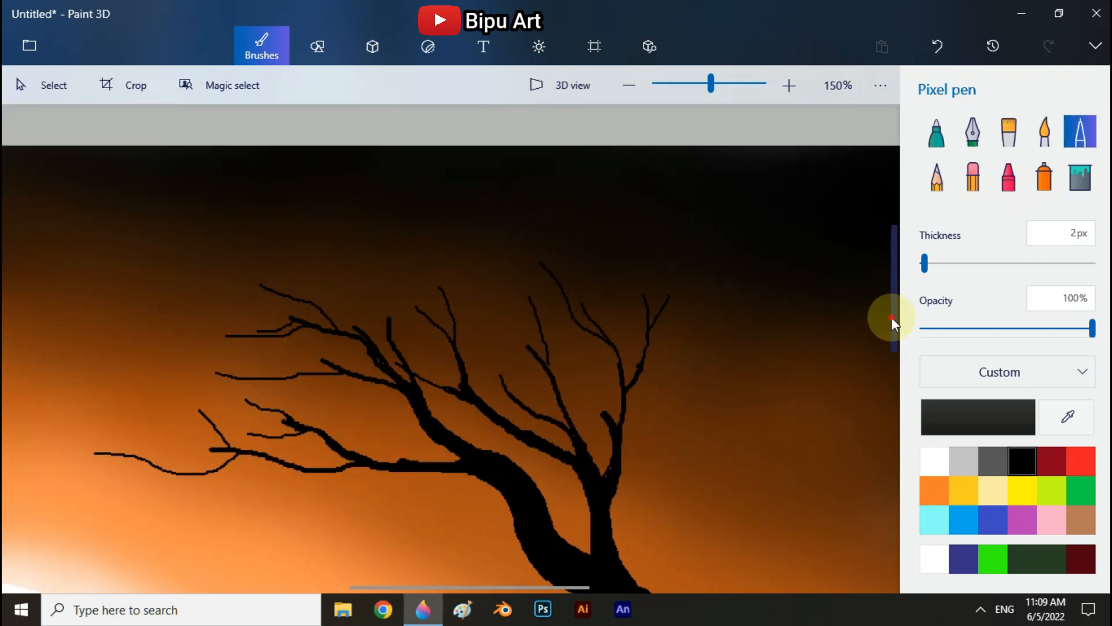
# - Set the pixel pen to 1 px and draw very fine twigs on the left branches and the underside of the trunk
pyautogui.moveTo(893, 318); pyautogui.dragTo(893, 395)
pyautogui.moveTo(161, 274); pyautogui.dragTo(81, 279)
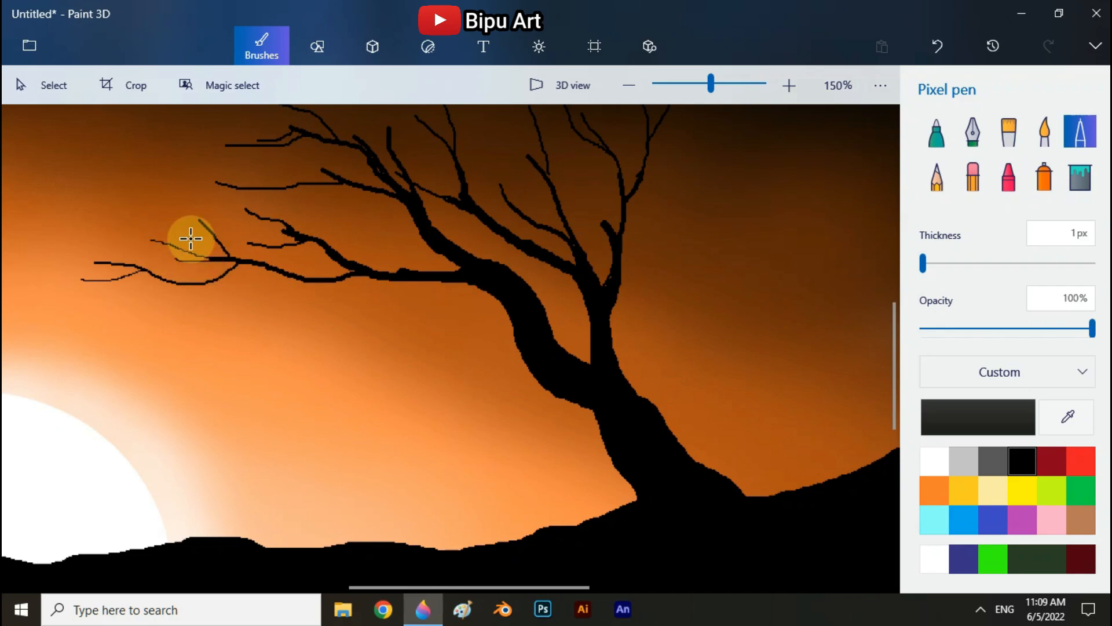
pyautogui.moveTo(205, 227); pyautogui.dragTo(164, 220)
pyautogui.moveTo(255, 216)
pyautogui.mouseDown()
pyautogui.moveTo(177, 195)
pyautogui.moveTo(177, 180)
pyautogui.mouseUp()
pyautogui.moveTo(260, 146); pyautogui.dragTo(153, 164)
pyautogui.moveTo(400, 282); pyautogui.dragTo(363, 299)
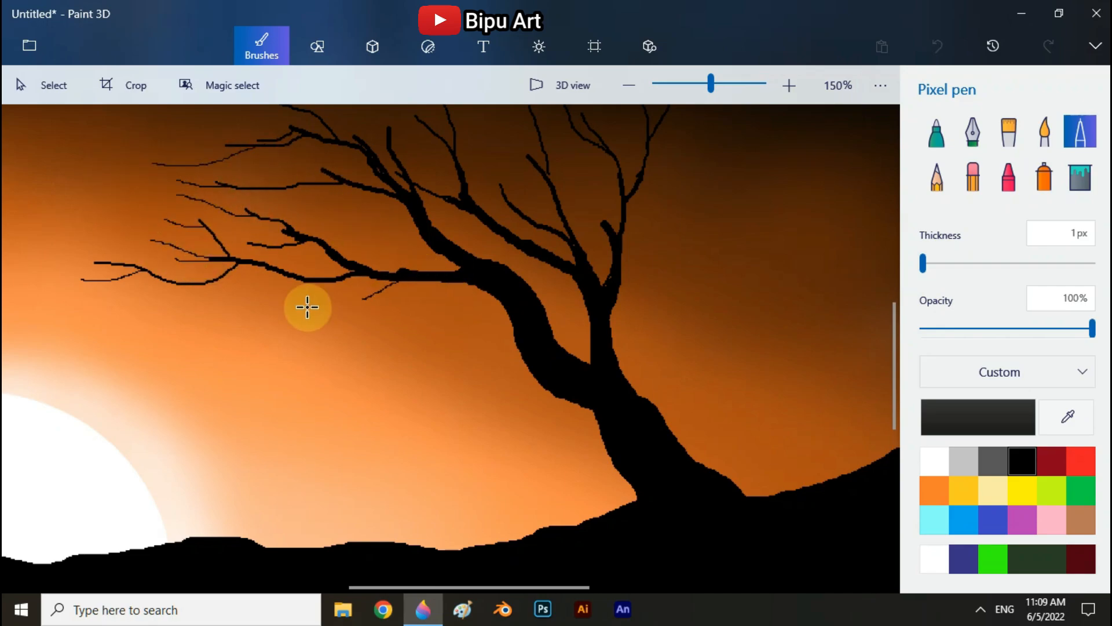
pyautogui.moveTo(510, 320); pyautogui.dragTo(470, 317)
# - Add 1 px twigs to the tips of the tree's upper-left and upper-middle branches
pyautogui.moveTo(893, 390); pyautogui.dragTo(894, 335)
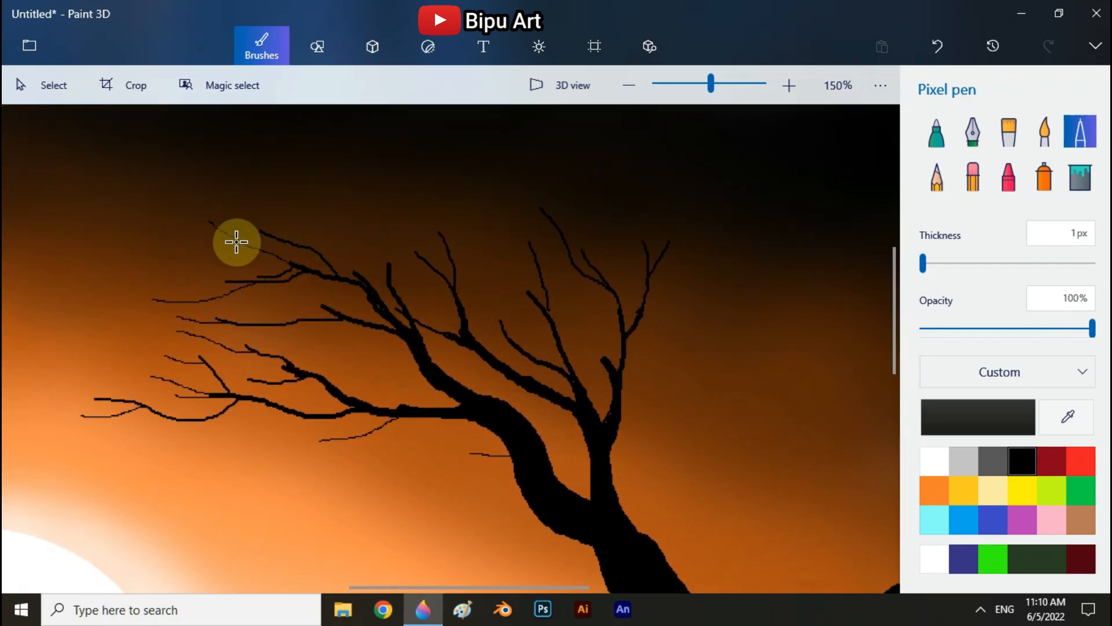
pyautogui.moveTo(236, 238); pyautogui.dragTo(187, 228)
pyautogui.moveTo(305, 245); pyautogui.dragTo(278, 209)
pyautogui.moveTo(388, 264)
pyautogui.mouseDown()
pyautogui.moveTo(389, 209)
pyautogui.moveTo(373, 217)
pyautogui.mouseUp()
pyautogui.moveTo(452, 259); pyautogui.dragTo(454, 204)
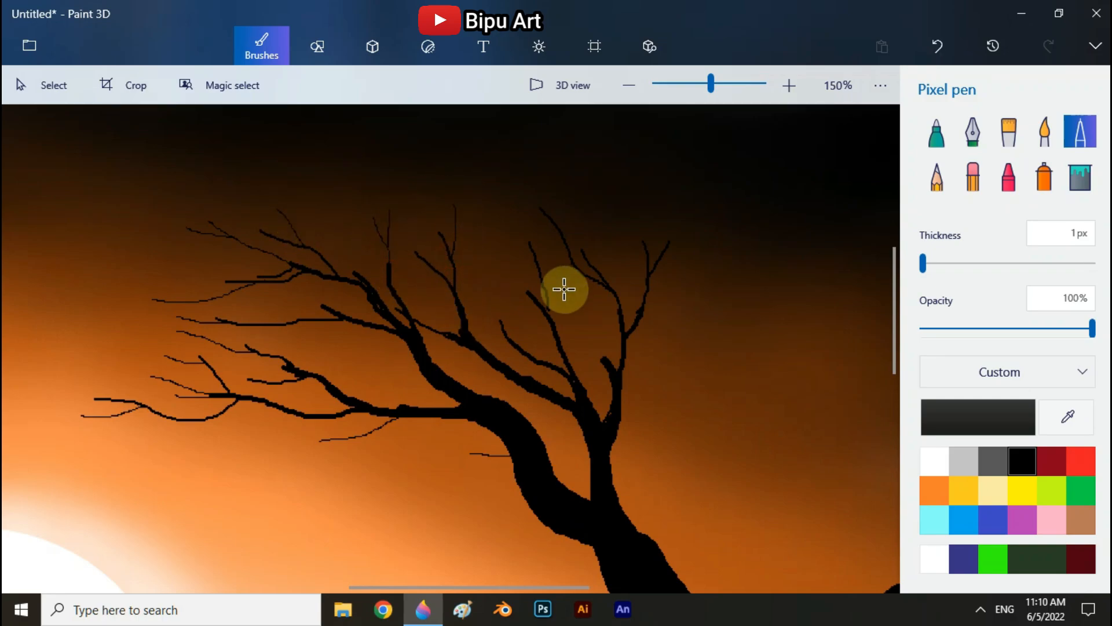
# - Sample light orange from the sky and set the pencil to 5 px thickness and 32% opacity
pyautogui.moveTo(894, 355); pyautogui.dragTo(819, 440)
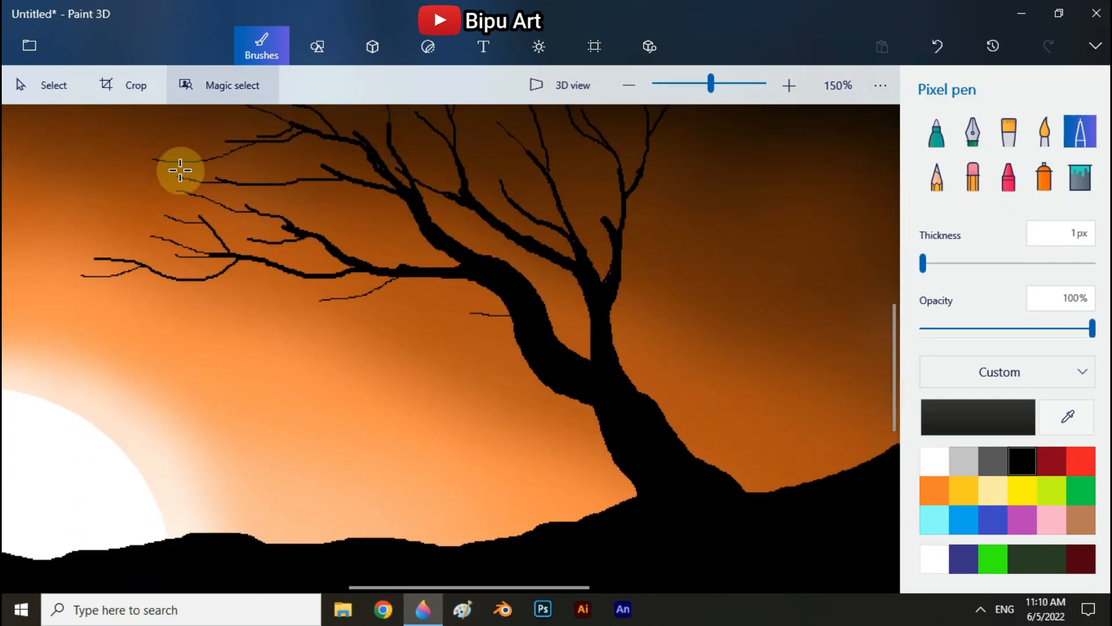
pyautogui.scroll(-1, 543, 304)
pyautogui.moveTo(892, 363); pyautogui.dragTo(885, 322)
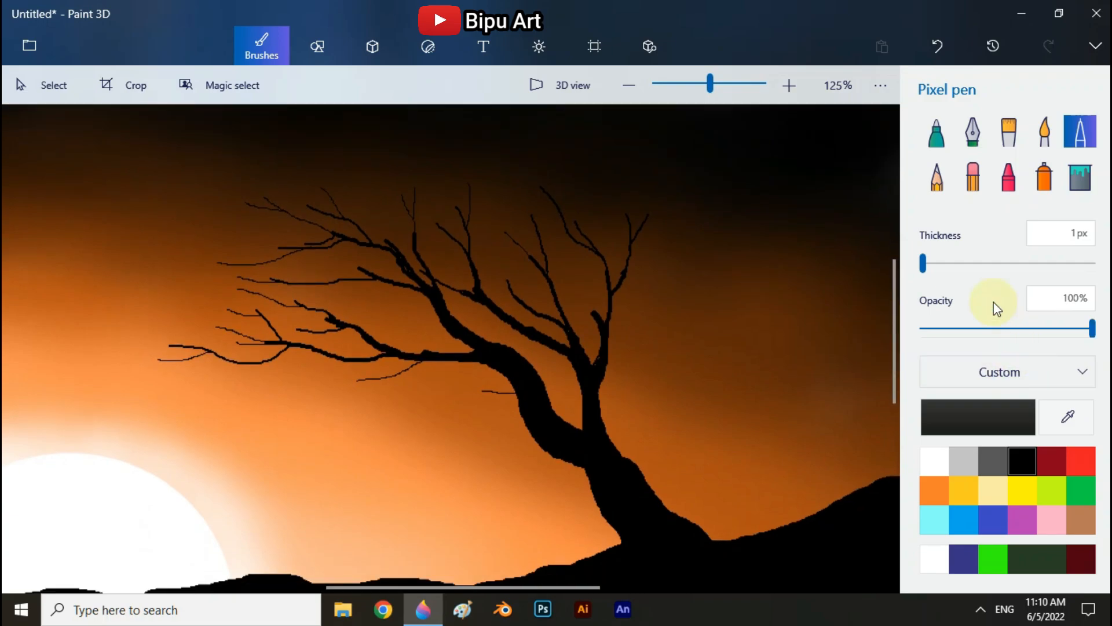
pyautogui.click(1070, 419)
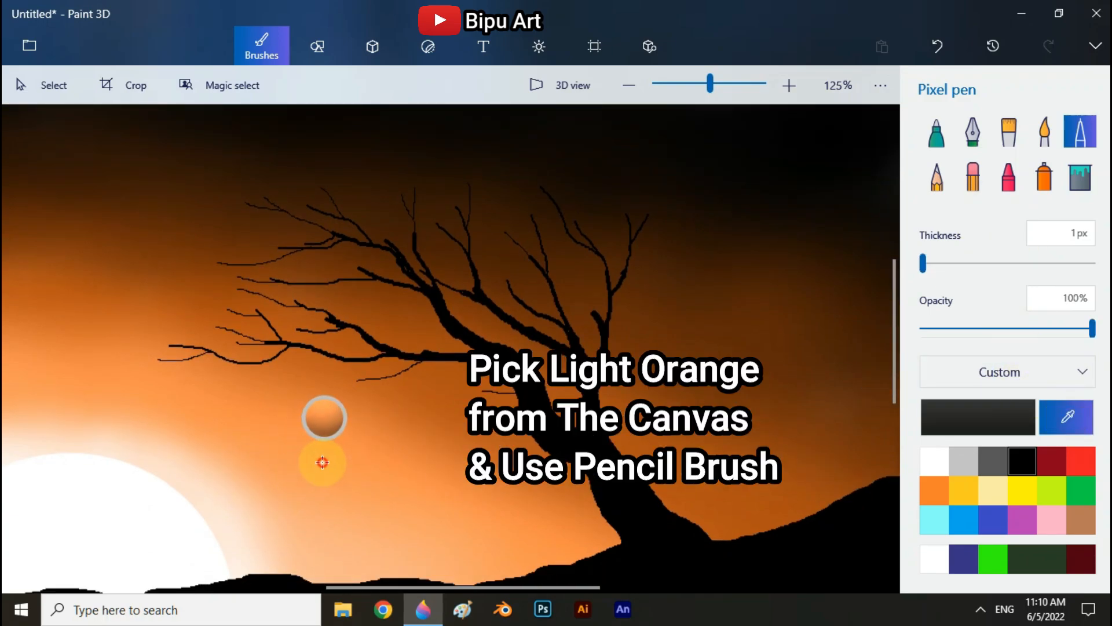
pyautogui.click(322, 462)
pyautogui.click(937, 182)
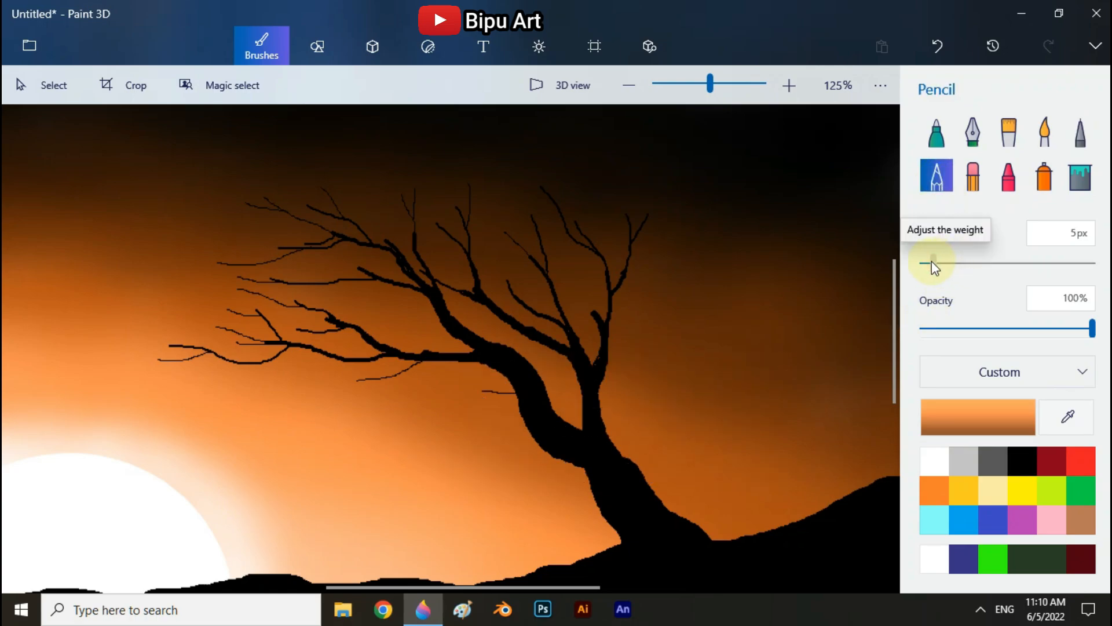
pyautogui.moveTo(933, 266); pyautogui.dragTo(922, 265)
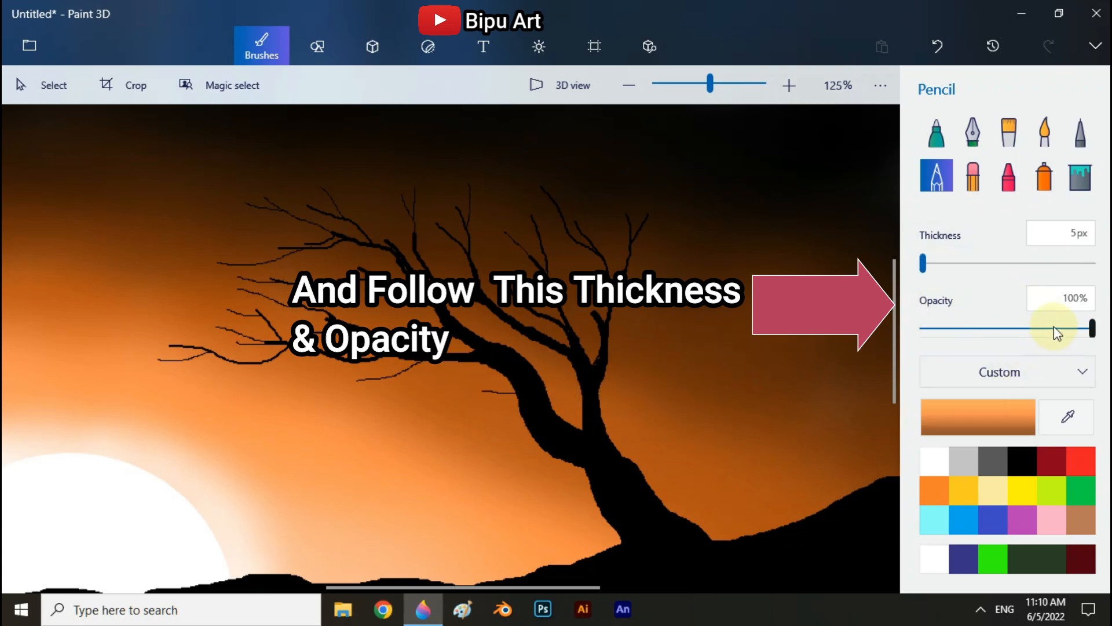
pyautogui.moveTo(963, 327); pyautogui.dragTo(976, 328)
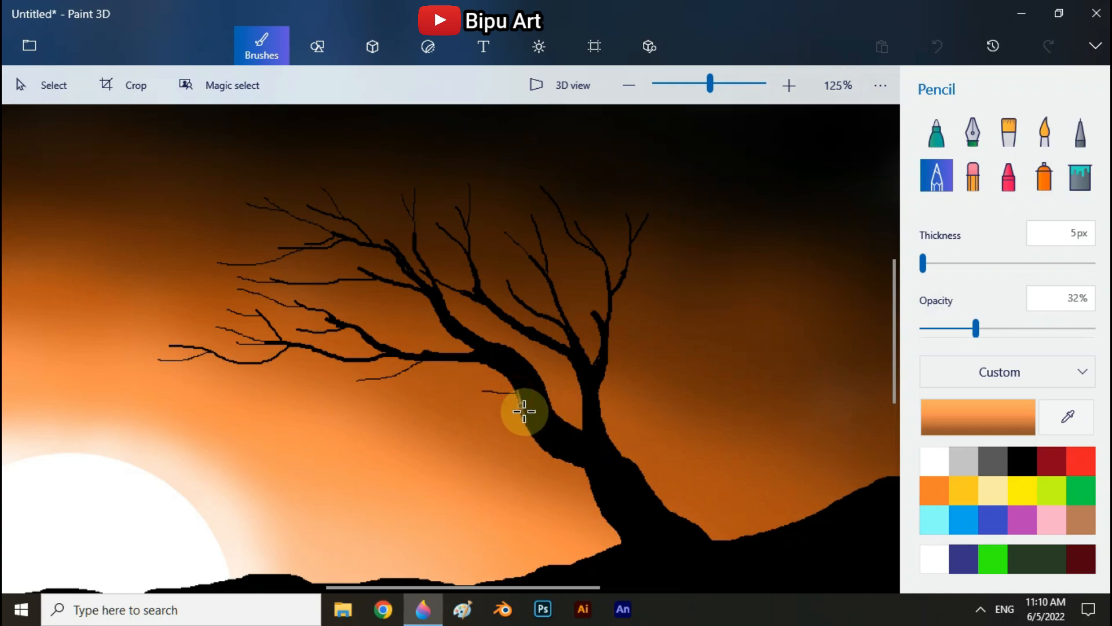
# - Draw light orange pencil highlights along the sun-facing side of the trunk, its base and the main branches
pyautogui.moveTo(546, 440); pyautogui.dragTo(583, 468)
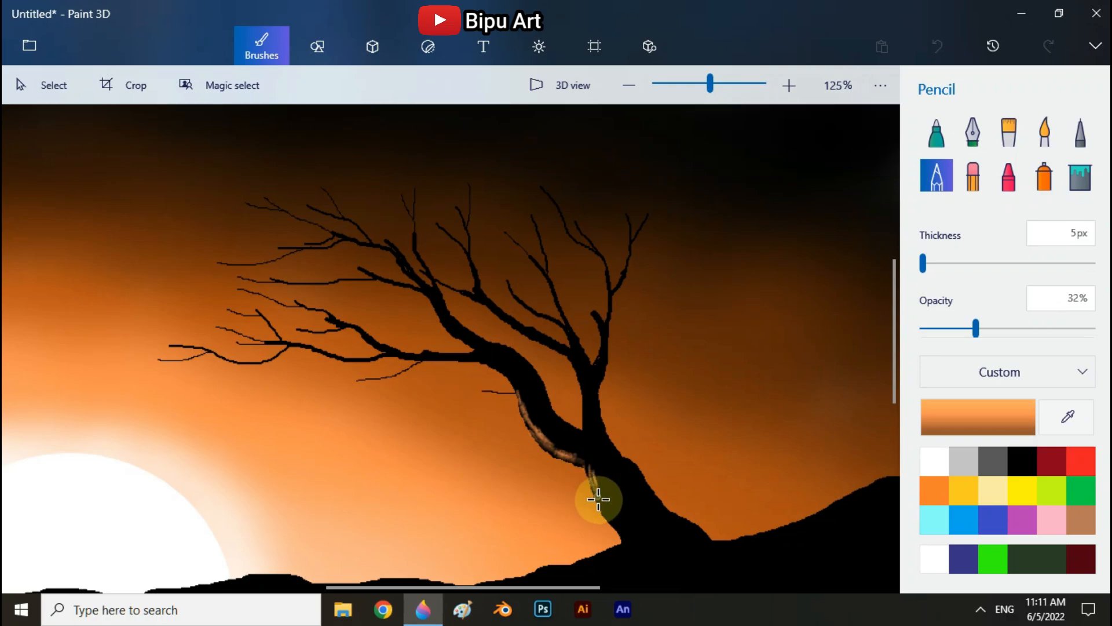
pyautogui.moveTo(612, 519); pyautogui.dragTo(626, 541)
pyautogui.moveTo(604, 469); pyautogui.dragTo(640, 523)
pyautogui.moveTo(585, 427); pyautogui.dragTo(574, 363)
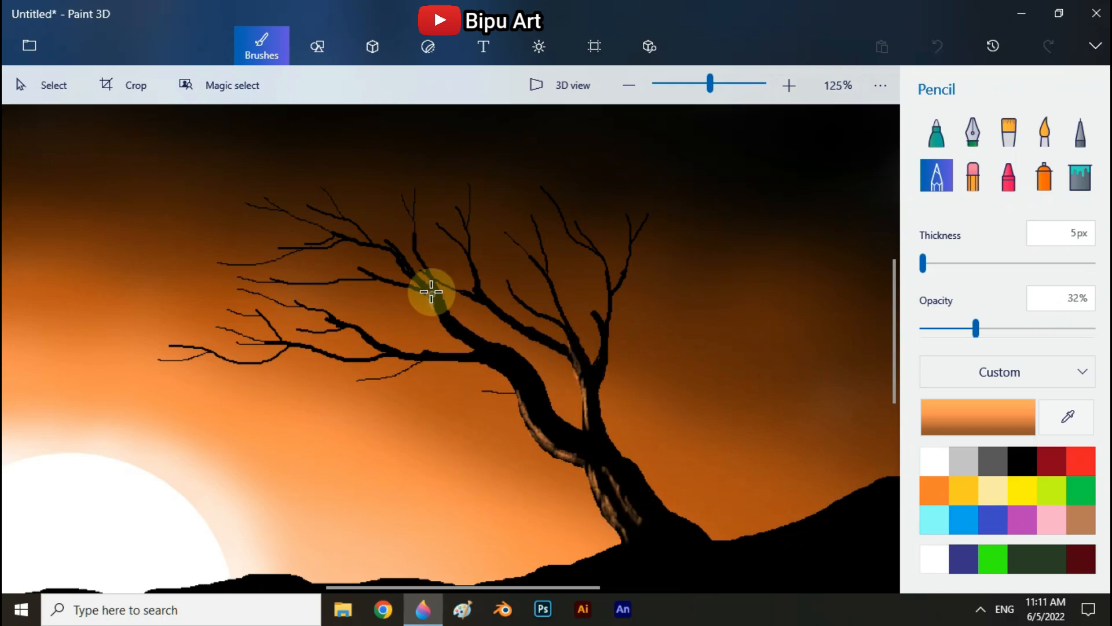
pyautogui.moveTo(430, 290)
pyautogui.mouseDown()
pyautogui.moveTo(444, 319)
pyautogui.moveTo(507, 379)
pyautogui.moveTo(497, 365)
pyautogui.moveTo(520, 372)
pyautogui.moveTo(535, 401)
pyautogui.moveTo(478, 359)
pyautogui.moveTo(376, 354)
pyautogui.moveTo(346, 329)
pyautogui.moveTo(380, 346)
pyautogui.mouseUp()
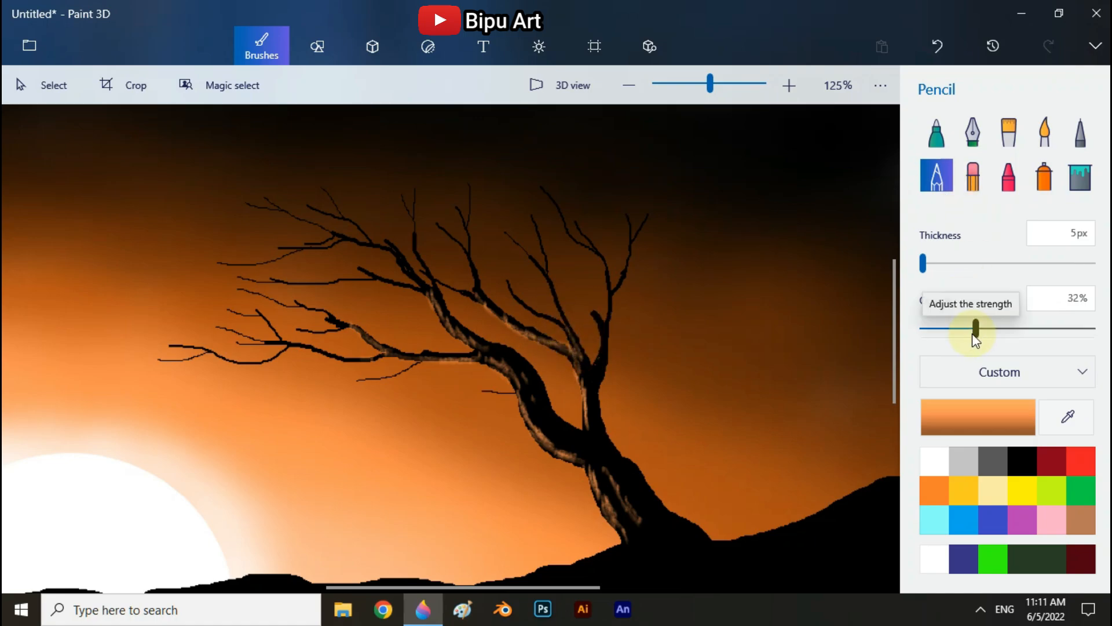
# - Add fine light orange highlights to the trunk and left branches with the pixel pen at 1 px and 65% opacity
pyautogui.click(1080, 131)
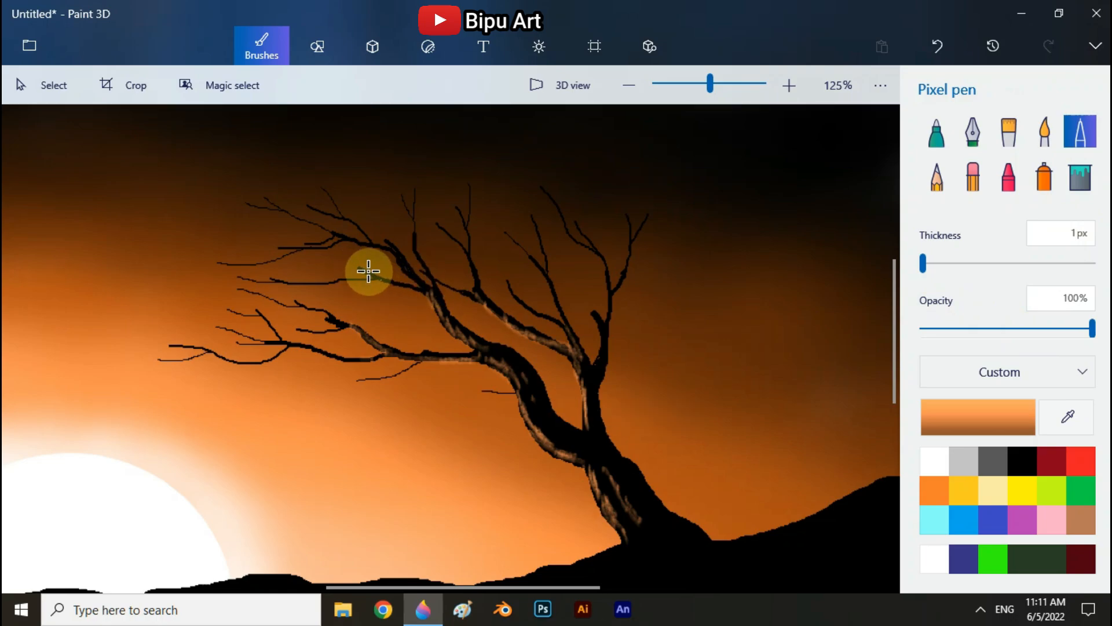
pyautogui.click(985, 328)
pyautogui.moveTo(450, 359)
pyautogui.mouseDown()
pyautogui.moveTo(511, 378)
pyautogui.moveTo(527, 427)
pyautogui.mouseUp()
pyautogui.click(1032, 329)
pyautogui.moveTo(578, 472); pyautogui.dragTo(572, 459)
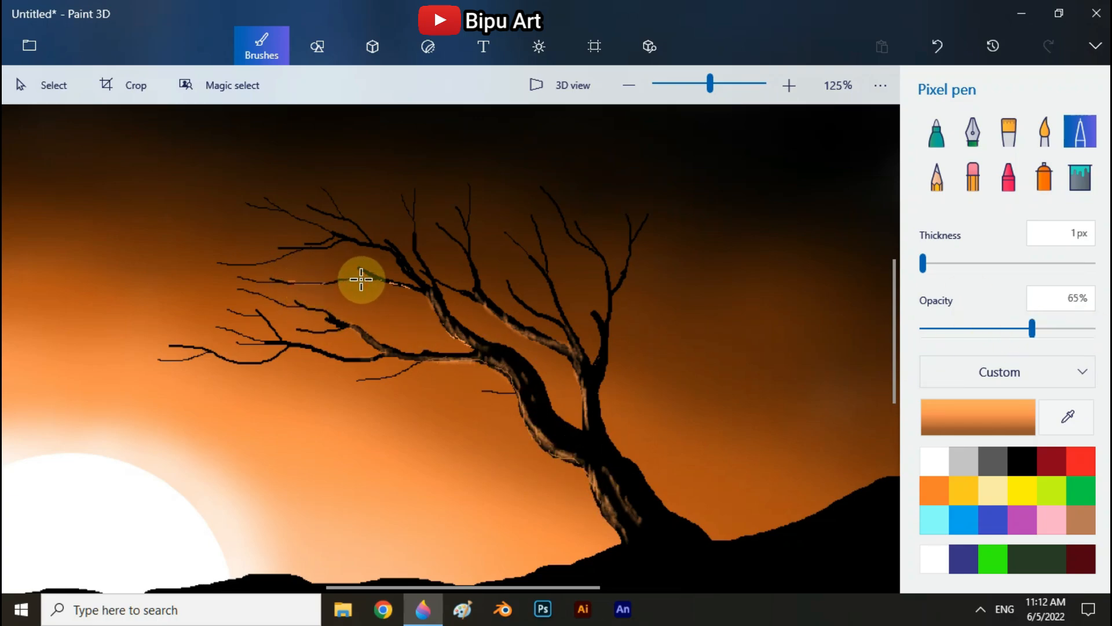
pyautogui.moveTo(366, 273); pyautogui.dragTo(386, 281)
pyautogui.moveTo(289, 344); pyautogui.dragTo(356, 358)
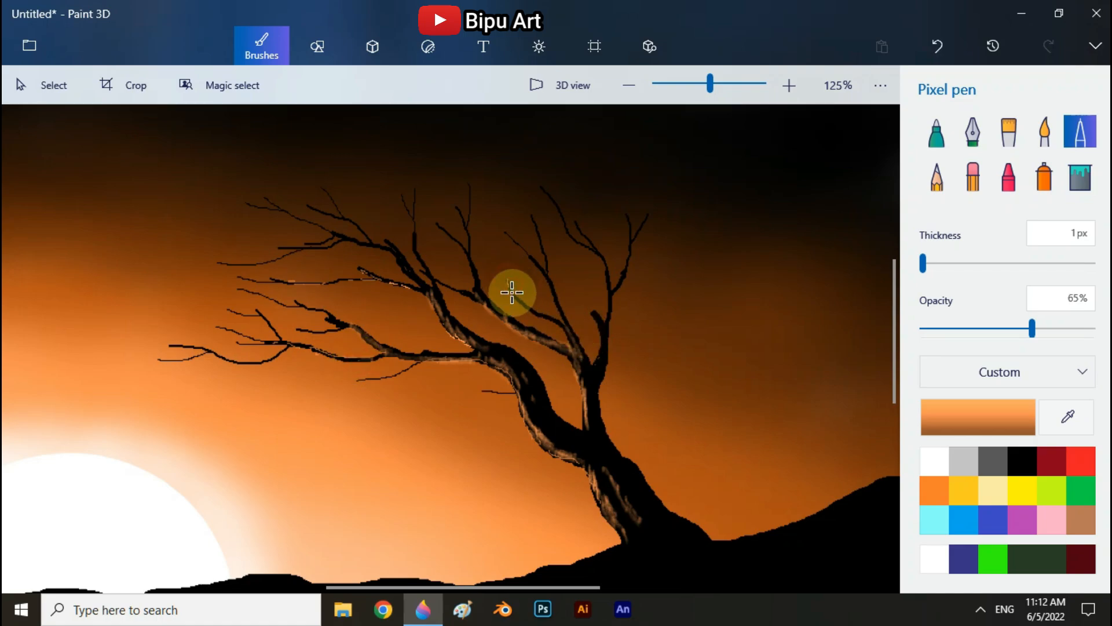
# - Draw 1 px light orange highlights on the middle, right-hand and upper-left branches
pyautogui.moveTo(508, 281)
pyautogui.mouseDown()
pyautogui.moveTo(566, 334)
pyautogui.moveTo(551, 293)
pyautogui.mouseUp()
pyautogui.moveTo(601, 340); pyautogui.dragTo(602, 360)
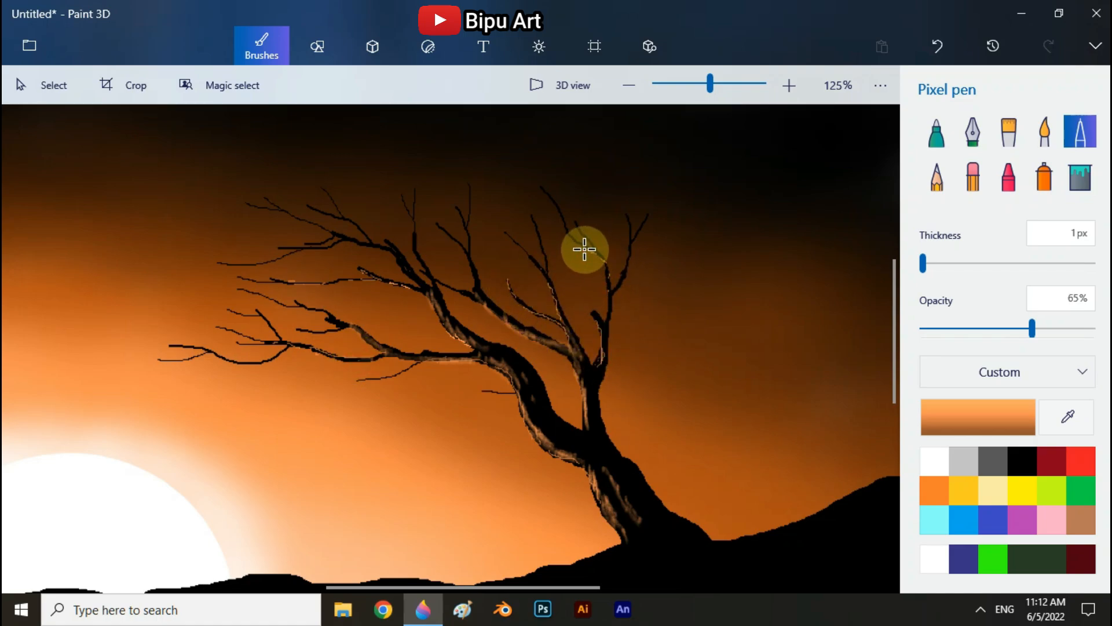
pyautogui.moveTo(562, 222); pyautogui.dragTo(558, 210)
pyautogui.moveTo(592, 251); pyautogui.dragTo(574, 224)
pyautogui.moveTo(614, 290); pyautogui.dragTo(623, 266)
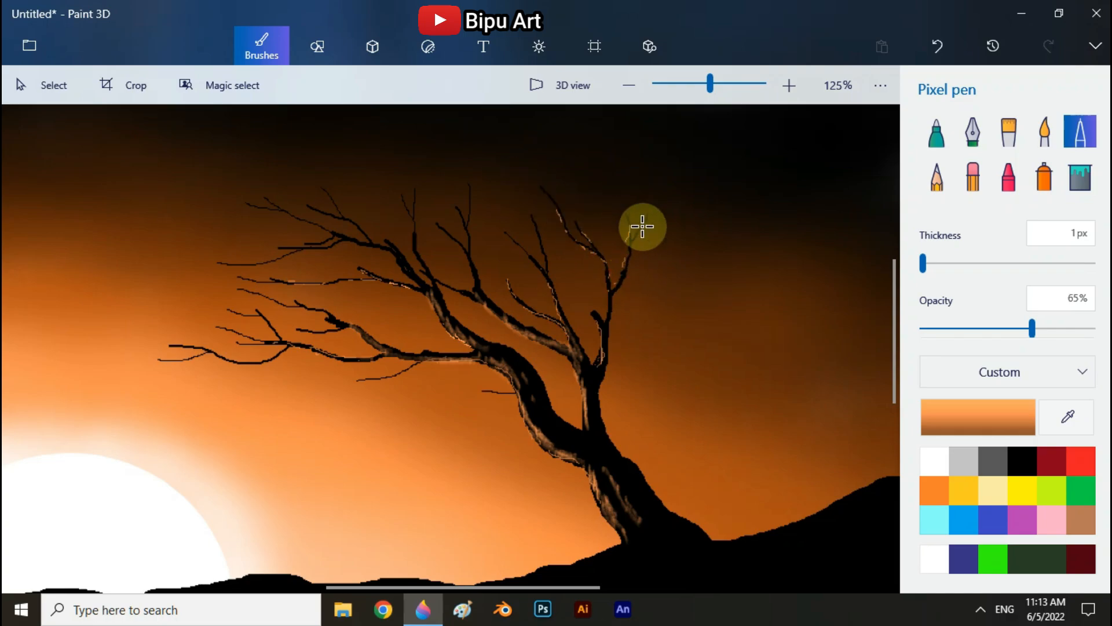
pyautogui.moveTo(347, 240)
pyautogui.mouseDown()
pyautogui.moveTo(432, 282)
pyautogui.moveTo(475, 270)
pyautogui.moveTo(479, 287)
pyautogui.mouseUp()
# - Set the pixel pen to 2 px and 81% opacity and strengthen the highlight along the trunk's sun-facing edge
pyautogui.click(1059, 329)
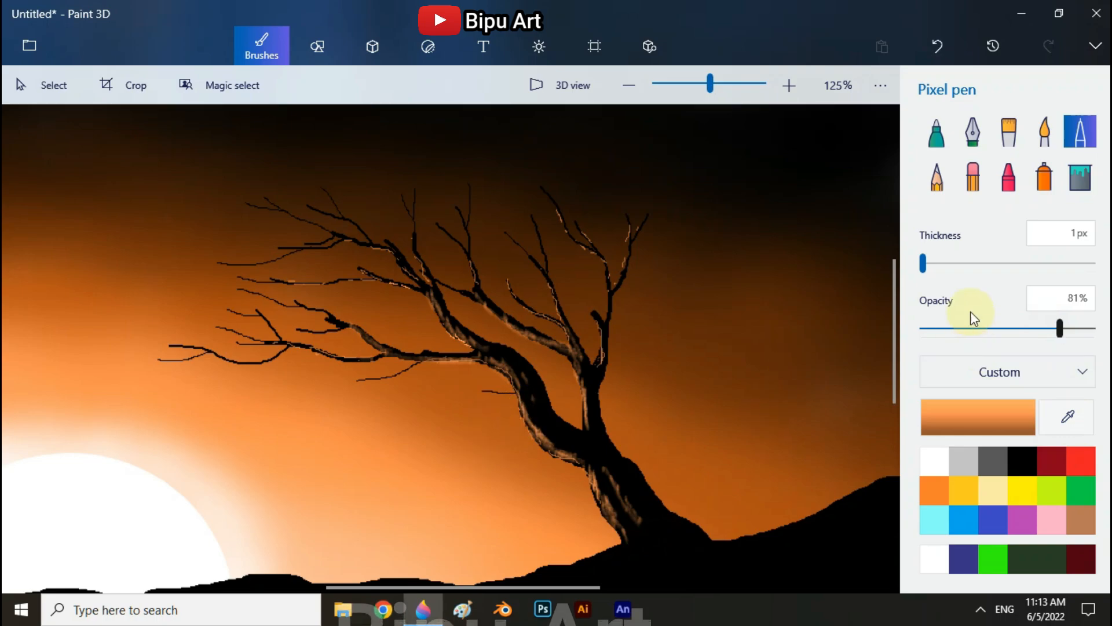
pyautogui.moveTo(924, 263); pyautogui.dragTo(925, 263)
pyautogui.moveTo(524, 418); pyautogui.dragTo(626, 541)
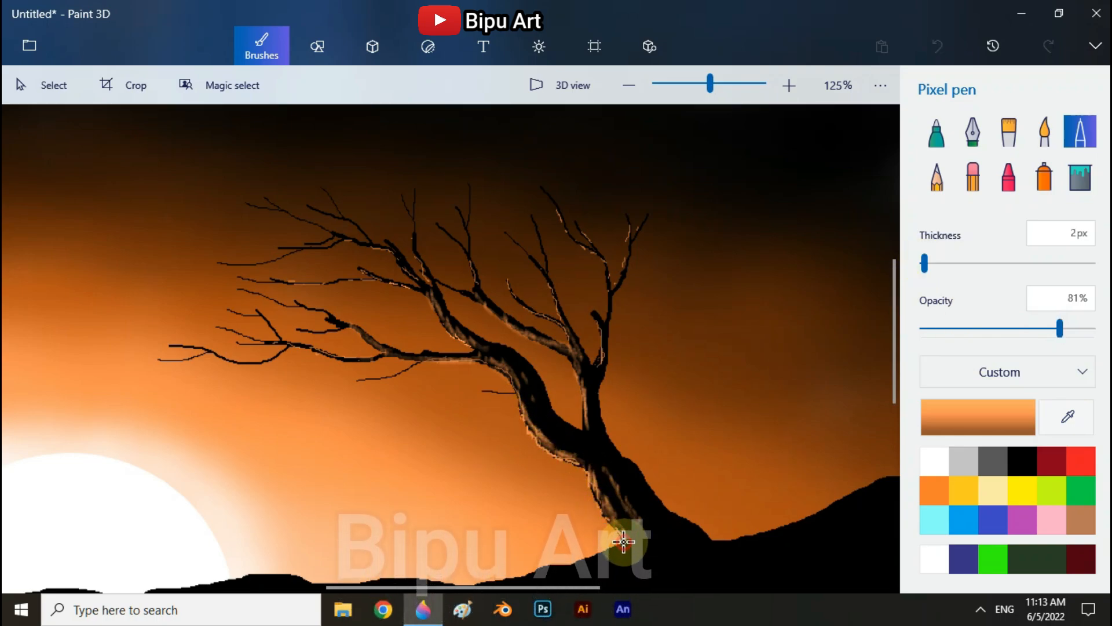
# - Draw light orange grass blades on the hill beside the tree with the pixel pen at 1 px and 43% opacity
pyautogui.click(892, 78)
pyautogui.click(840, 128)
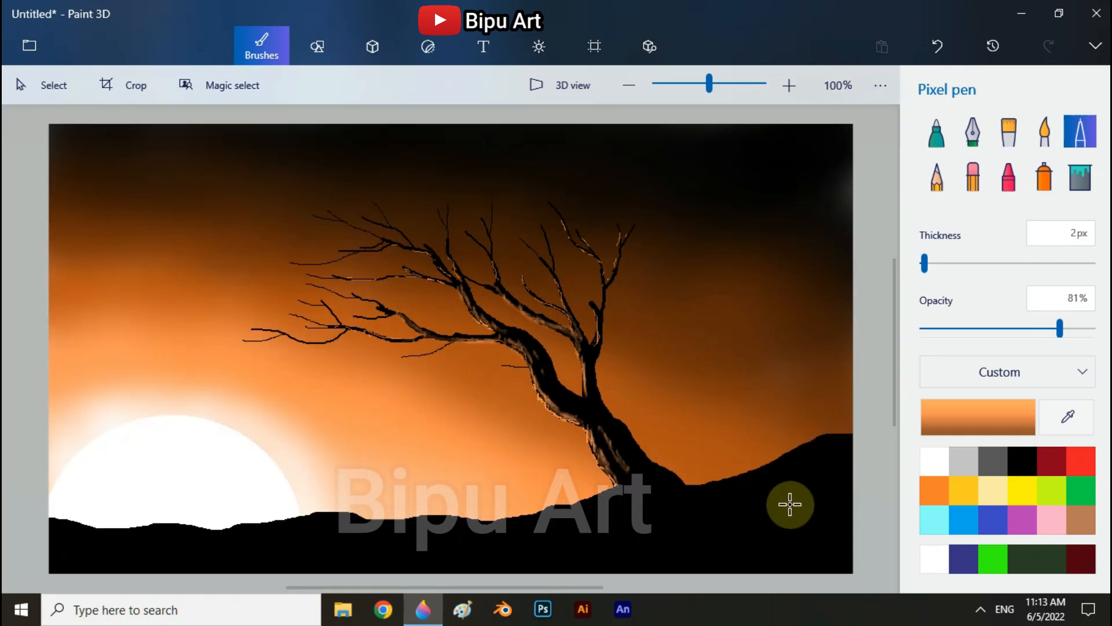
pyautogui.moveTo(924, 263); pyautogui.dragTo(922, 264)
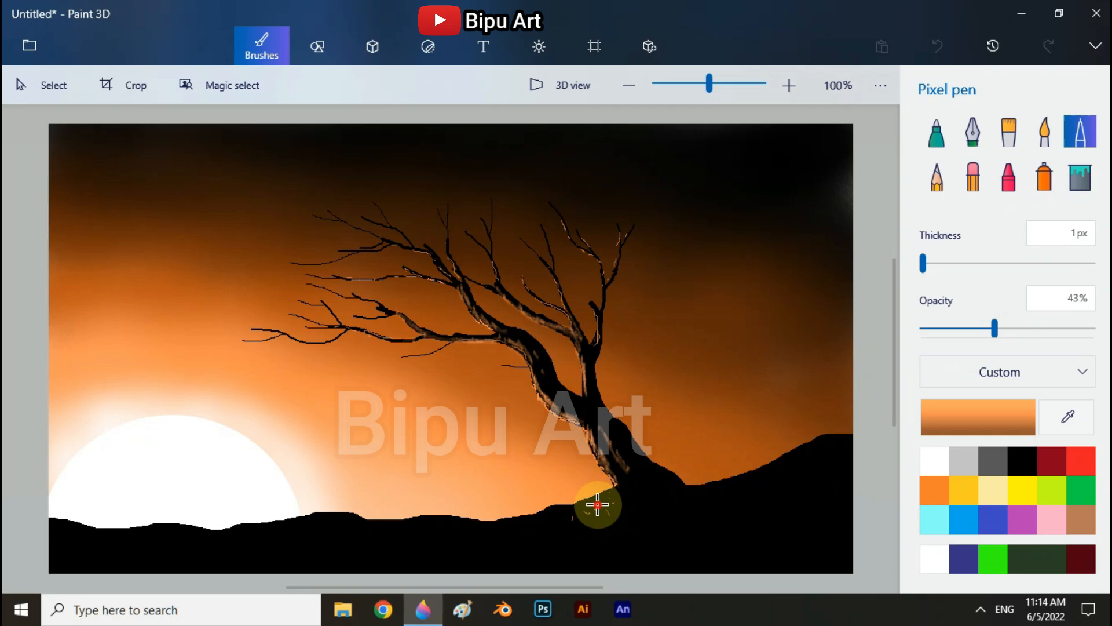
pyautogui.moveTo(598, 504); pyautogui.dragTo(596, 511)
pyautogui.moveTo(703, 479)
pyautogui.mouseDown()
pyautogui.moveTo(696, 490)
pyautogui.moveTo(724, 490)
pyautogui.mouseUp()
pyautogui.moveTo(752, 464); pyautogui.dragTo(778, 467)
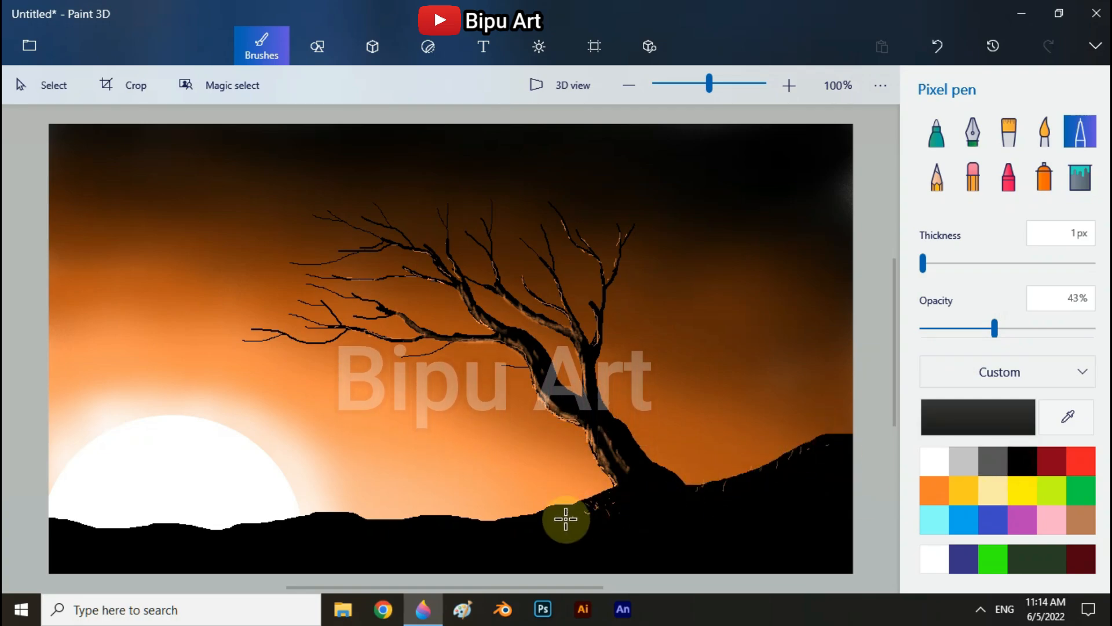
# - Draw fine black grass blades along the hill's edge on both sides of the tree
pyautogui.moveTo(553, 510)
pyautogui.mouseDown()
pyautogui.moveTo(560, 501)
pyautogui.moveTo(545, 511)
pyautogui.moveTo(541, 499)
pyautogui.mouseUp()
pyautogui.moveTo(536, 513); pyautogui.dragTo(518, 512)
pyautogui.moveTo(506, 521); pyautogui.dragTo(499, 514)
pyautogui.moveTo(609, 496); pyautogui.dragTo(606, 487)
pyautogui.moveTo(710, 484); pyautogui.dragTo(713, 471)
pyautogui.moveTo(719, 482); pyautogui.dragTo(733, 467)
pyautogui.moveTo(740, 475); pyautogui.dragTo(745, 465)
pyautogui.moveTo(758, 470)
pyautogui.mouseDown()
pyautogui.moveTo(760, 458)
pyautogui.moveTo(794, 445)
pyautogui.mouseUp()
pyautogui.moveTo(809, 444); pyautogui.dragTo(818, 425)
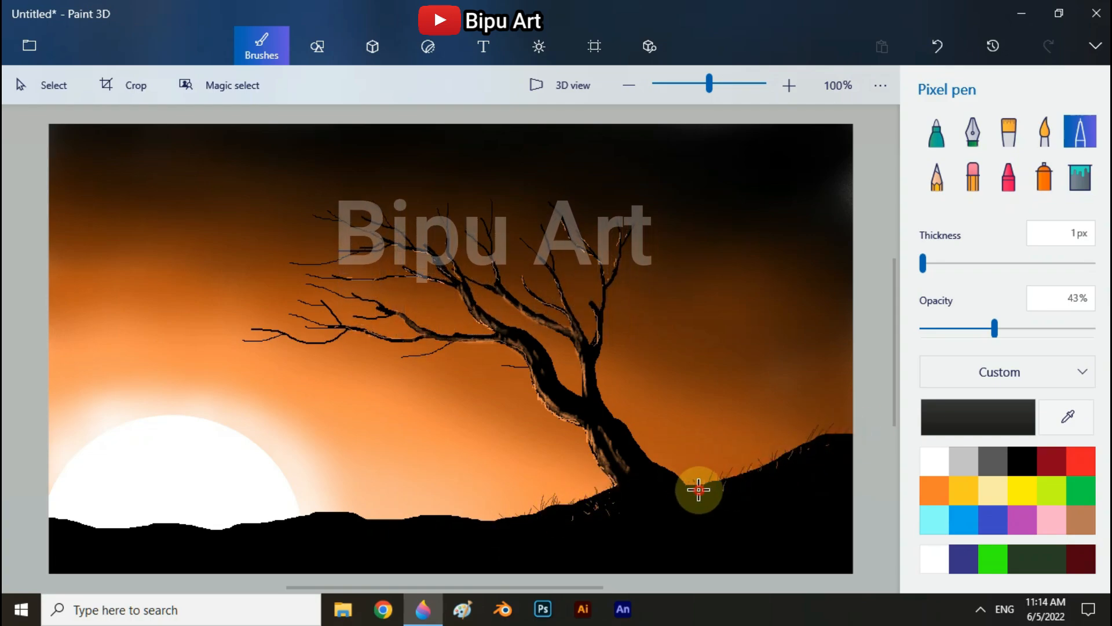
# - Sample light orange from the sky again and draw grass blades on the ground around the tree's base
pyautogui.click(1068, 416)
pyautogui.click(371, 400)
pyautogui.moveTo(547, 507); pyautogui.dragTo(545, 497)
pyautogui.moveTo(533, 525); pyautogui.dragTo(531, 519)
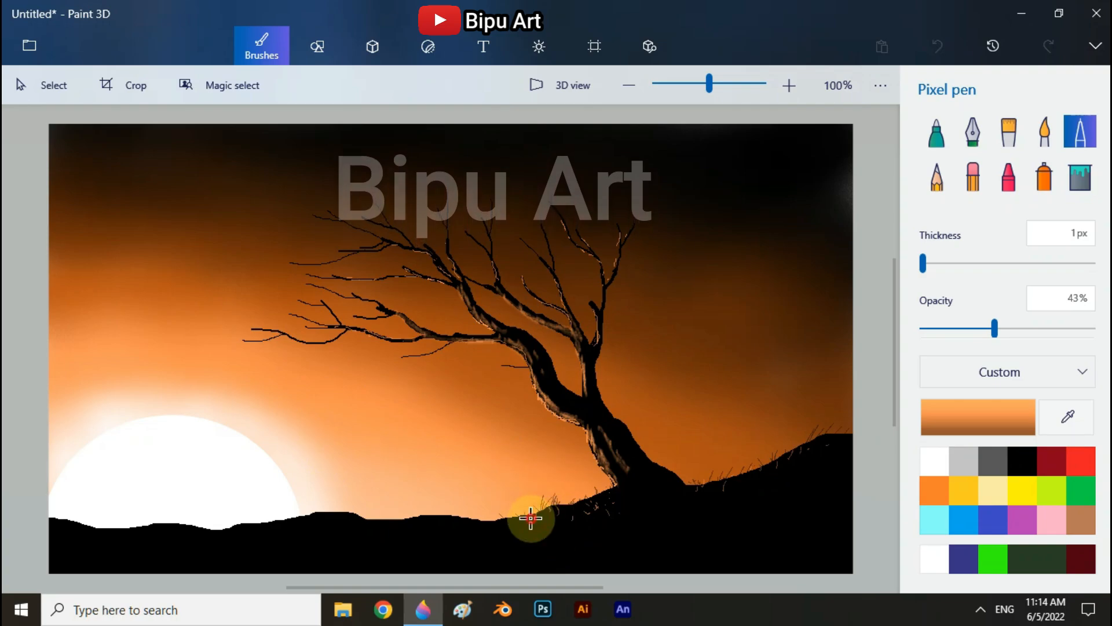
pyautogui.moveTo(596, 509); pyautogui.dragTo(594, 501)
pyautogui.moveTo(614, 503); pyautogui.dragTo(612, 496)
pyautogui.moveTo(550, 526); pyautogui.dragTo(543, 529)
pyautogui.moveTo(610, 526); pyautogui.dragTo(621, 518)
pyautogui.moveTo(632, 507); pyautogui.dragTo(639, 493)
pyautogui.moveTo(557, 526); pyautogui.dragTo(556, 520)
# - Add light orange grass blades along the hill's right-hand slope
pyautogui.moveTo(761, 479); pyautogui.dragTo(773, 455)
pyautogui.moveTo(782, 459)
pyautogui.mouseDown()
pyautogui.moveTo(805, 460)
pyautogui.moveTo(845, 433)
pyautogui.mouseUp()
pyautogui.moveTo(814, 452); pyautogui.dragTo(797, 447)
pyautogui.moveTo(778, 461); pyautogui.dragTo(776, 454)
pyautogui.moveTo(766, 465); pyautogui.dragTo(766, 459)
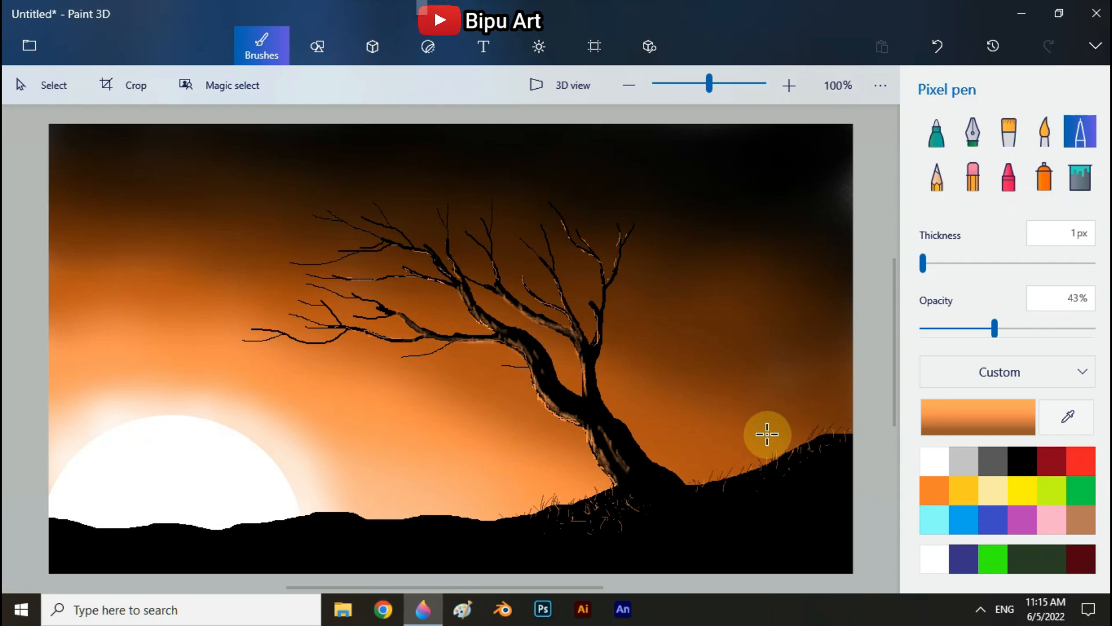
# - Spray soft white star glows in the dark sky above and right of the tree at 45 px and 28% opacity
pyautogui.click(935, 460)
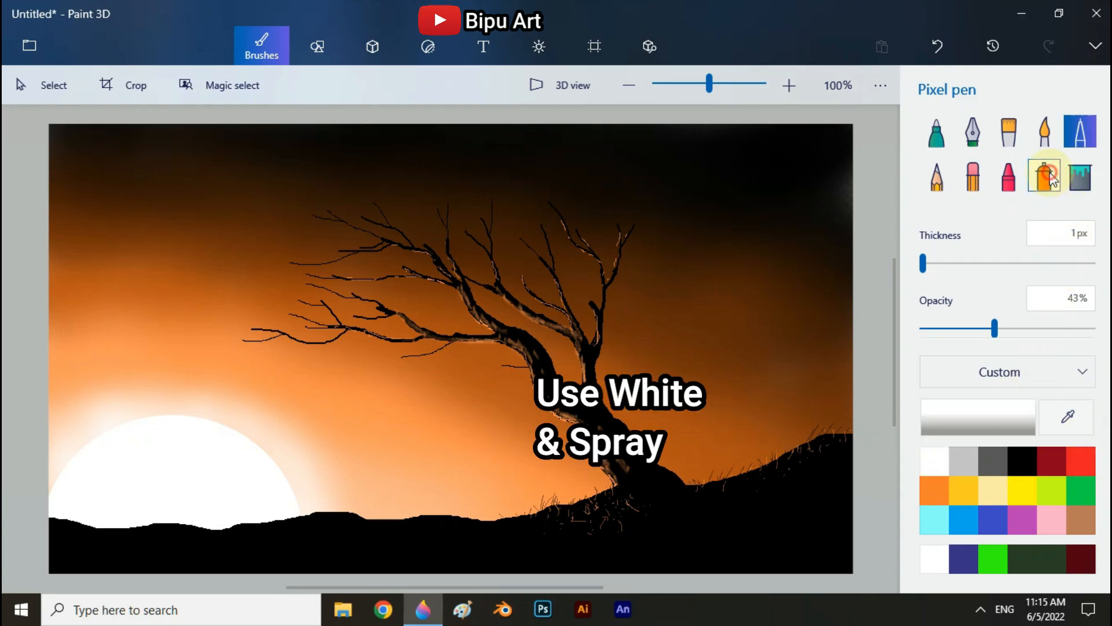
pyautogui.click(1045, 176)
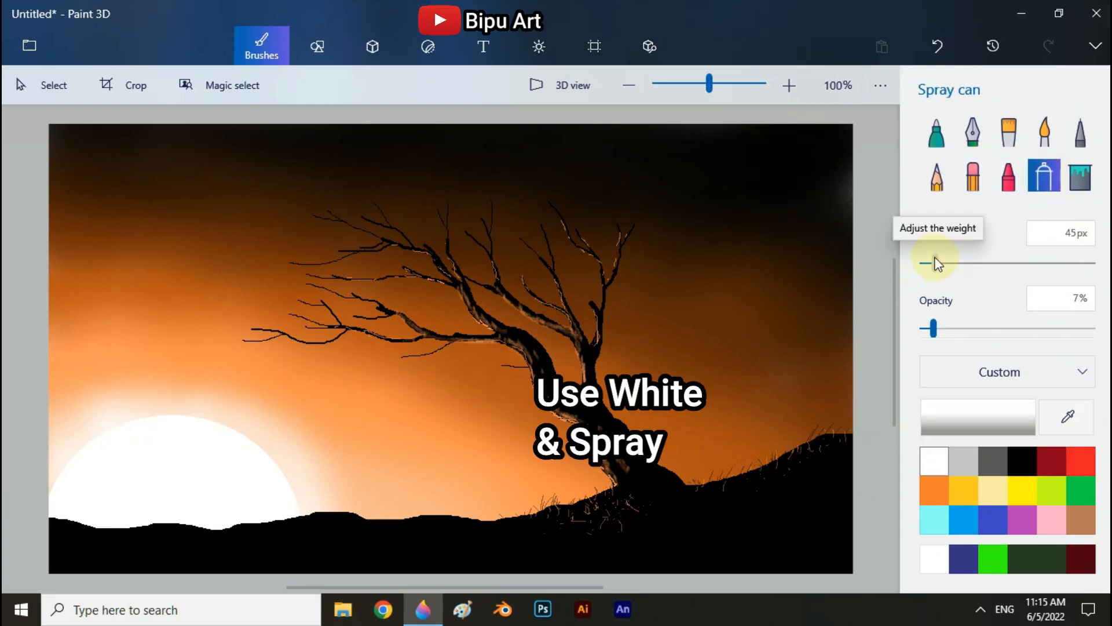
pyautogui.click(741, 157)
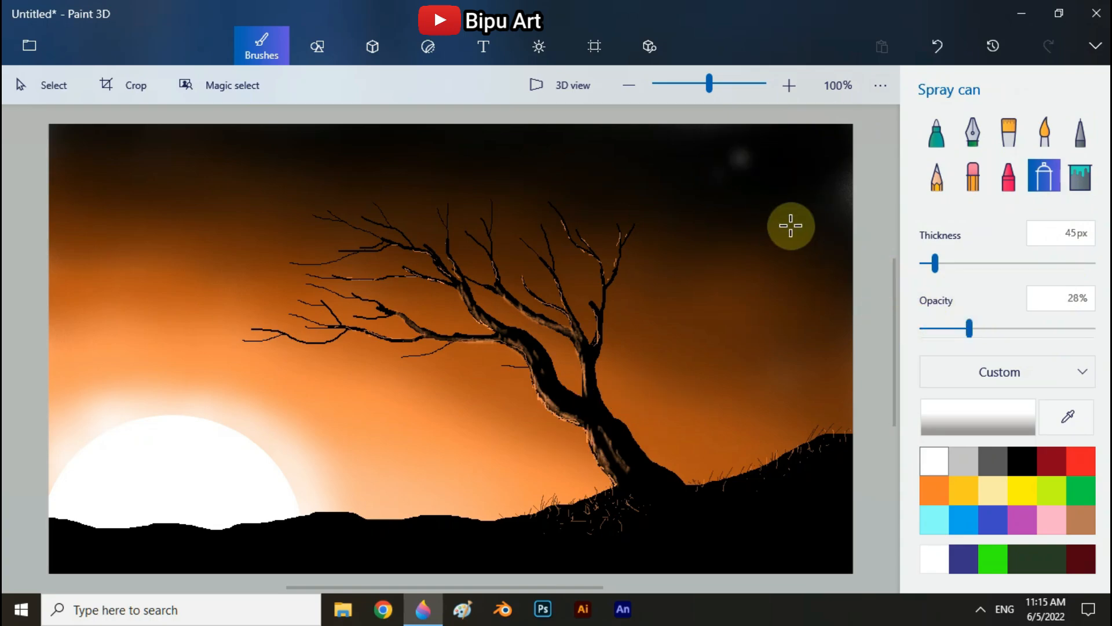
pyautogui.click(738, 185)
pyautogui.click(561, 163)
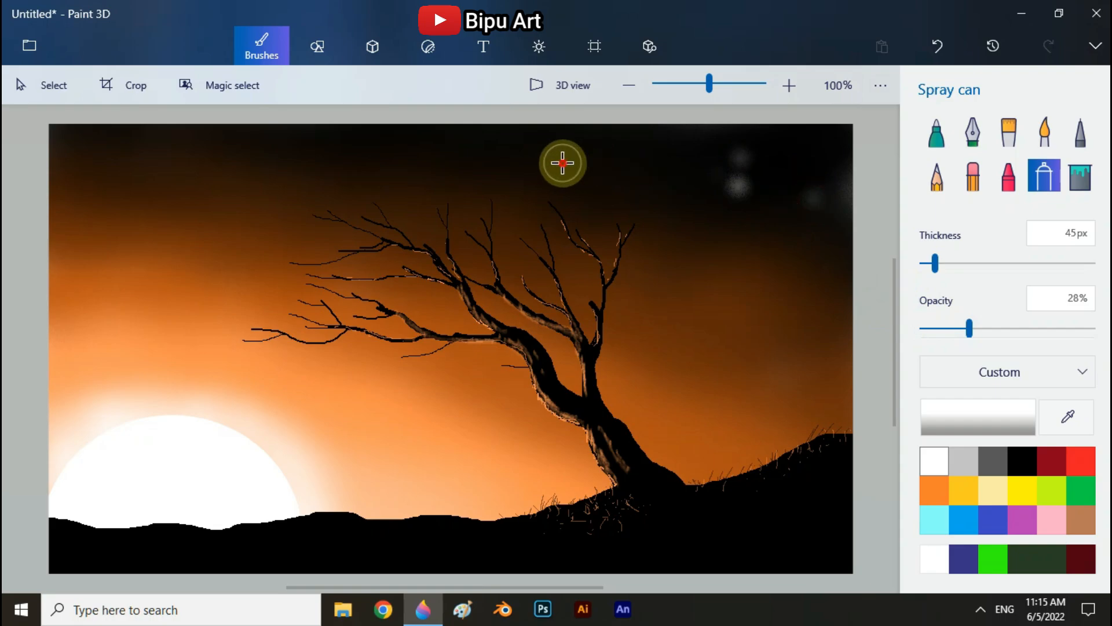
# - Spray more faint white star glows over the left sky and to the right of the tree
pyautogui.click(281, 190)
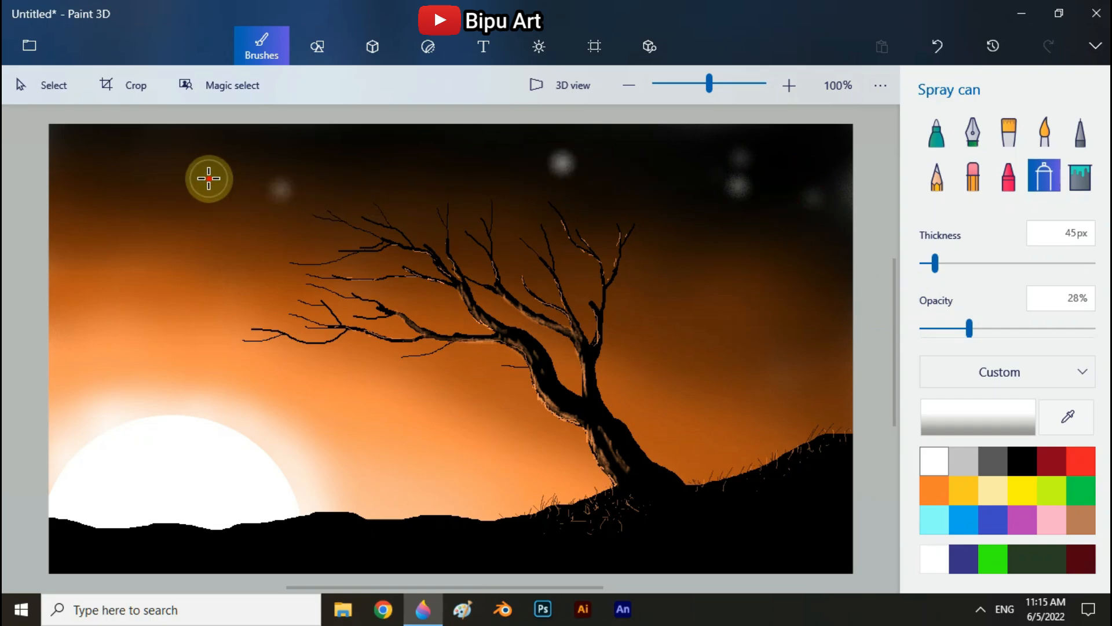
pyautogui.click(207, 178)
pyautogui.click(131, 225)
pyautogui.click(225, 255)
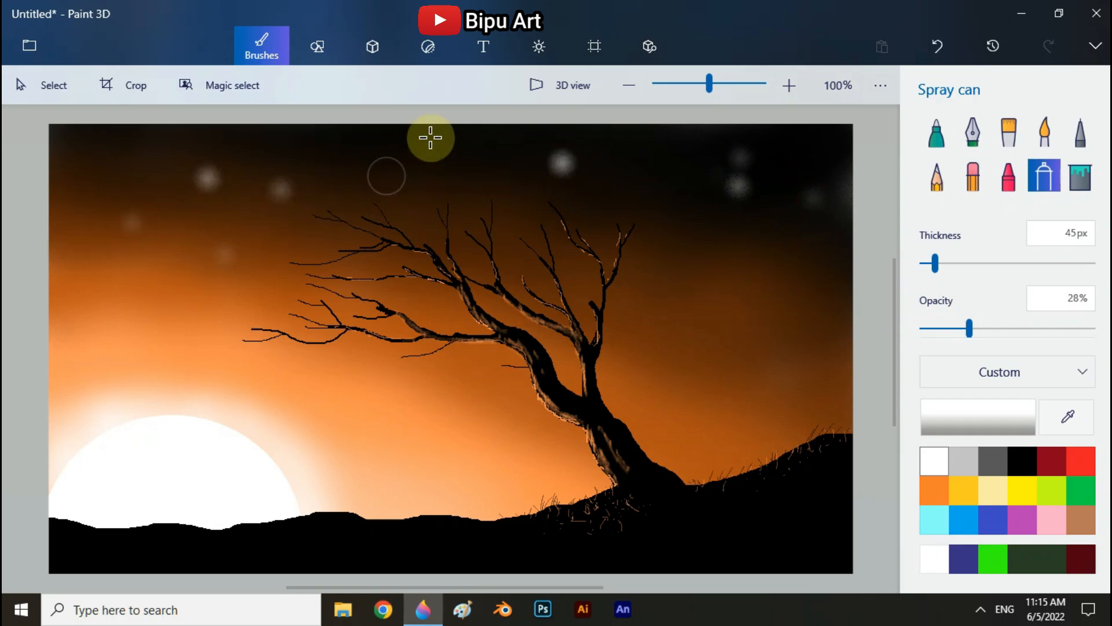
pyautogui.click(729, 343)
pyautogui.click(720, 389)
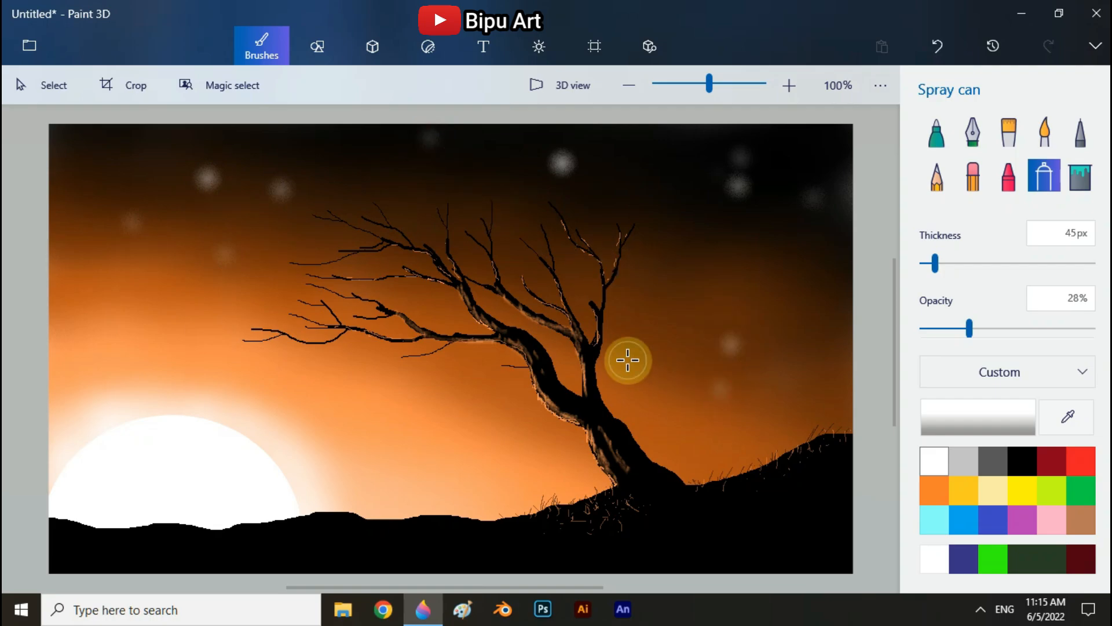
pyautogui.click(788, 282)
pyautogui.click(694, 248)
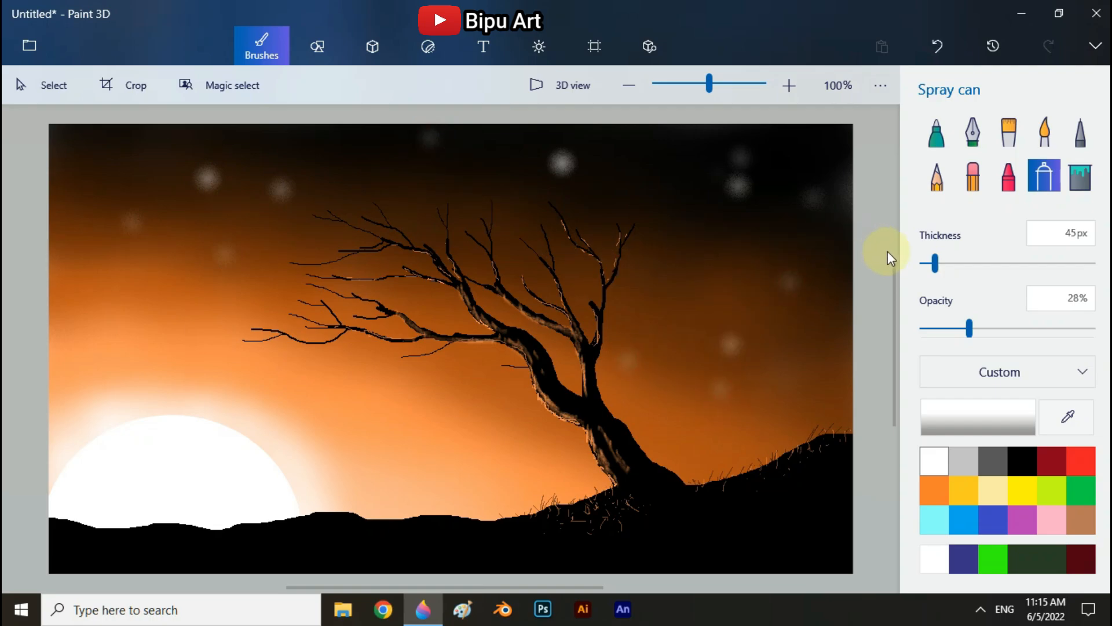
# - Place white star centres in the glows above and right of the tree with the pixel pen at 3 px and 100% opacity
pyautogui.click(1072, 146)
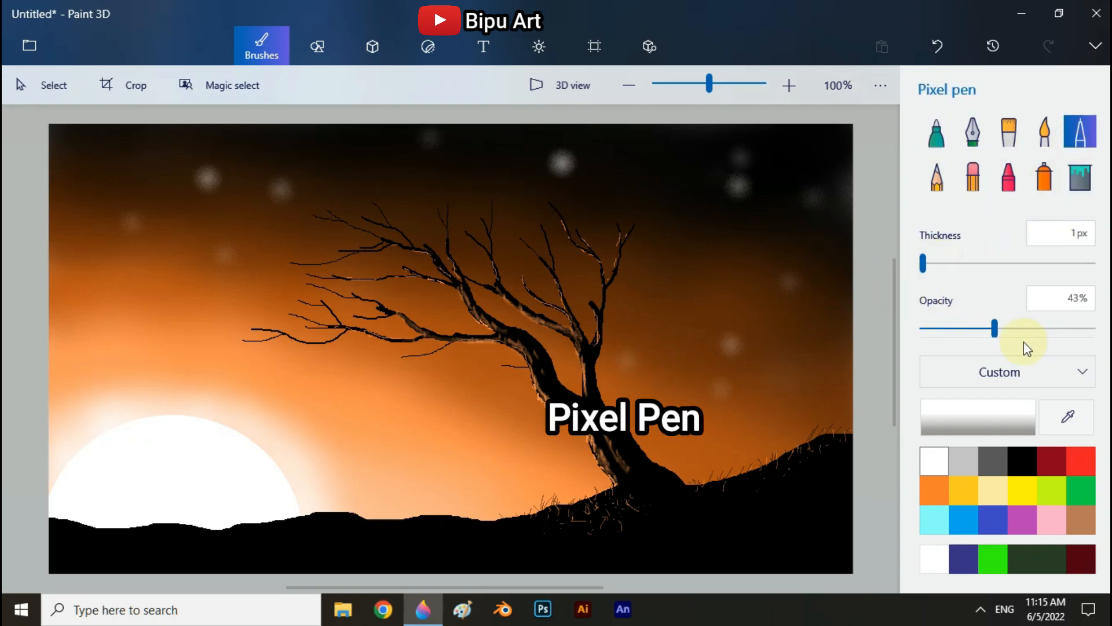
pyautogui.click(563, 162)
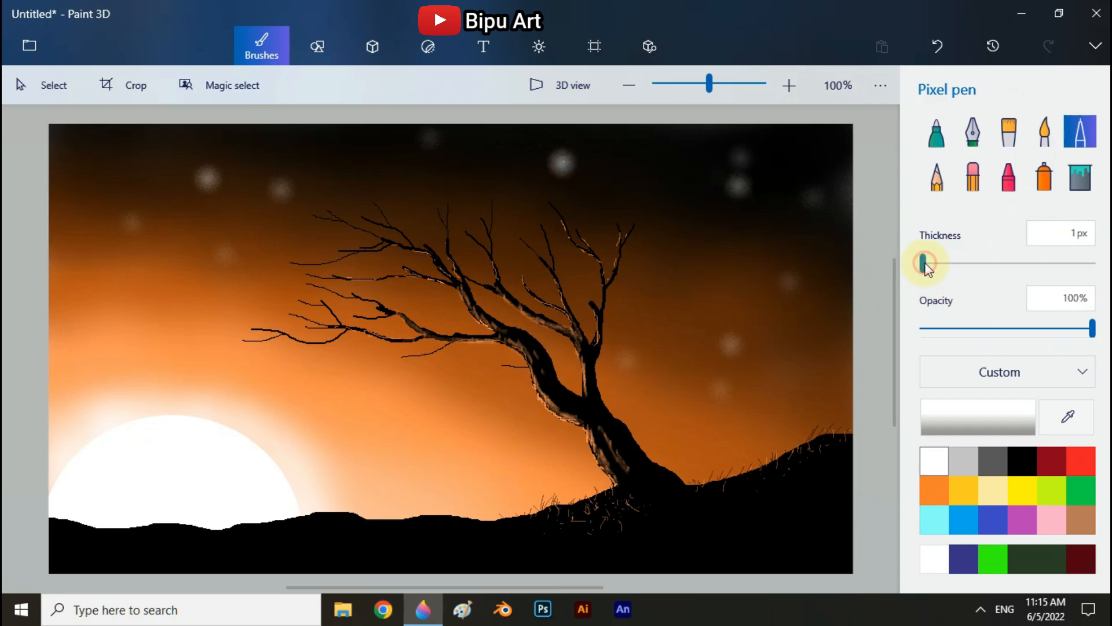
pyautogui.click(925, 264)
pyautogui.click(559, 159)
pyautogui.click(739, 159)
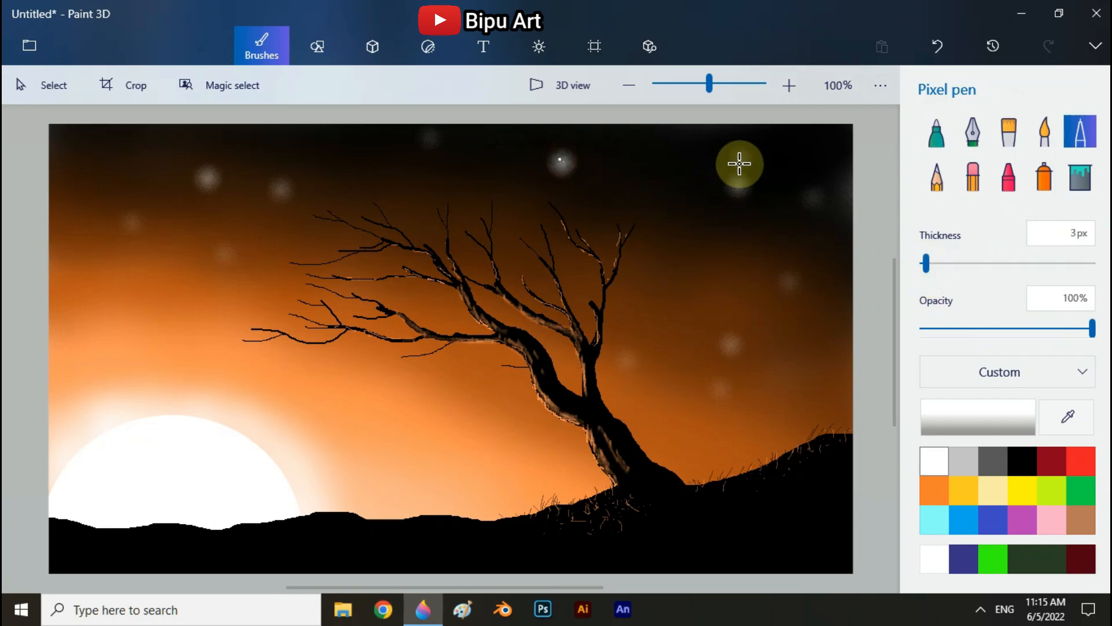
pyautogui.click(742, 180)
pyautogui.click(818, 200)
pyautogui.click(789, 285)
pyautogui.click(730, 345)
pyautogui.click(722, 389)
pyautogui.click(627, 357)
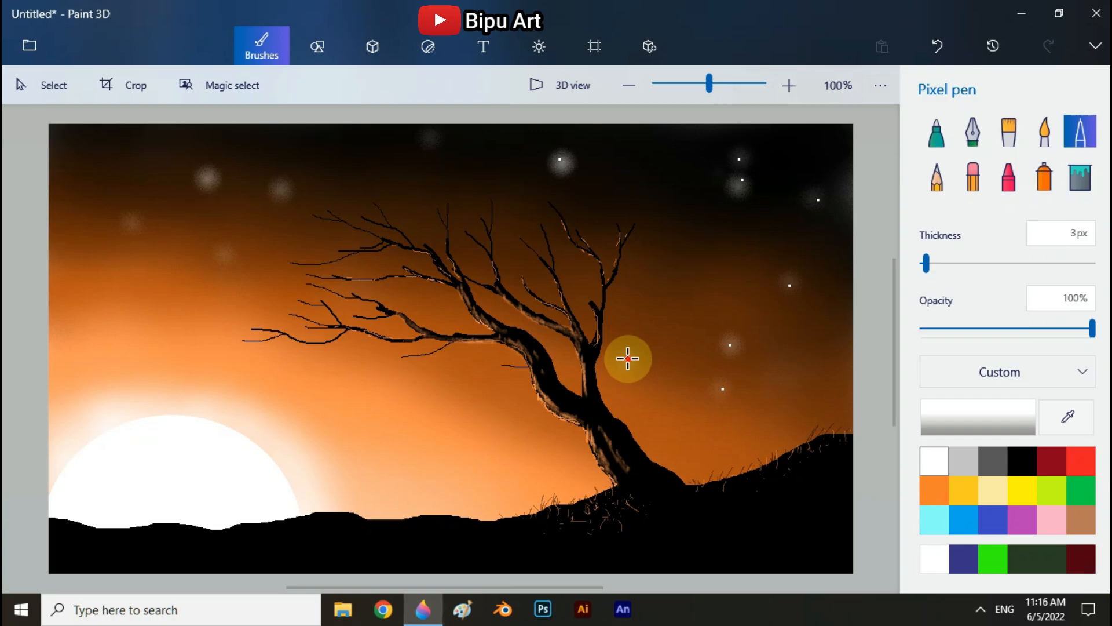
# - Place 3 px white star centres in the four glows in the left part of the sky
pyautogui.click(208, 181)
pyautogui.click(281, 182)
pyautogui.click(223, 255)
pyautogui.click(131, 221)
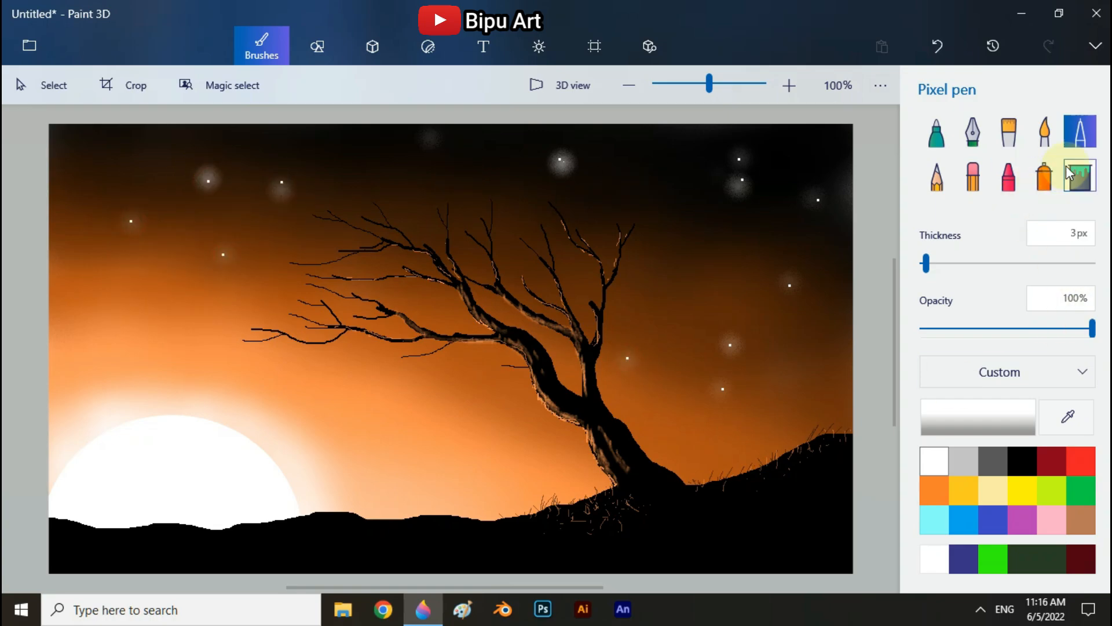
# - Spray soft white star glows around and above the tree branches with the spray can at 45 px and 28% opacity
pyautogui.click(1044, 174)
pyautogui.click(496, 180)
pyautogui.click(635, 195)
pyautogui.click(365, 161)
pyautogui.click(432, 200)
pyautogui.click(465, 403)
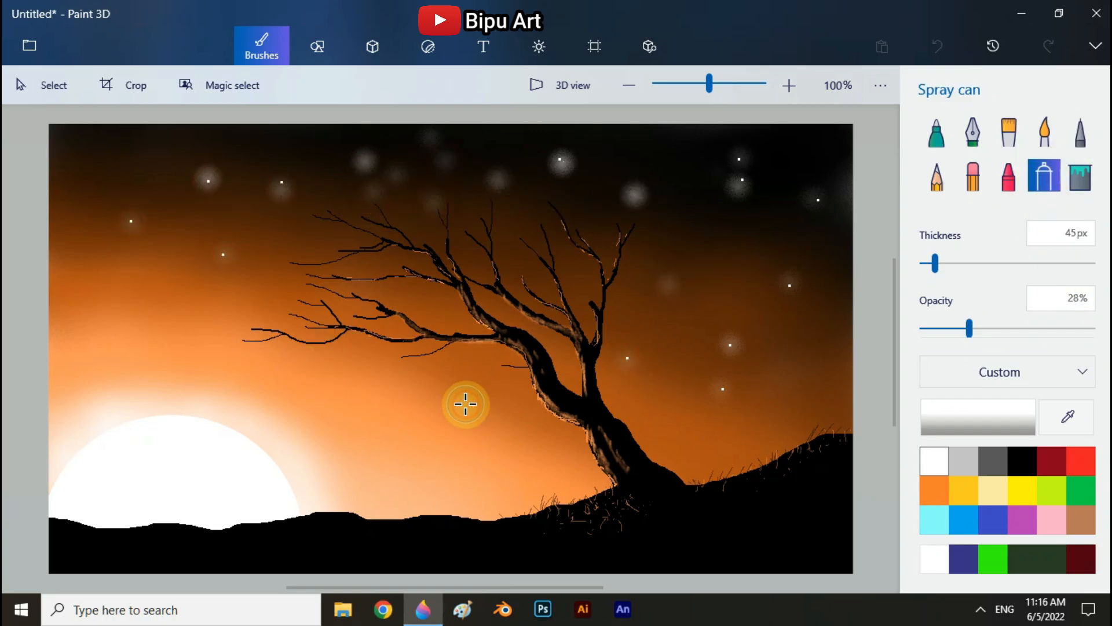
# - Spray more white star glows in the left sky, beside the trunk and in the sky right of the tree
pyautogui.click(516, 456)
pyautogui.click(738, 253)
pyautogui.click(108, 294)
pyautogui.click(132, 163)
pyautogui.click(79, 143)
pyautogui.click(824, 395)
pyautogui.click(683, 423)
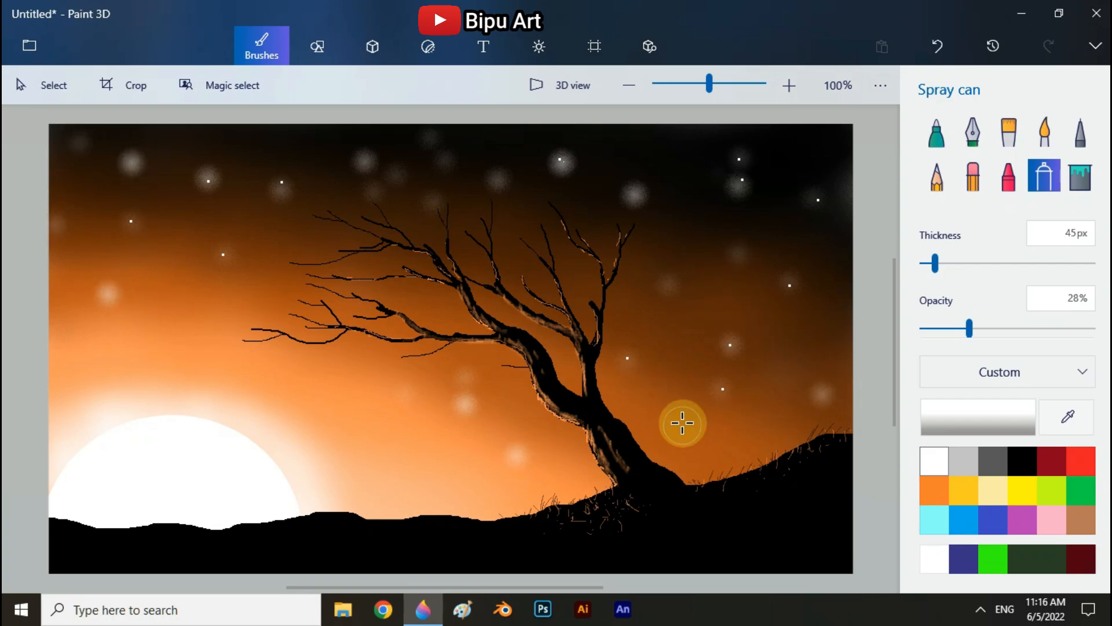
pyautogui.click(685, 366)
# - Place white star centres in the brighter new glows with the pixel pen at 3 px and 100% opacity
pyautogui.click(634, 192)
pyautogui.click(495, 178)
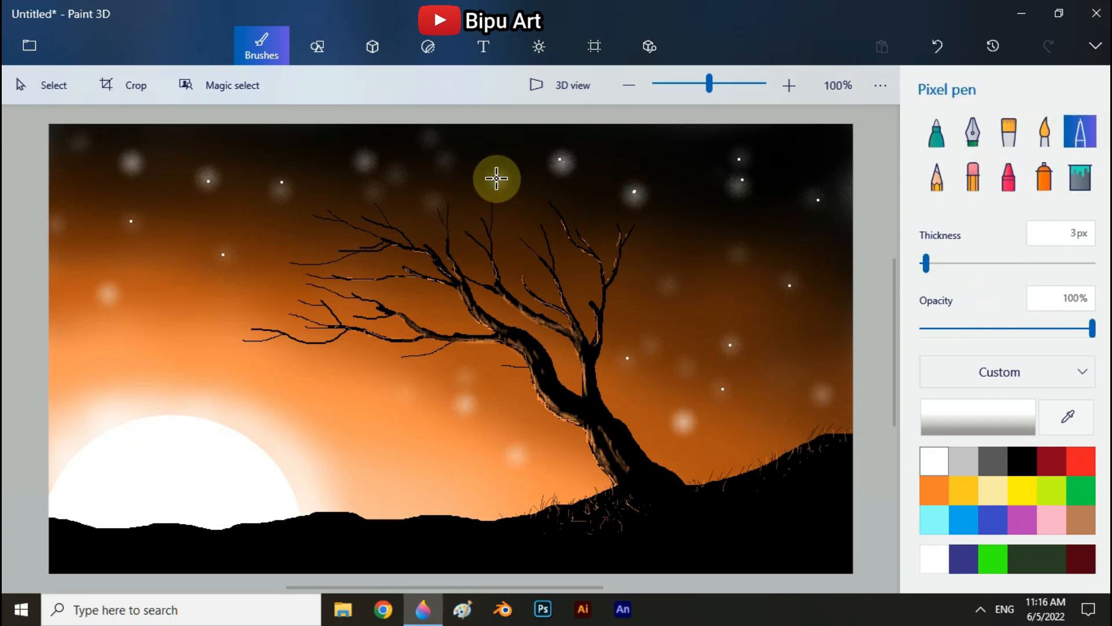
pyautogui.click(465, 403)
pyautogui.click(516, 453)
pyautogui.click(684, 424)
pyautogui.click(823, 391)
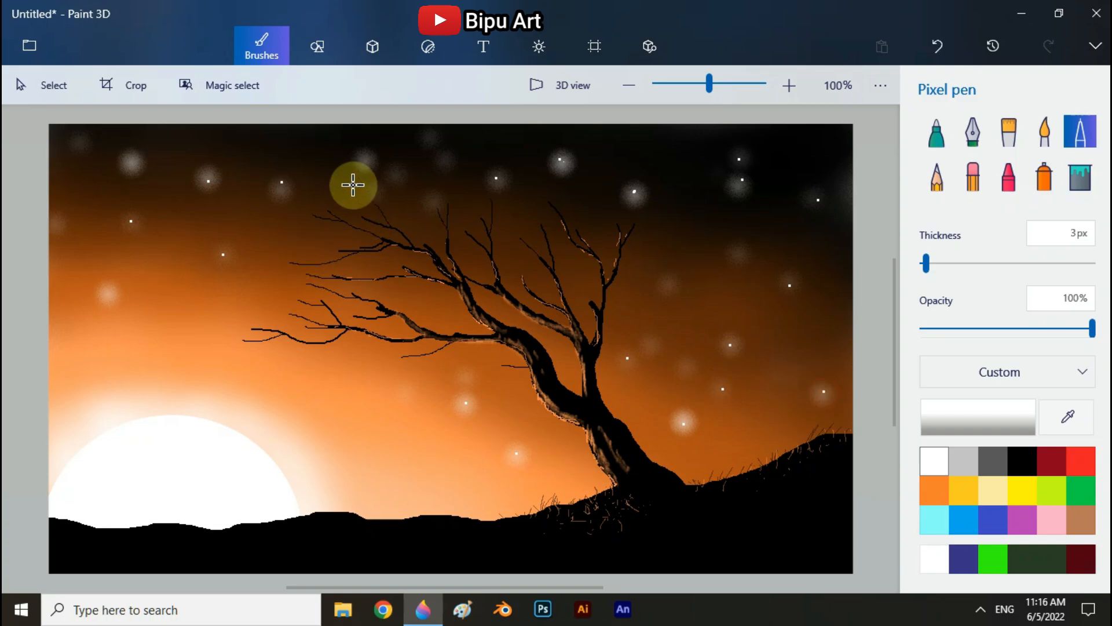
pyautogui.click(366, 158)
pyautogui.click(133, 161)
pyautogui.click(108, 293)
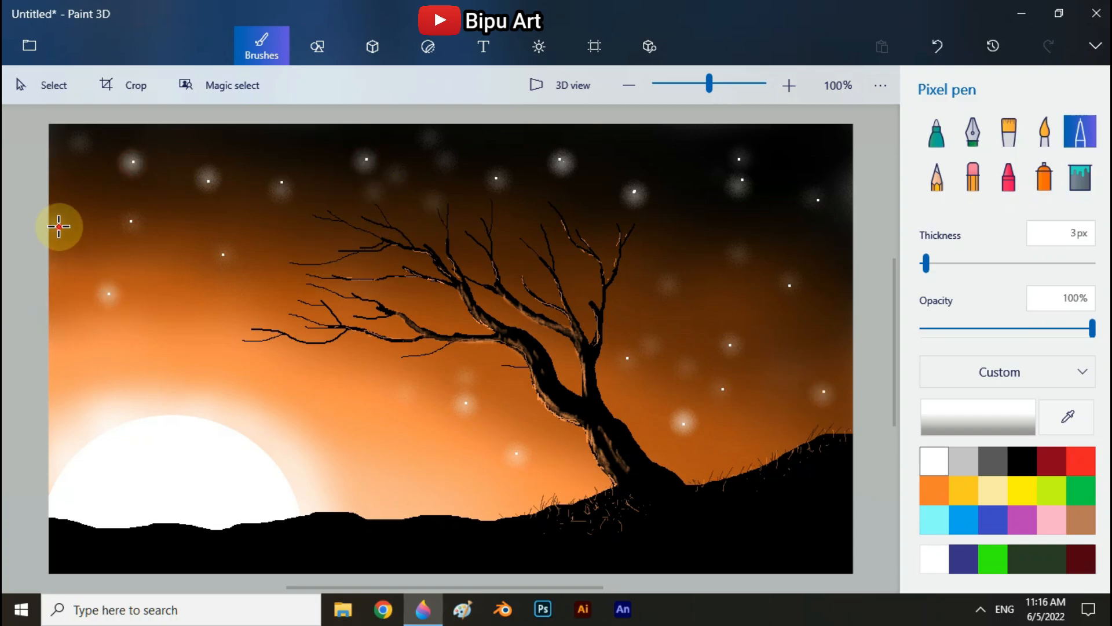
# - Place 3 px white star centres in faint glows at the left sky edge, right of the tree and above its branches
pyautogui.click(58, 226)
pyautogui.click(651, 344)
pyautogui.click(669, 285)
pyautogui.click(744, 252)
pyautogui.click(436, 200)
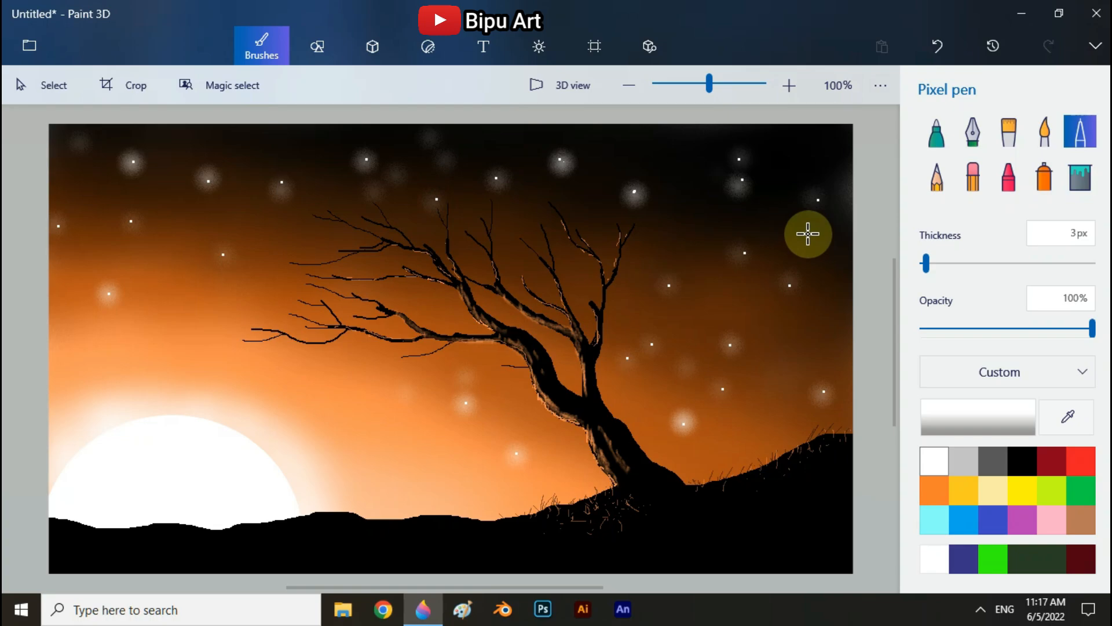
# - Paint the head and torso of a small black figure between sun and tree with the pixel pen at 8 px
pyautogui.click(1017, 464)
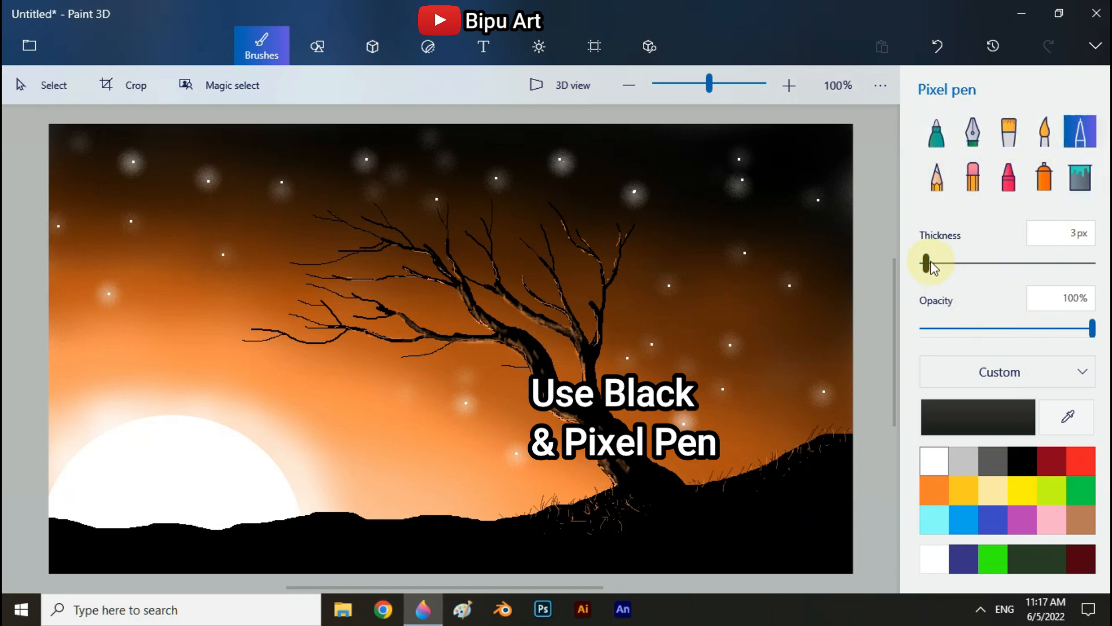
pyautogui.moveTo(926, 264); pyautogui.dragTo(929, 263)
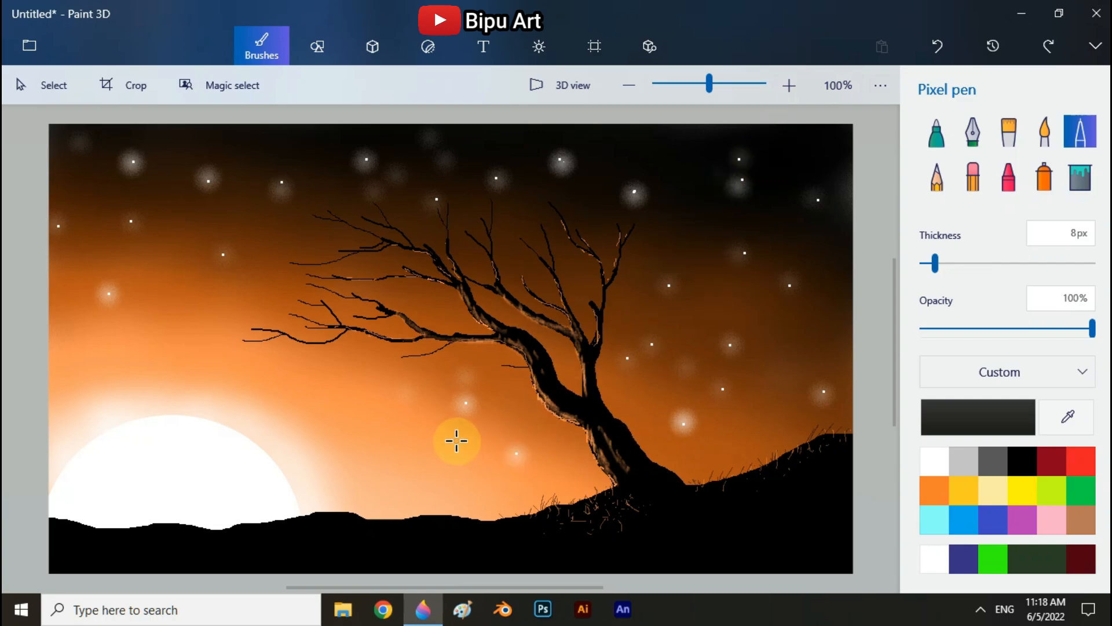
pyautogui.click(456, 440)
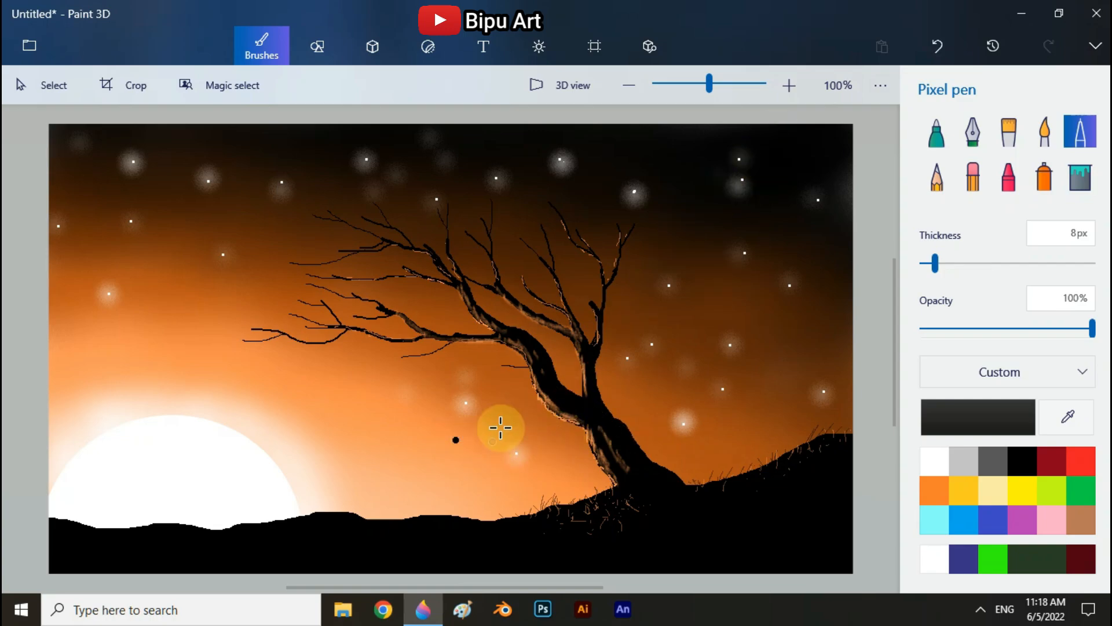
pyautogui.scroll(2, 452, 467)
pyautogui.scroll(-1, 452, 464)
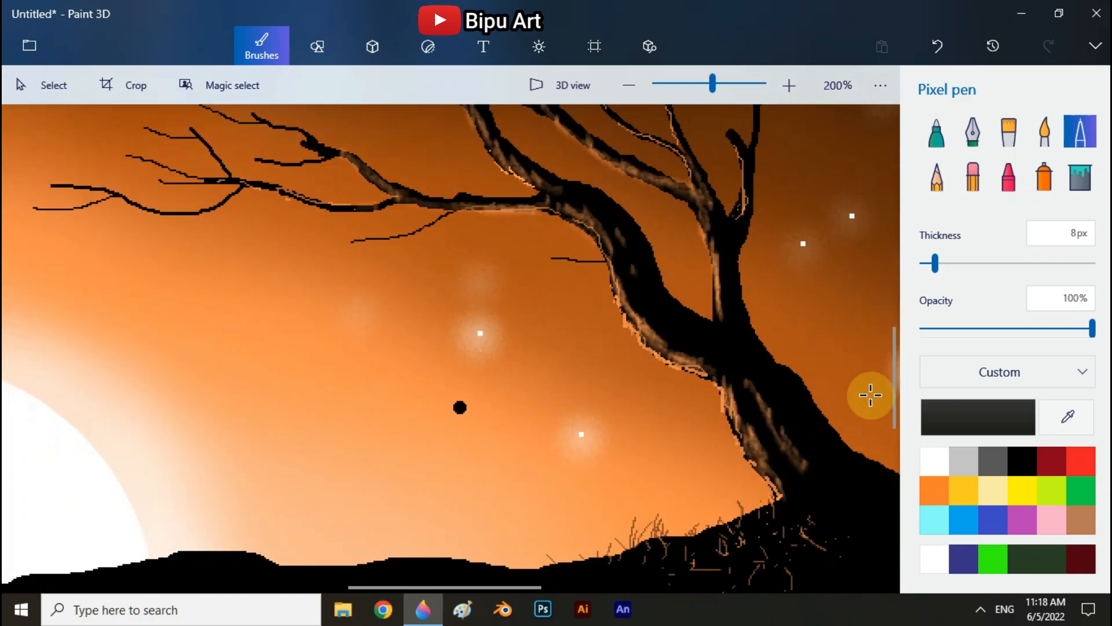
pyautogui.moveTo(895, 416); pyautogui.dragTo(899, 446)
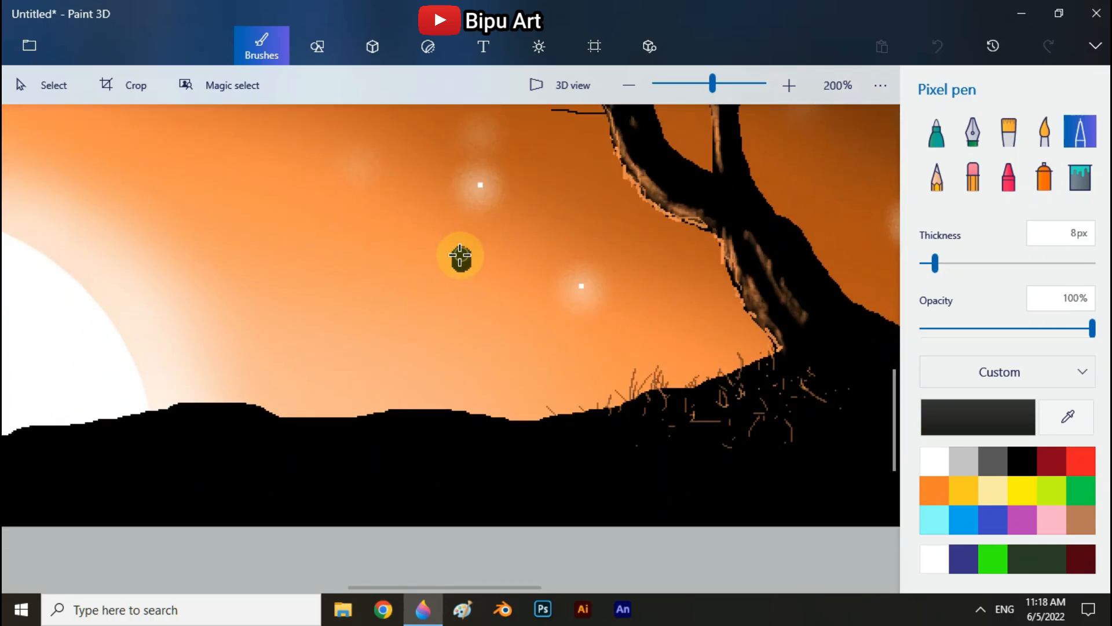
pyautogui.moveTo(459, 313)
pyautogui.mouseDown()
pyautogui.moveTo(461, 285)
pyautogui.moveTo(469, 325)
pyautogui.mouseUp()
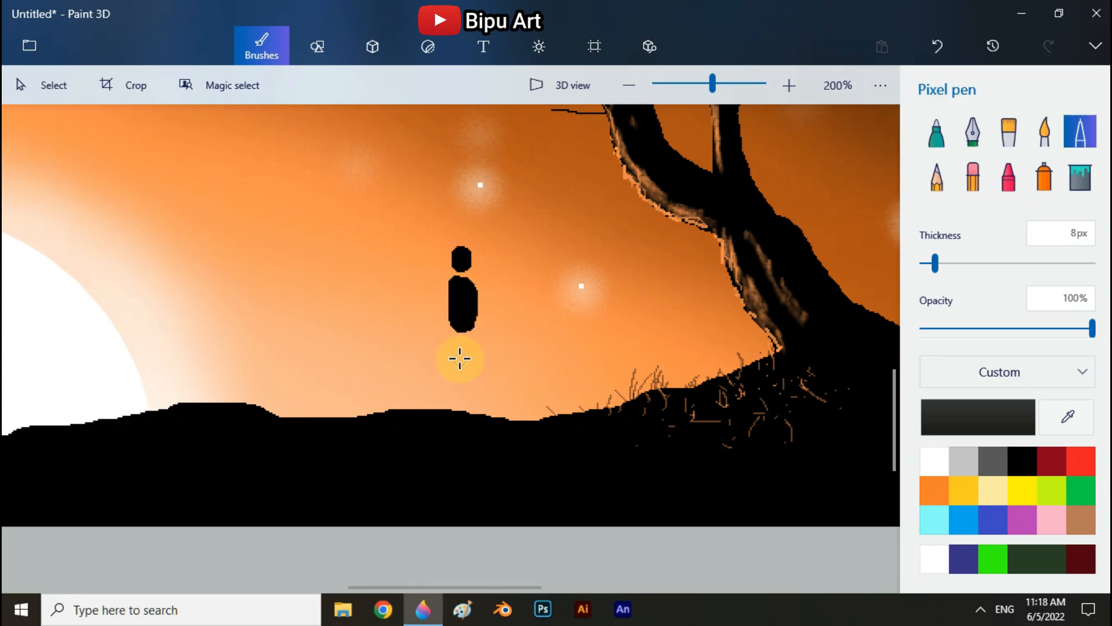
# - Add the figure's legs and flowing cape with the black pixel pen at 4 px, and its arm at 2 px
pyautogui.moveTo(931, 267); pyautogui.dragTo(924, 268)
pyautogui.moveTo(455, 330)
pyautogui.mouseDown()
pyautogui.moveTo(452, 404)
pyautogui.moveTo(472, 356)
pyautogui.moveTo(480, 413)
pyautogui.moveTo(476, 346)
pyautogui.moveTo(480, 414)
pyautogui.moveTo(451, 318)
pyautogui.moveTo(451, 330)
pyautogui.moveTo(461, 370)
pyautogui.moveTo(464, 305)
pyautogui.moveTo(513, 389)
pyautogui.moveTo(468, 339)
pyautogui.moveTo(481, 363)
pyautogui.moveTo(515, 390)
pyautogui.moveTo(476, 319)
pyautogui.moveTo(503, 331)
pyautogui.moveTo(494, 310)
pyautogui.moveTo(509, 338)
pyautogui.moveTo(485, 322)
pyautogui.moveTo(475, 341)
pyautogui.moveTo(456, 294)
pyautogui.mouseUp()
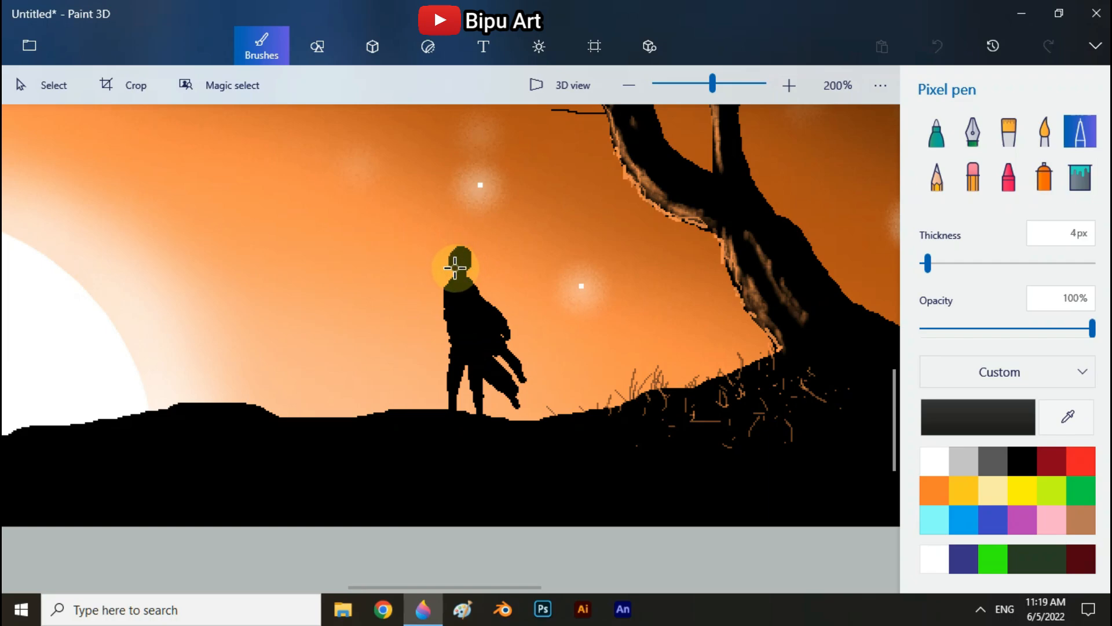
pyautogui.moveTo(928, 264); pyautogui.dragTo(924, 264)
pyautogui.moveTo(447, 291)
pyautogui.mouseDown()
pyautogui.moveTo(448, 337)
pyautogui.moveTo(437, 313)
pyautogui.moveTo(448, 341)
pyautogui.mouseUp()
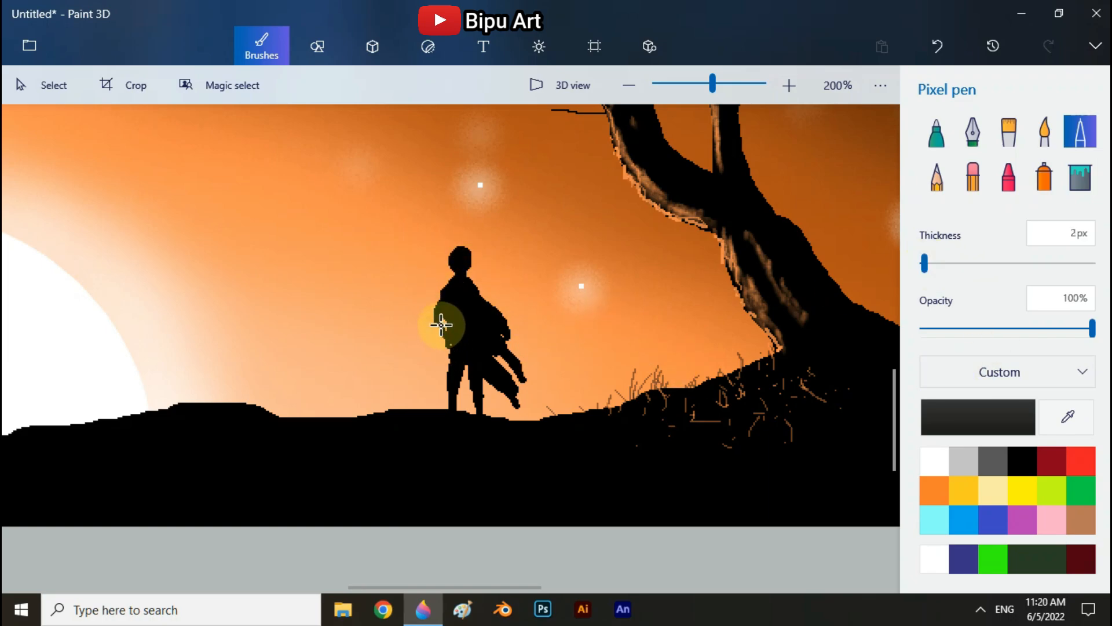
# - Draw a diagonal straight line across the figure as a staff and set its thickness to 2 px
pyautogui.click(330, 44)
pyautogui.click(936, 152)
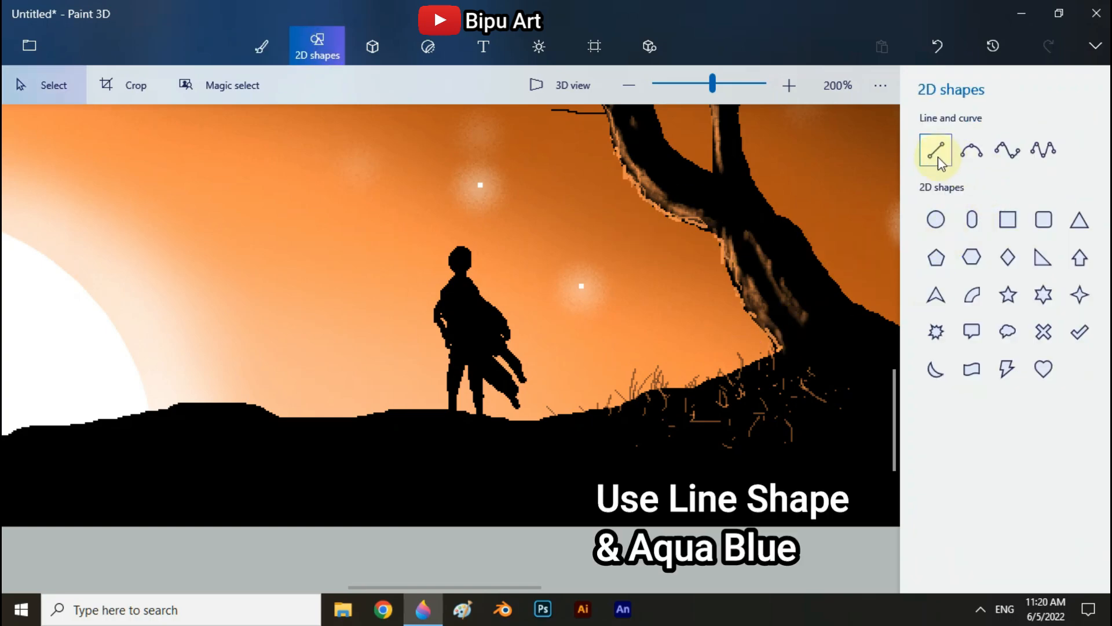
pyautogui.moveTo(511, 251); pyautogui.dragTo(398, 385)
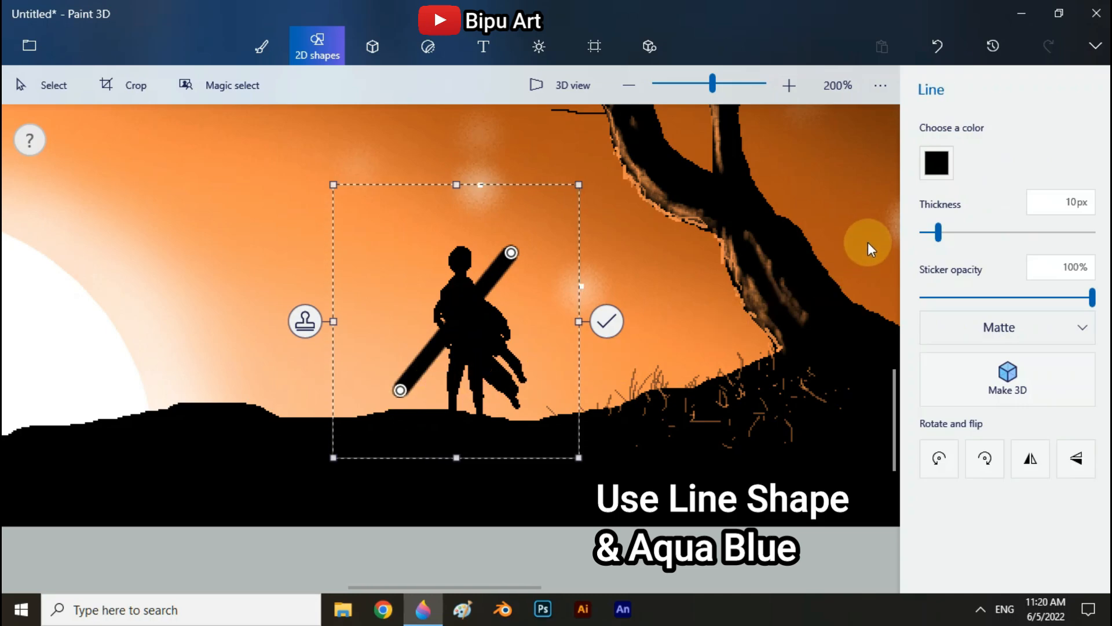
pyautogui.click(933, 236)
pyautogui.moveTo(935, 239); pyautogui.dragTo(923, 234)
pyautogui.moveTo(1092, 298)
pyautogui.mouseDown()
pyautogui.moveTo(908, 298)
pyautogui.moveTo(1094, 298)
pyautogui.mouseUp()
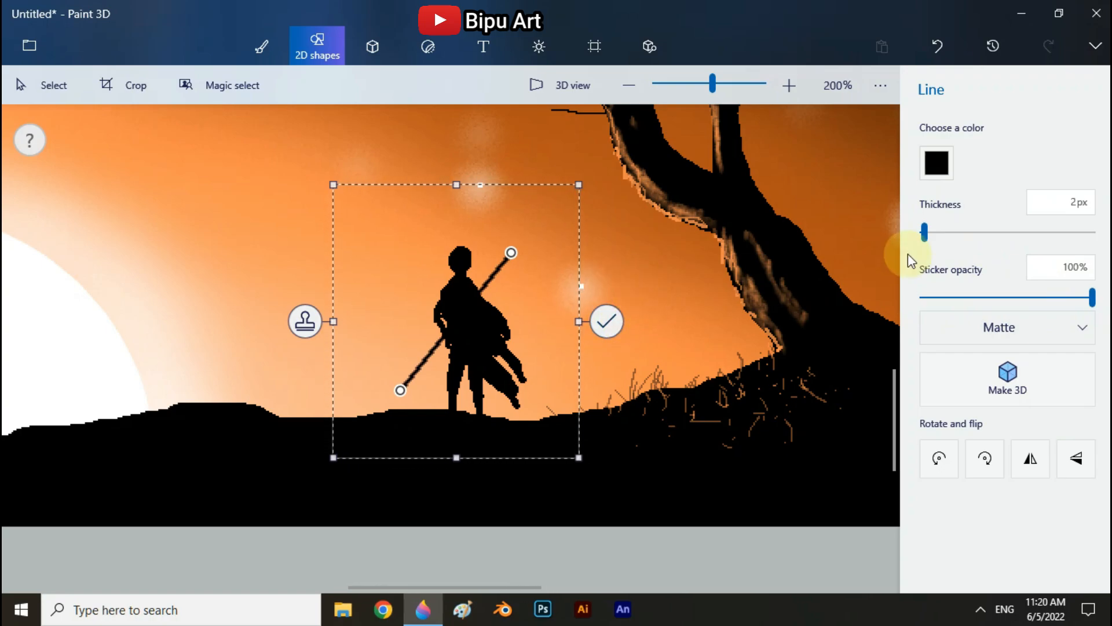
# - Colour the staff line aqua and commit it to the canvas
pyautogui.click(936, 163)
pyautogui.click(953, 251)
pyautogui.click(936, 167)
pyautogui.click(914, 276)
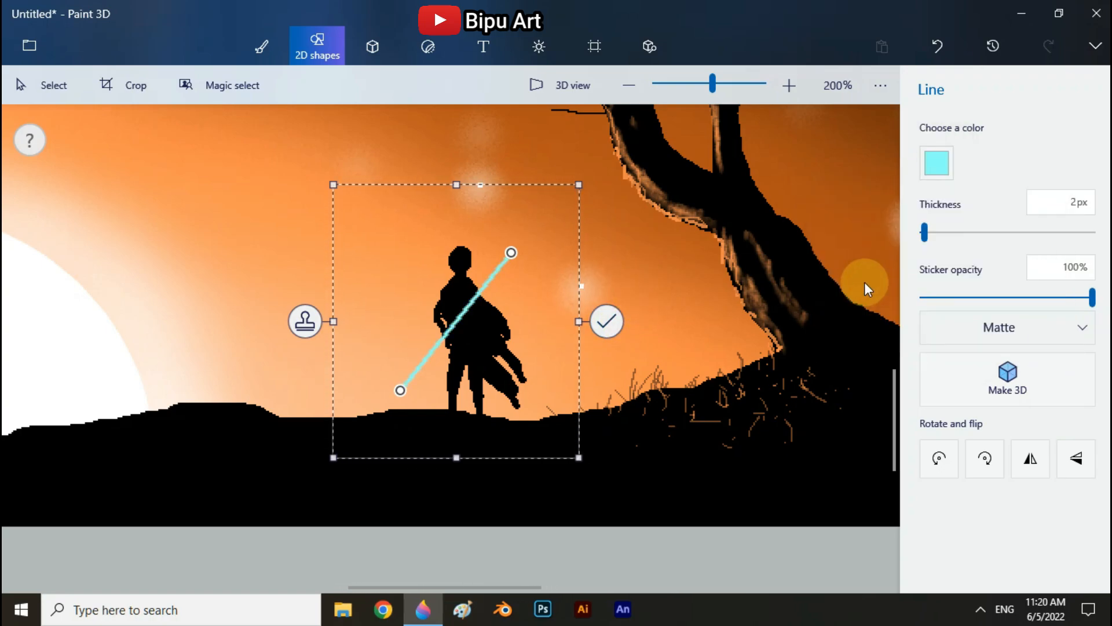
pyautogui.click(616, 324)
# - Cover the part of the staff crossing the figure's body in black with the pixel pen at 3 px
pyautogui.press('b')
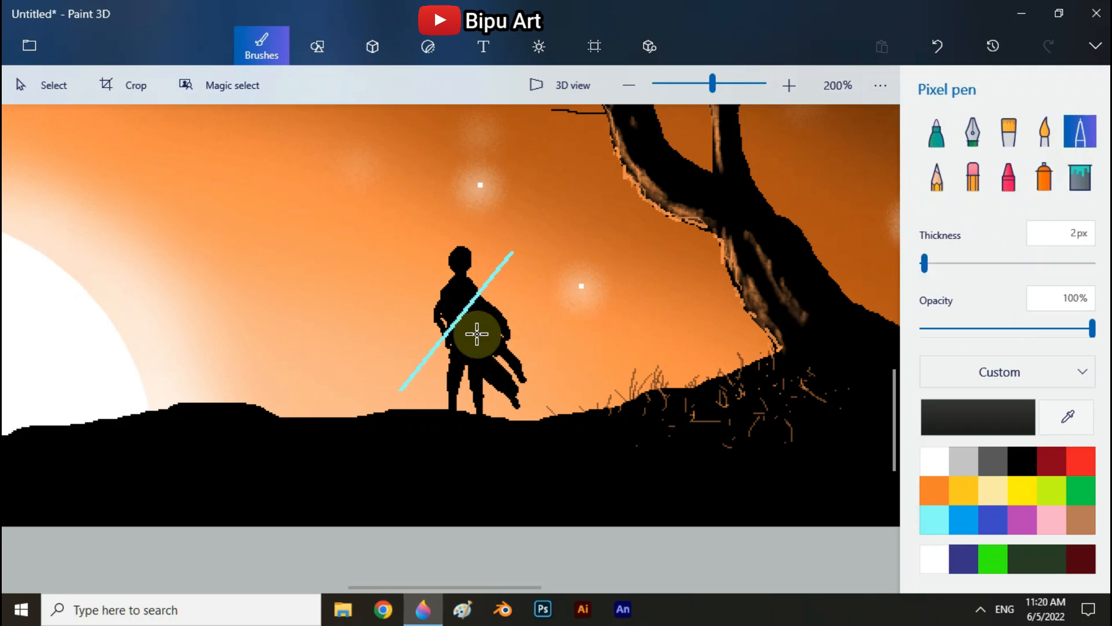
pyautogui.moveTo(453, 313)
pyautogui.mouseDown()
pyautogui.moveTo(471, 311)
pyautogui.moveTo(455, 331)
pyautogui.mouseUp()
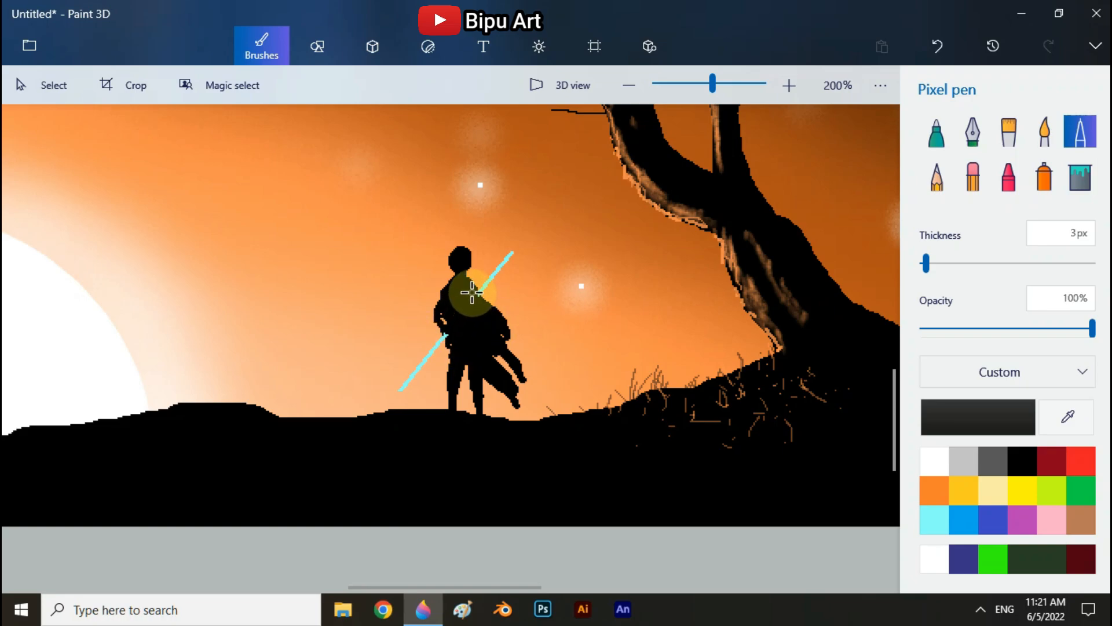
pyautogui.moveTo(476, 294); pyautogui.dragTo(474, 313)
pyautogui.click(448, 335)
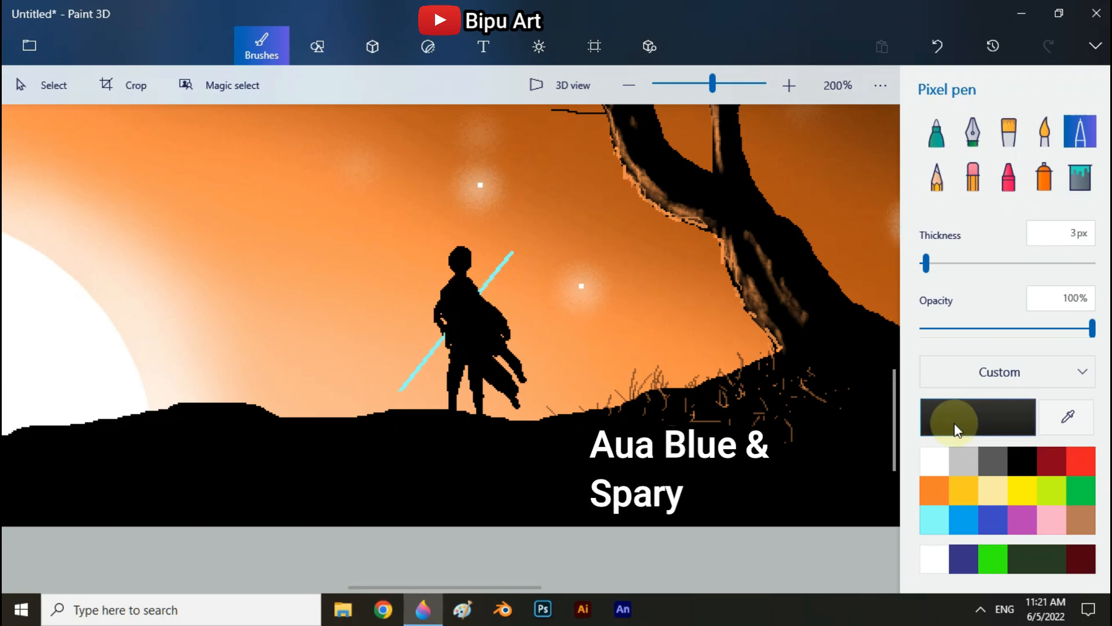
# - Spray an aqua glow along the staff and on the ground either side of the figure at 25 px and 28% opacity
pyautogui.click(934, 523)
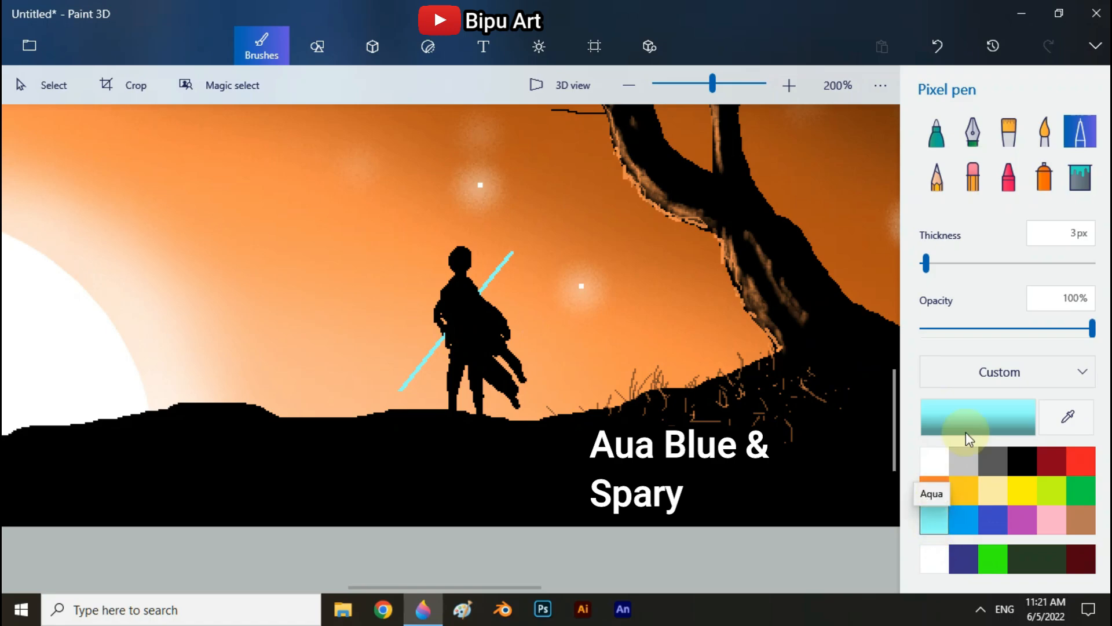
pyautogui.click(1034, 185)
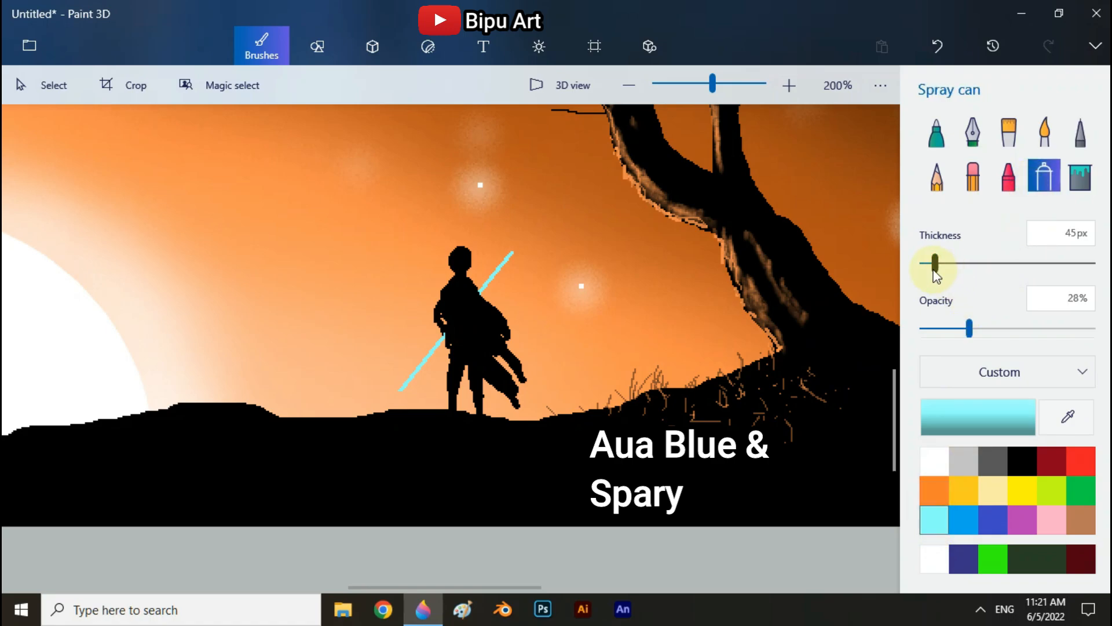
pyautogui.moveTo(934, 271); pyautogui.dragTo(926, 266)
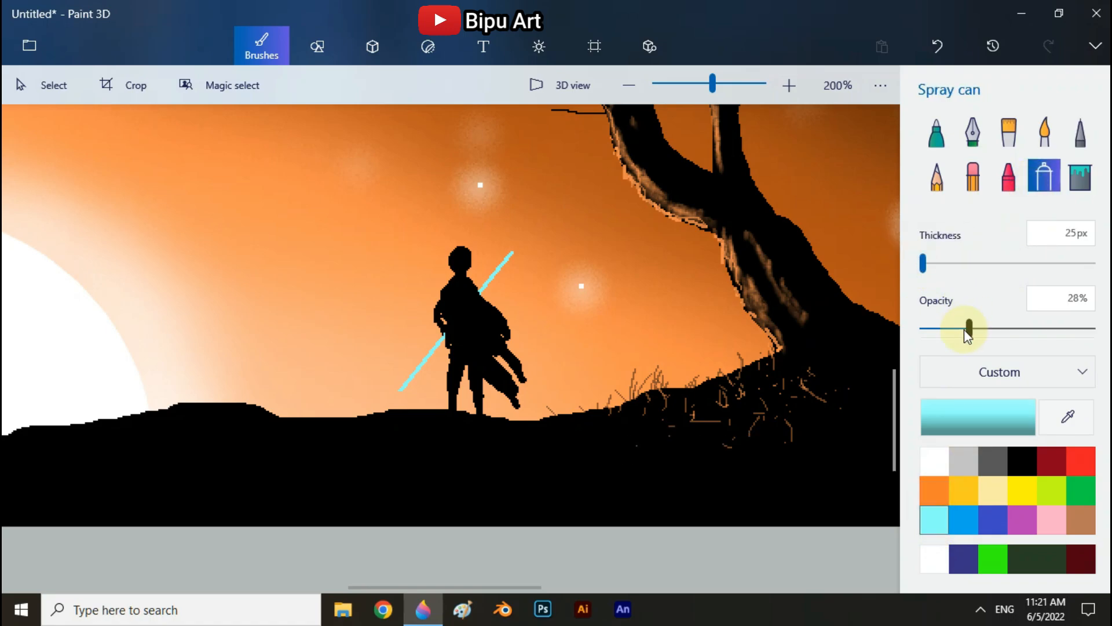
pyautogui.click(485, 288)
pyautogui.moveTo(488, 282); pyautogui.dragTo(533, 226)
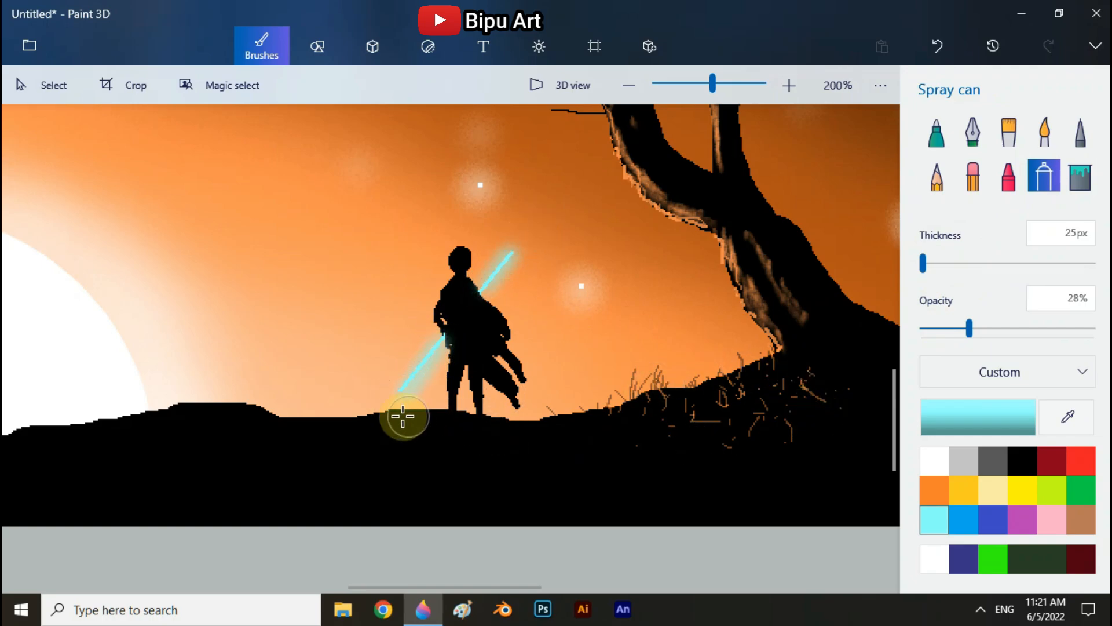
pyautogui.moveTo(403, 418); pyautogui.dragTo(434, 415)
pyautogui.moveTo(531, 424); pyautogui.dragTo(570, 415)
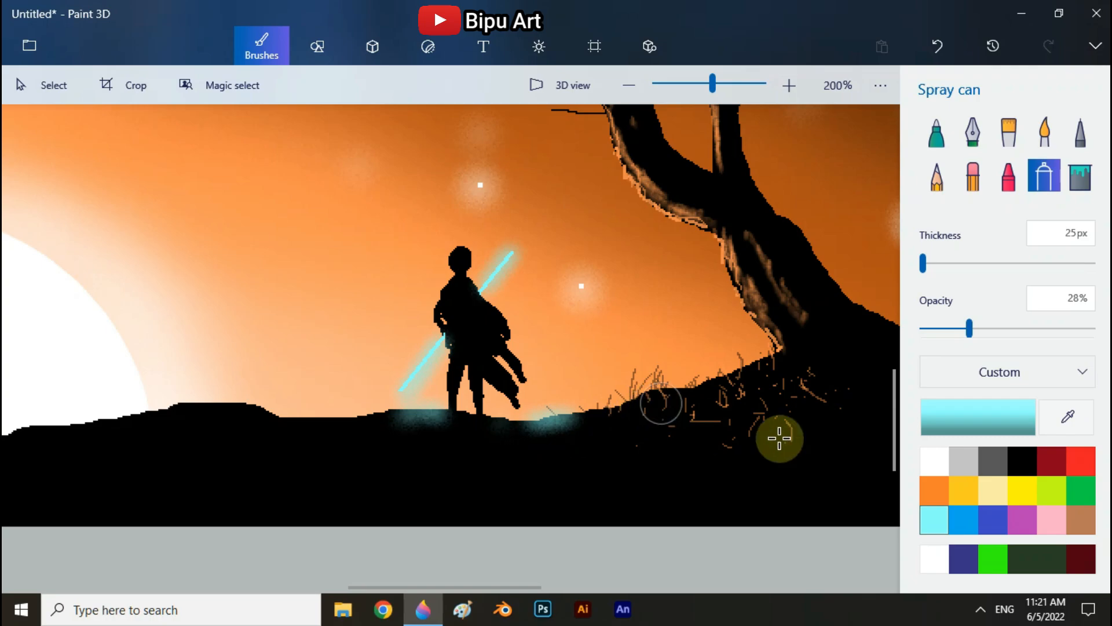
# - Paint highlights on the figure's sun-facing side with the pencil at 5 px and 32% opacity, using a light peach sampled from the sky
pyautogui.click(936, 175)
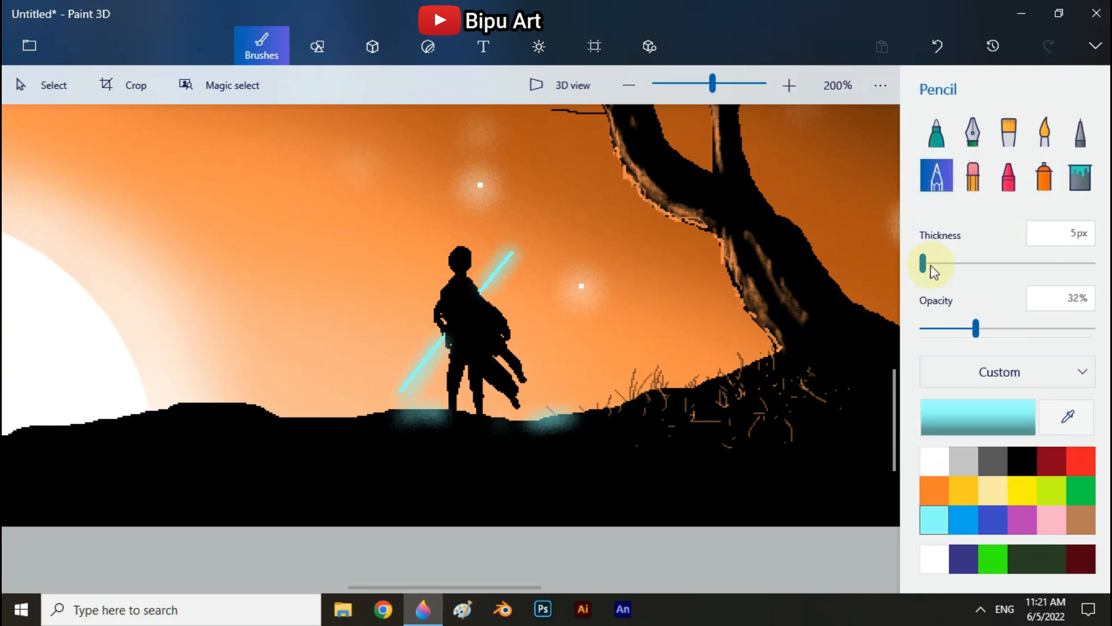
pyautogui.click(1068, 416)
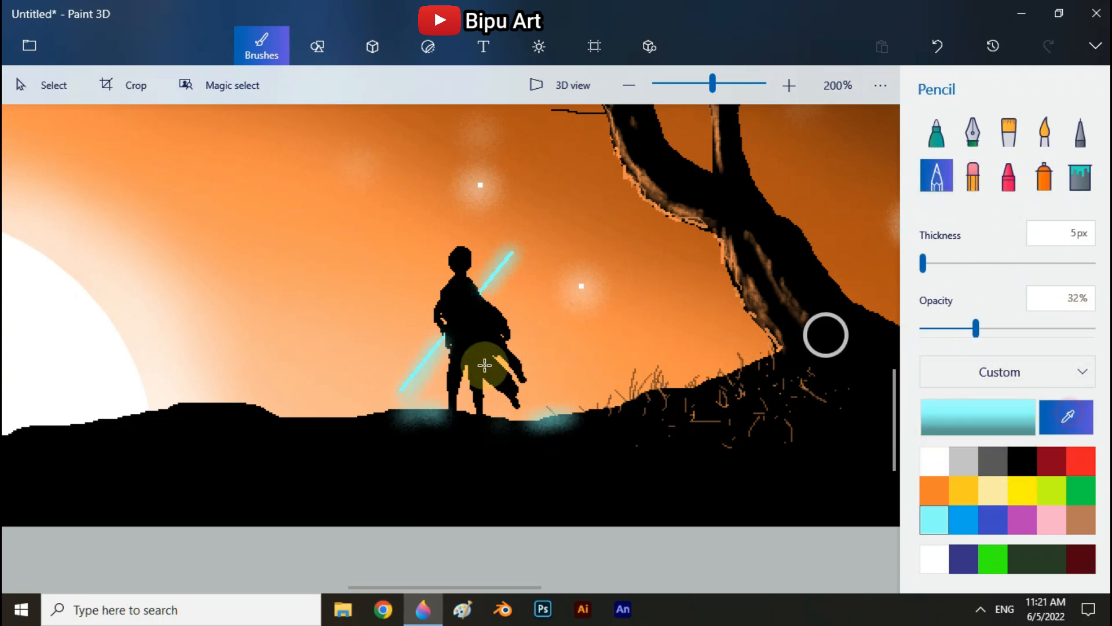
pyautogui.click(186, 283)
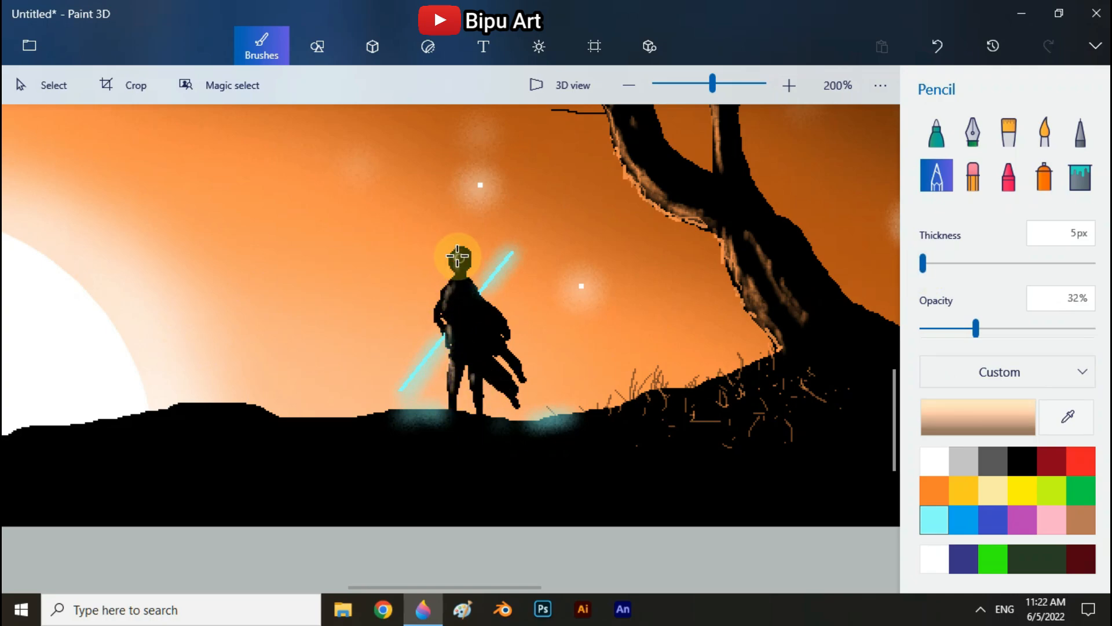
# - Add faint black strands to the edges of the figure's cape with the pixel pen at 1 px and 21% opacity
pyautogui.click(1067, 416)
pyautogui.click(459, 269)
pyautogui.scroll(-2, 491, 364)
pyautogui.scroll(4, 492, 360)
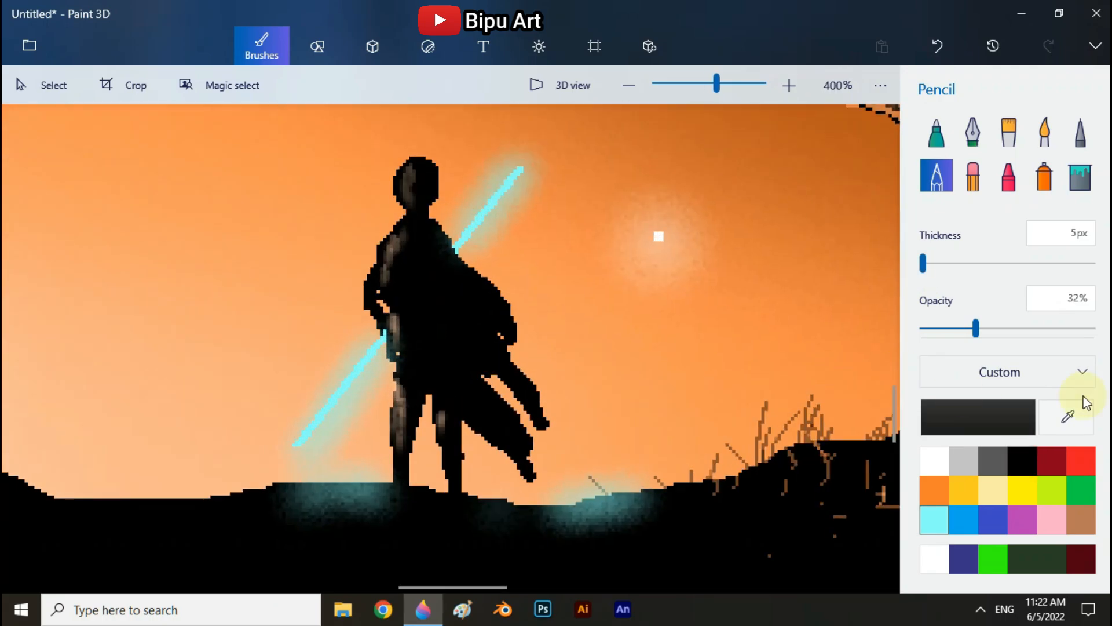
pyautogui.click(1077, 132)
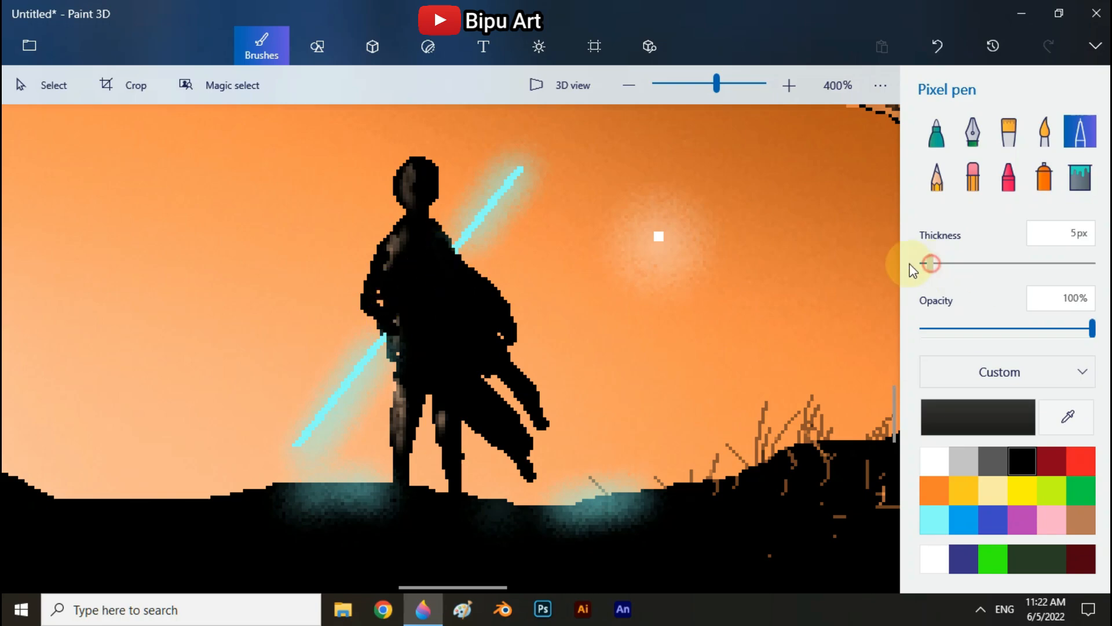
pyautogui.click(956, 329)
pyautogui.moveTo(519, 342)
pyautogui.mouseDown()
pyautogui.moveTo(542, 372)
pyautogui.moveTo(521, 416)
pyautogui.mouseUp()
pyautogui.moveTo(538, 465); pyautogui.dragTo(543, 487)
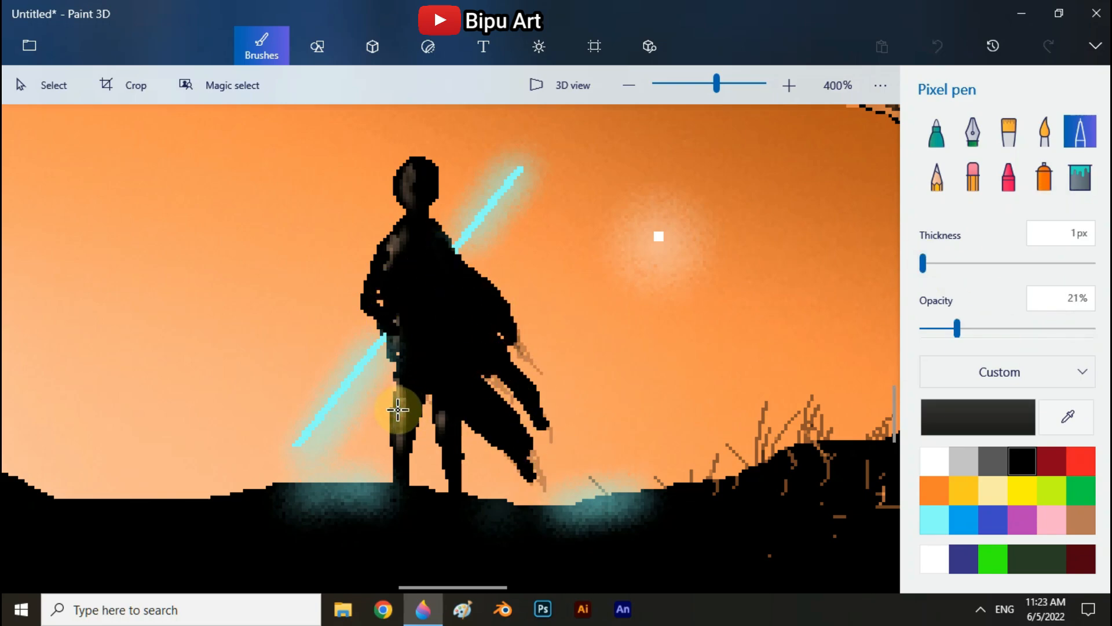
# - Draw faint black grass blades on the ground either side of the figure with the 1 px pixel pen
pyautogui.scroll(-1, 400, 340)
pyautogui.click(409, 464)
pyautogui.moveTo(404, 464)
pyautogui.mouseDown()
pyautogui.moveTo(403, 440)
pyautogui.moveTo(388, 440)
pyautogui.mouseUp()
pyautogui.moveTo(628, 467); pyautogui.dragTo(628, 448)
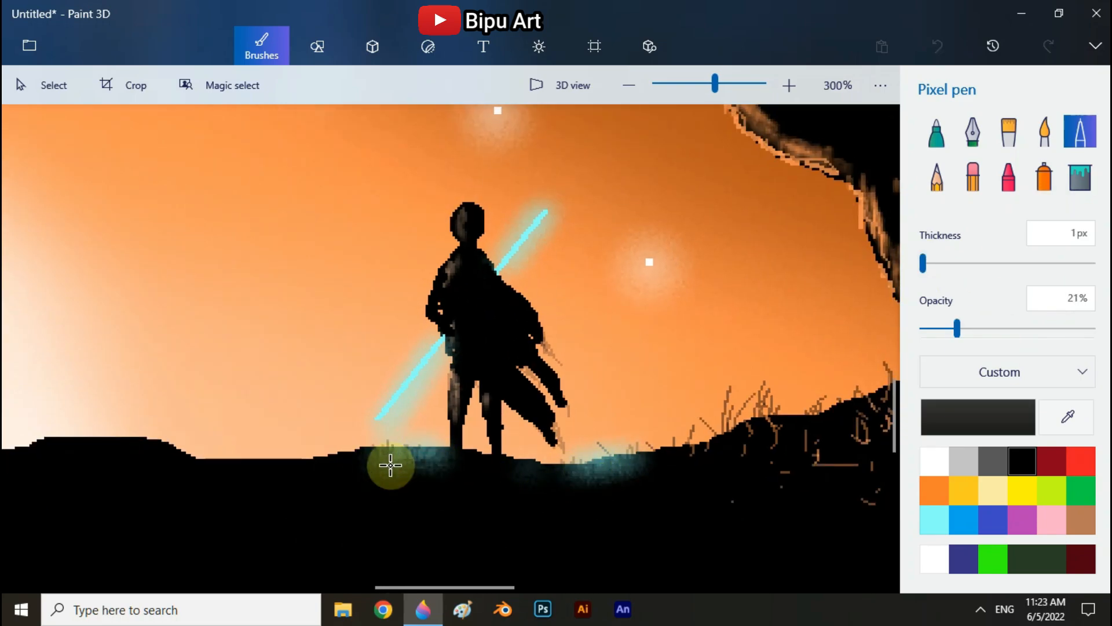
pyautogui.moveTo(389, 464); pyautogui.dragTo(393, 442)
pyautogui.scroll(-3, 580, 487)
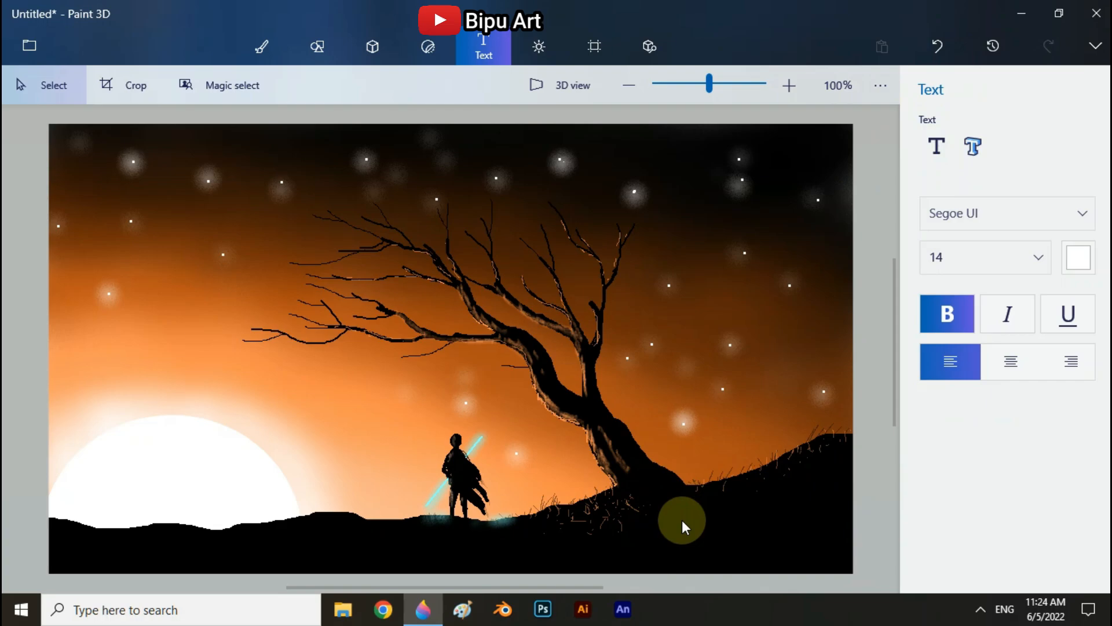
# - Add the white 2D text "Bipu Art" on the black ground at the lower right of the painting in Segoe Script
pyautogui.click(695, 539)
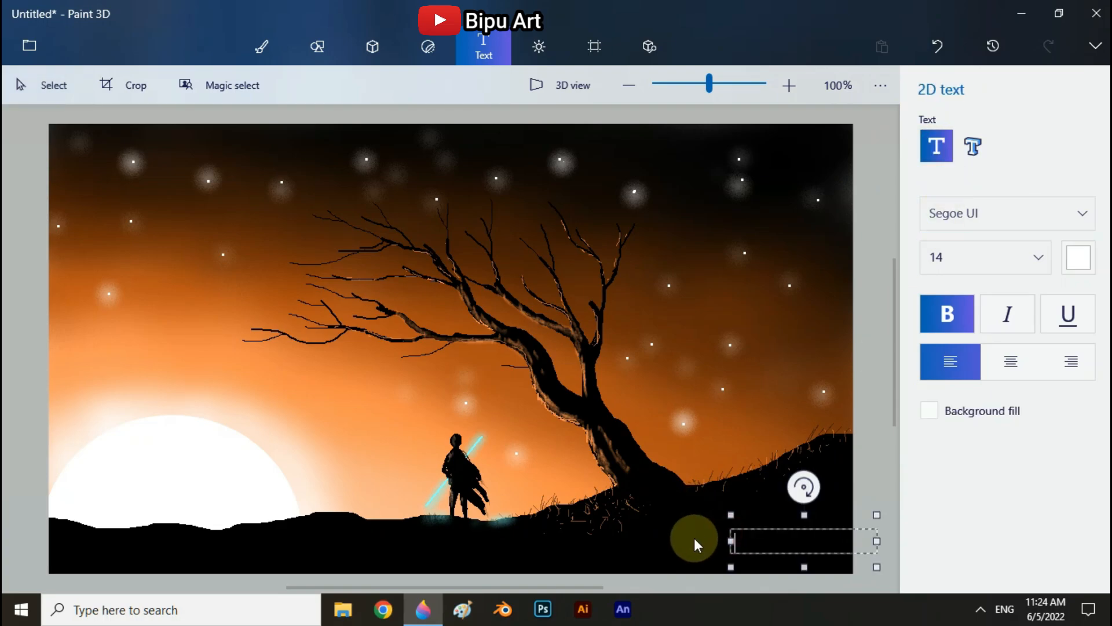
pyautogui.write('Bipu Art')
pyautogui.hotkey('ctrl', 'a')
pyautogui.click(1008, 212)
pyautogui.click(988, 218)
# - Set the signature's font size to 10, move it into the painting's lower-right corner and commit it
pyautogui.click(985, 257)
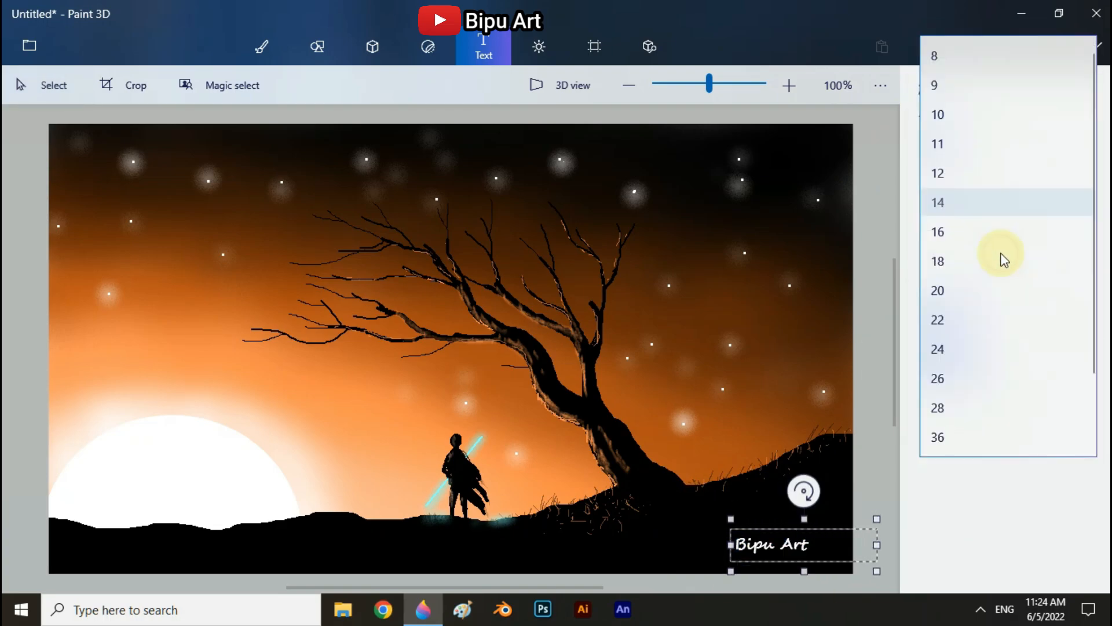
pyautogui.click(985, 114)
pyautogui.moveTo(727, 521); pyautogui.dragTo(788, 538)
pyautogui.click(877, 492)
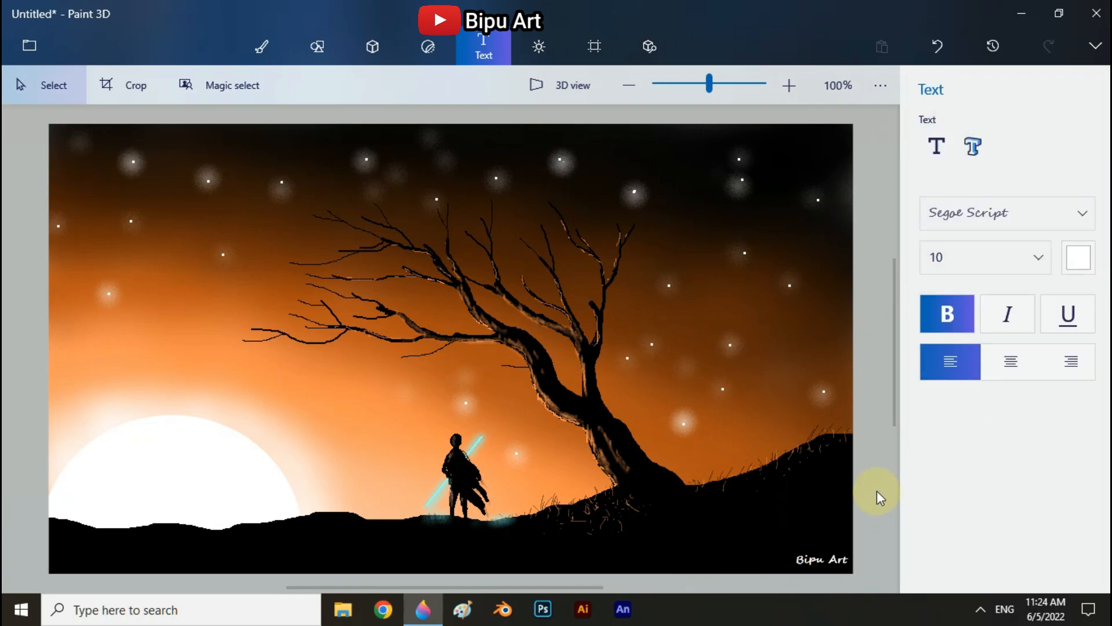